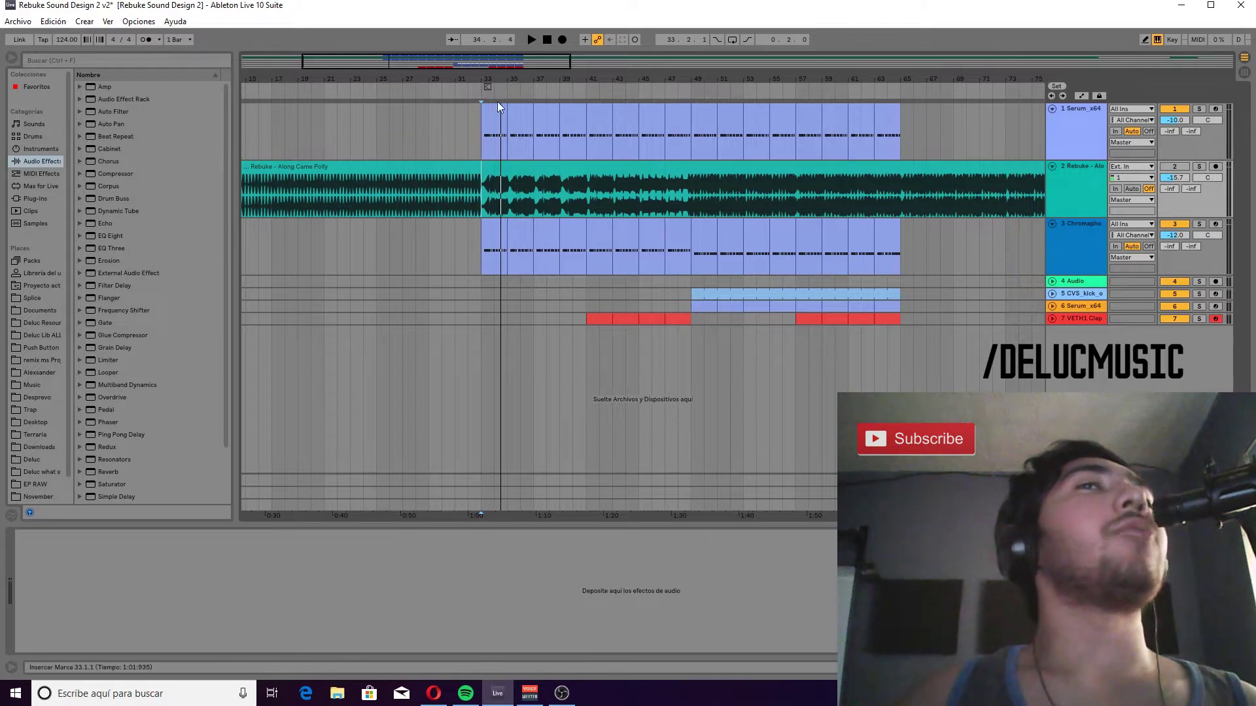
Play the arrangement from bar 33 to hear the Serum and Chromaphone parts together with the Rebuke reference track.
drag(498, 82, 442, 183)
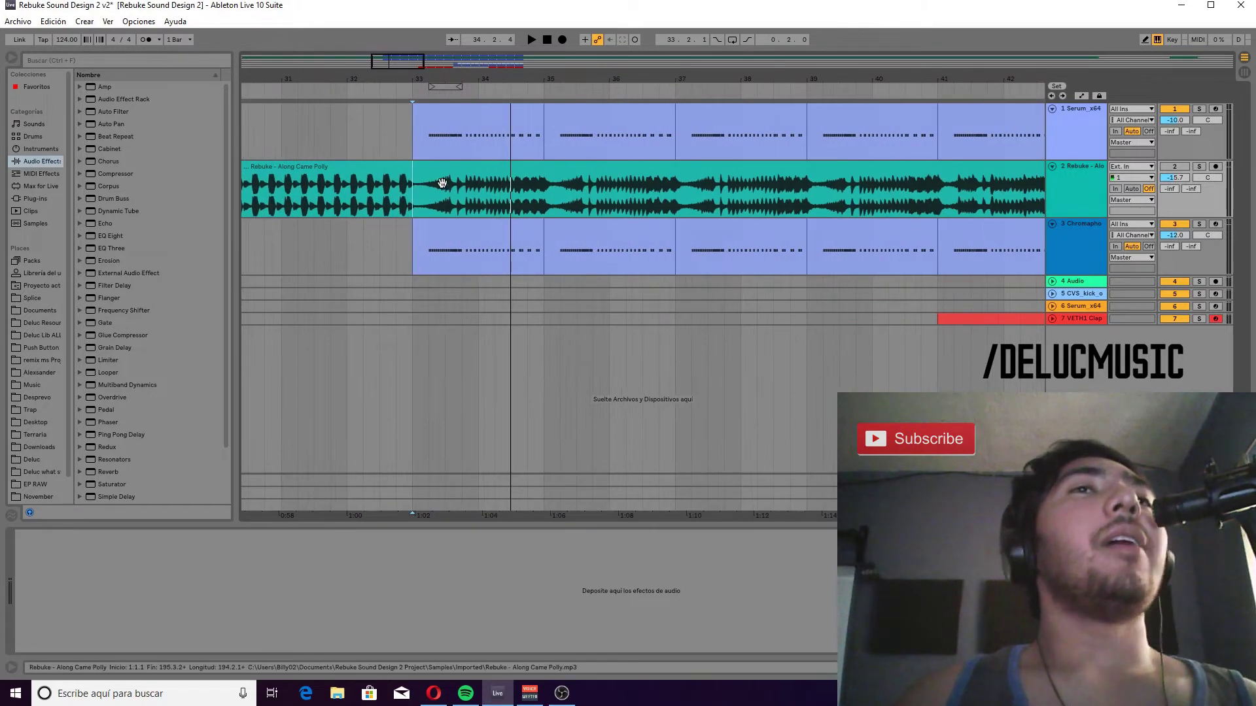
click(417, 200)
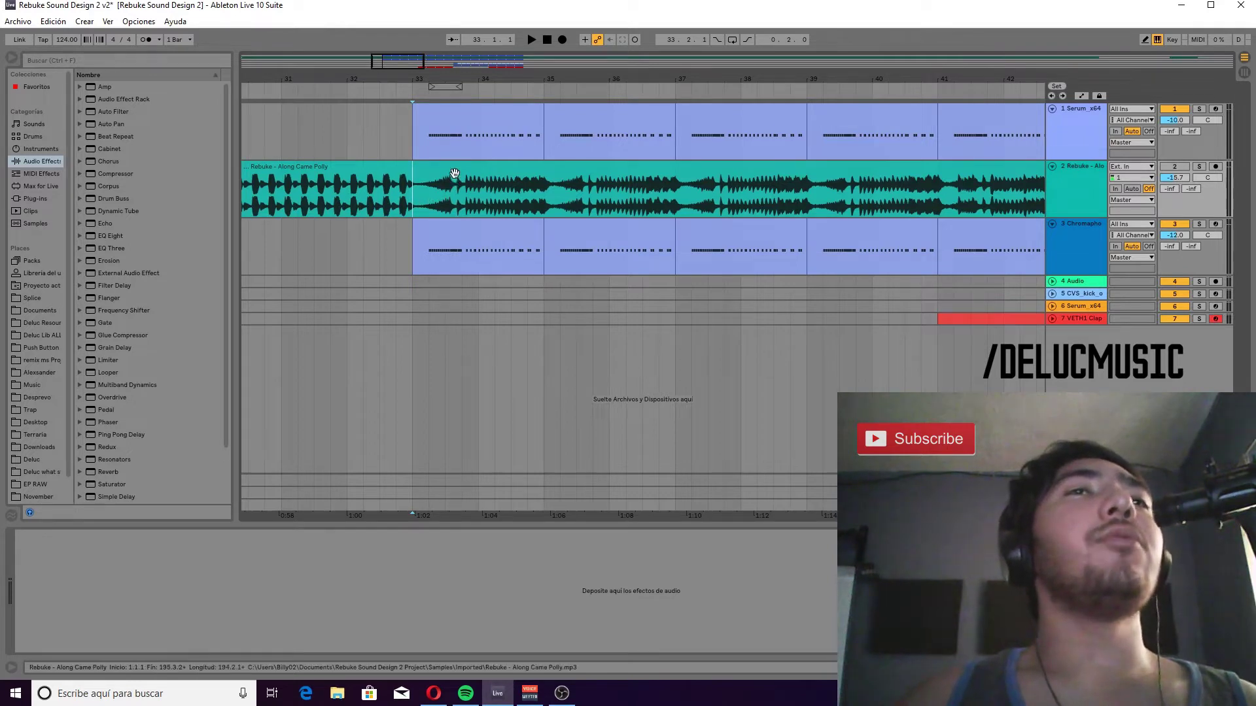
click(445, 151)
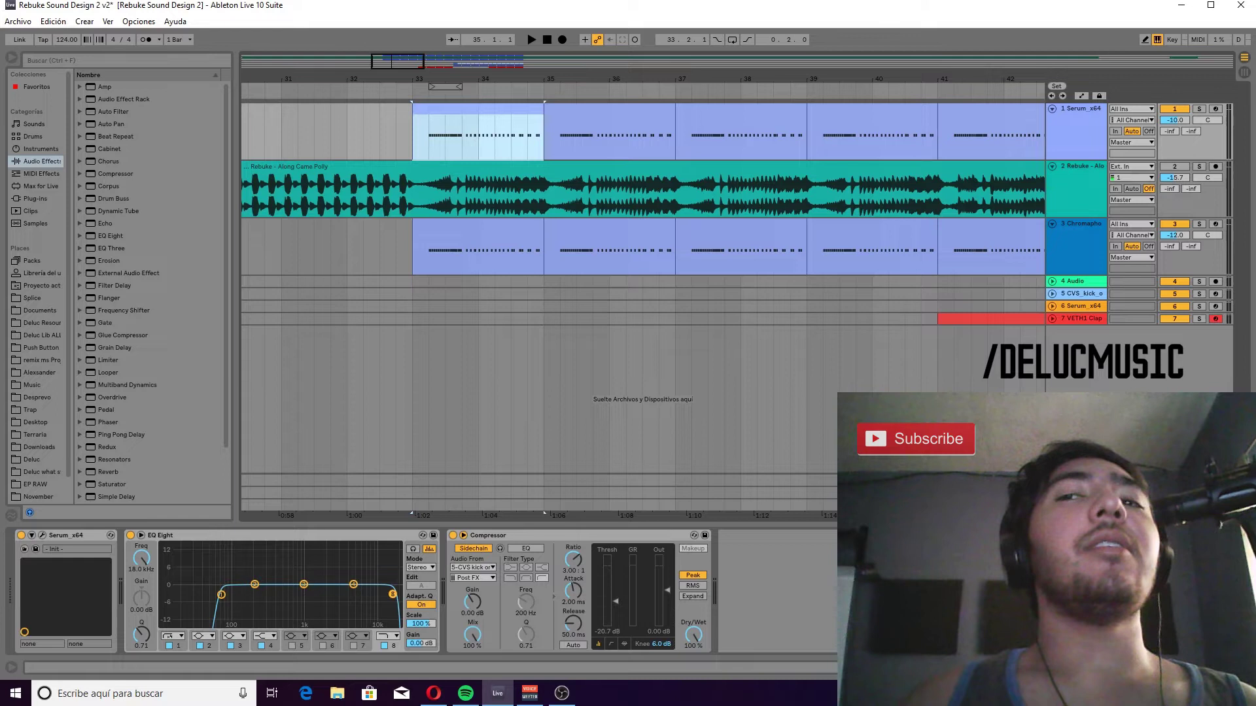
key(shift+Tab)
click(413, 198)
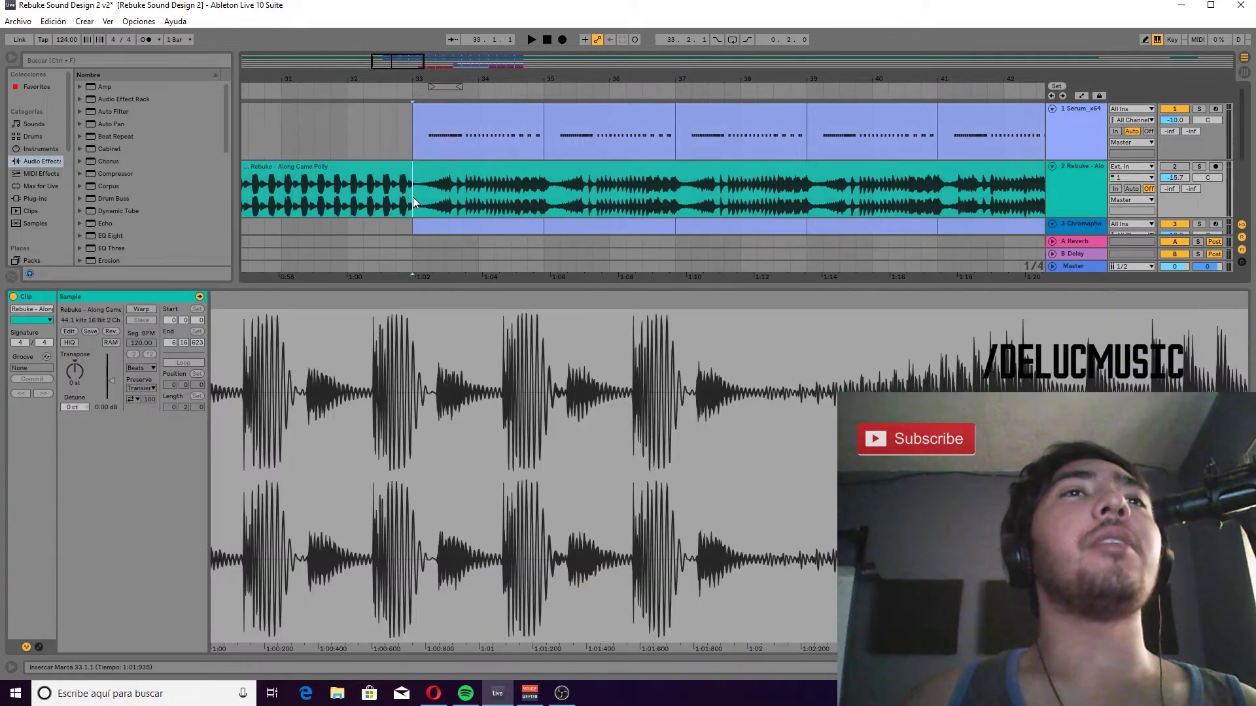
drag(425, 72, 349, 74)
key(space)
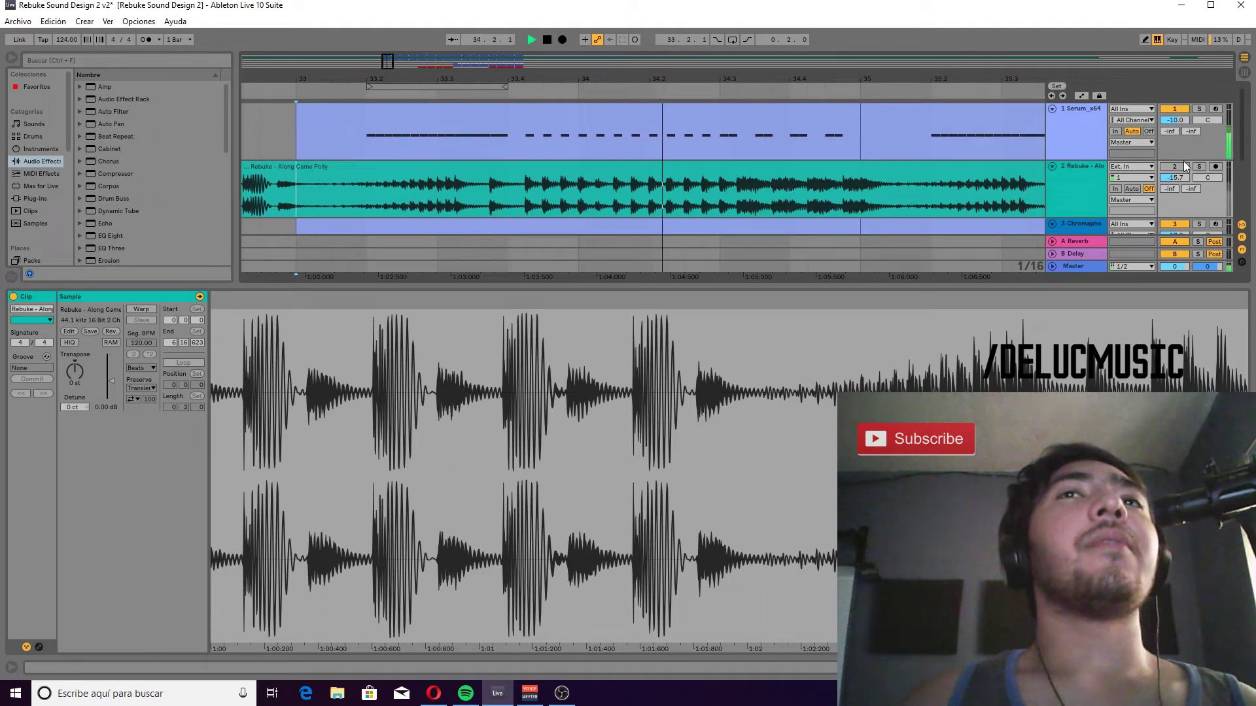
key(space)
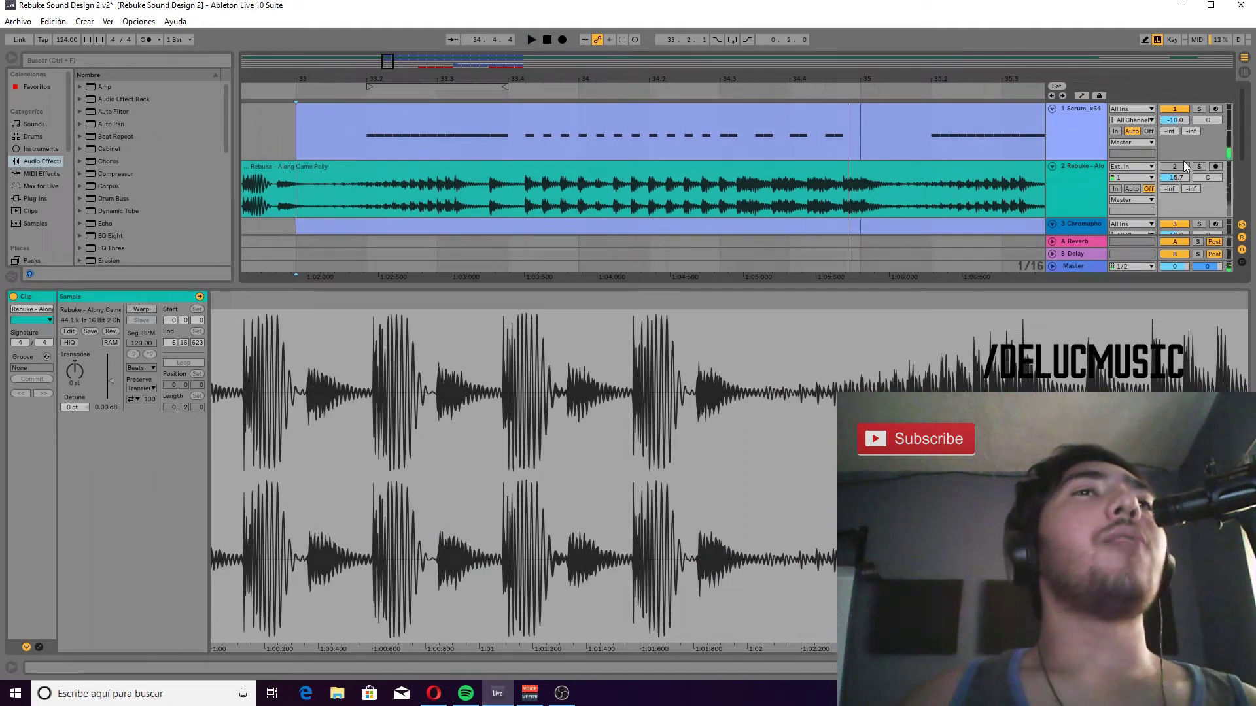
Solo the Rebuke - Along Came Polly reference track and listen to it from bar 33.
click(1198, 168)
key(space)
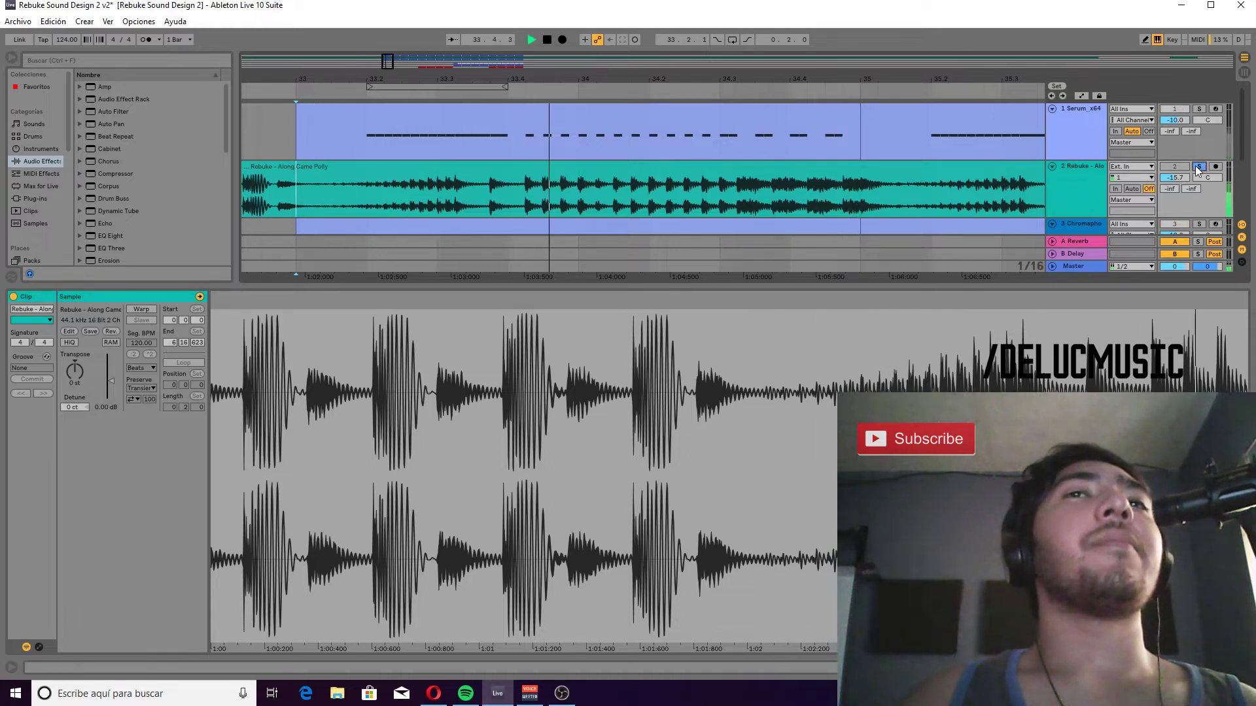
key(space)
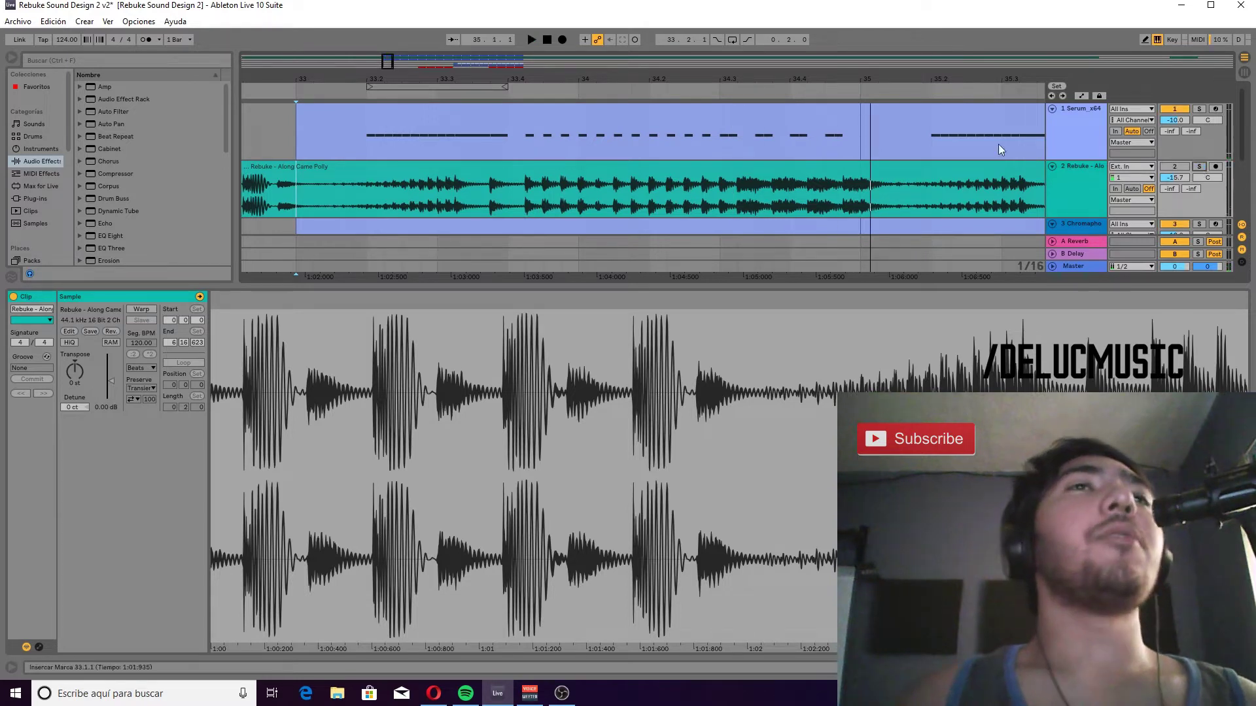
Set the start position back to bar 33 and audition the first Serum_x64 track in solo.
drag(524, 82, 457, 79)
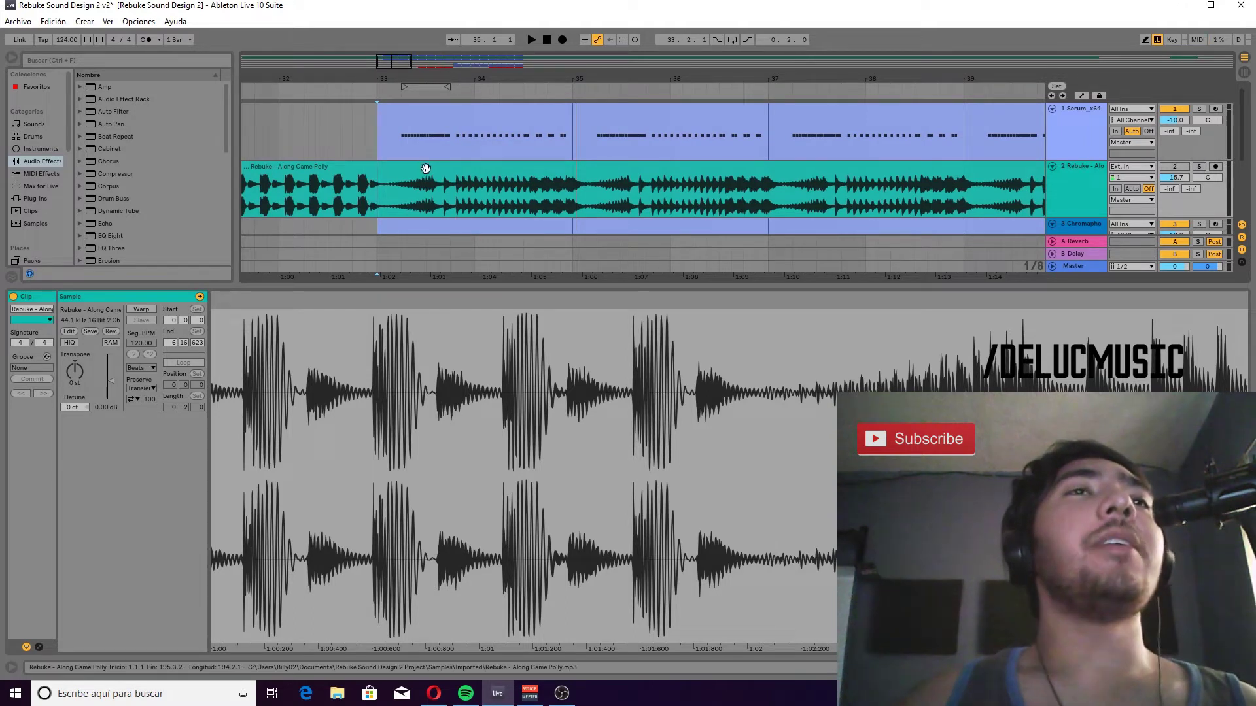
click(378, 195)
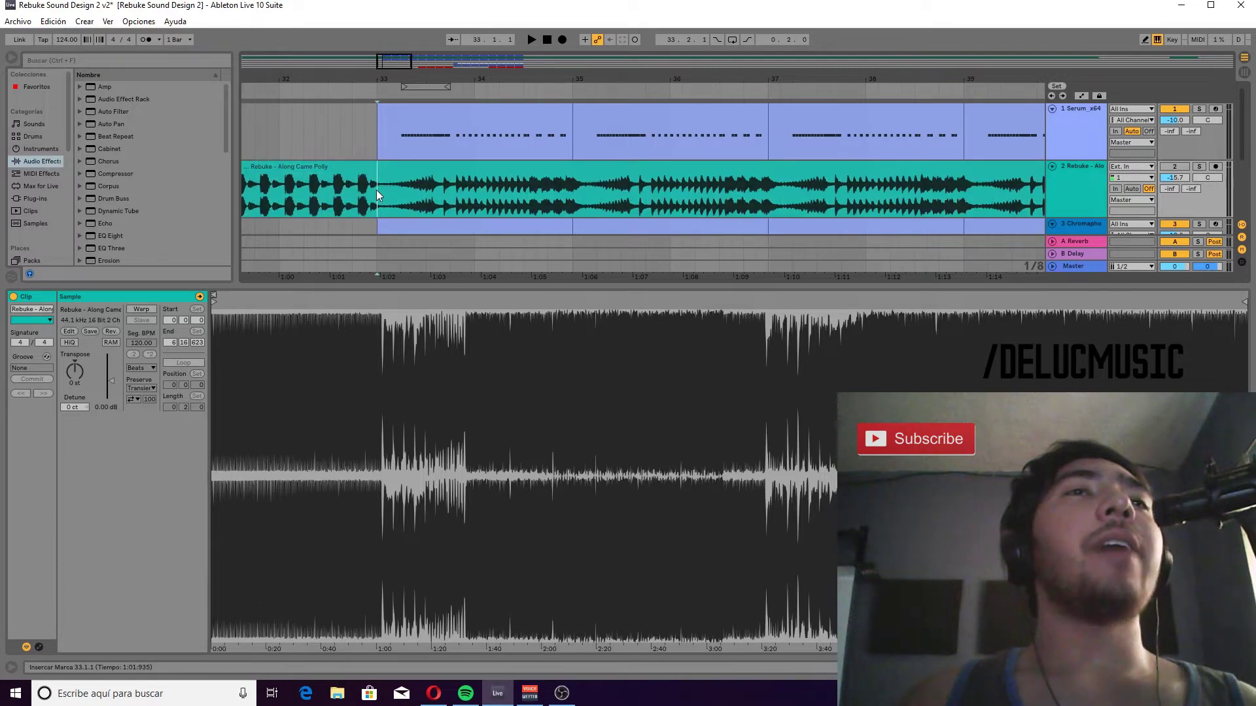
click(1076, 188)
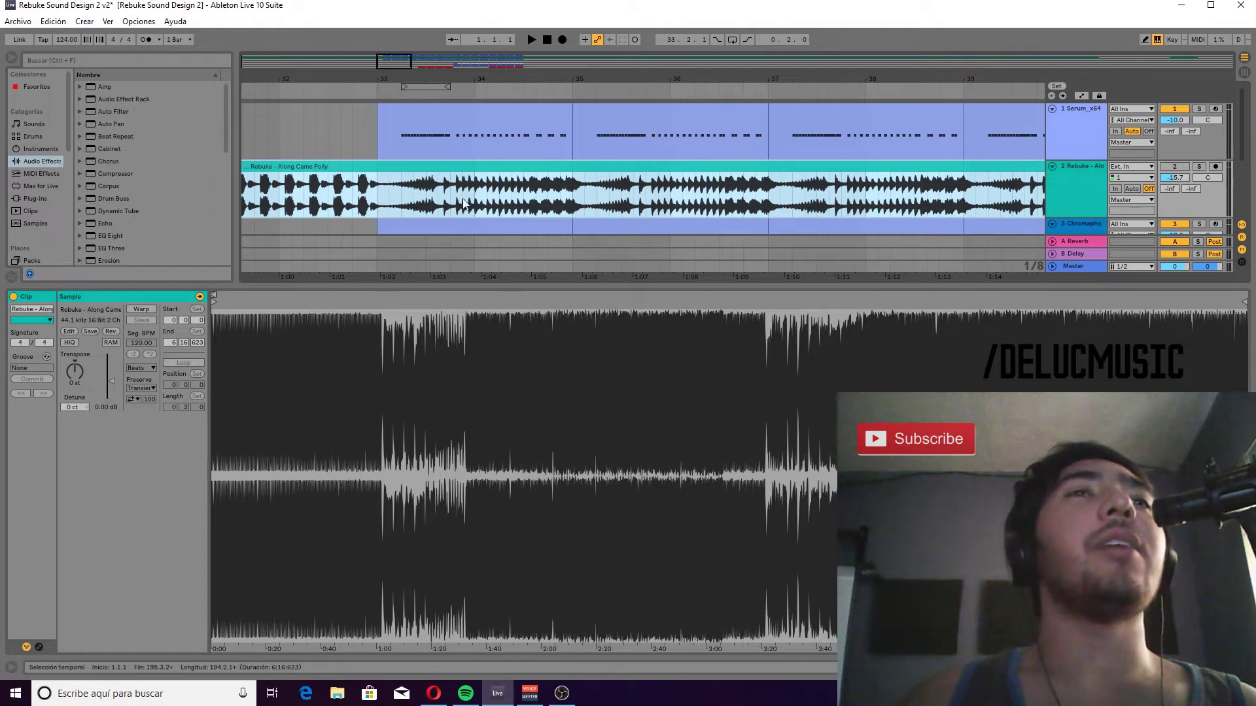
click(380, 209)
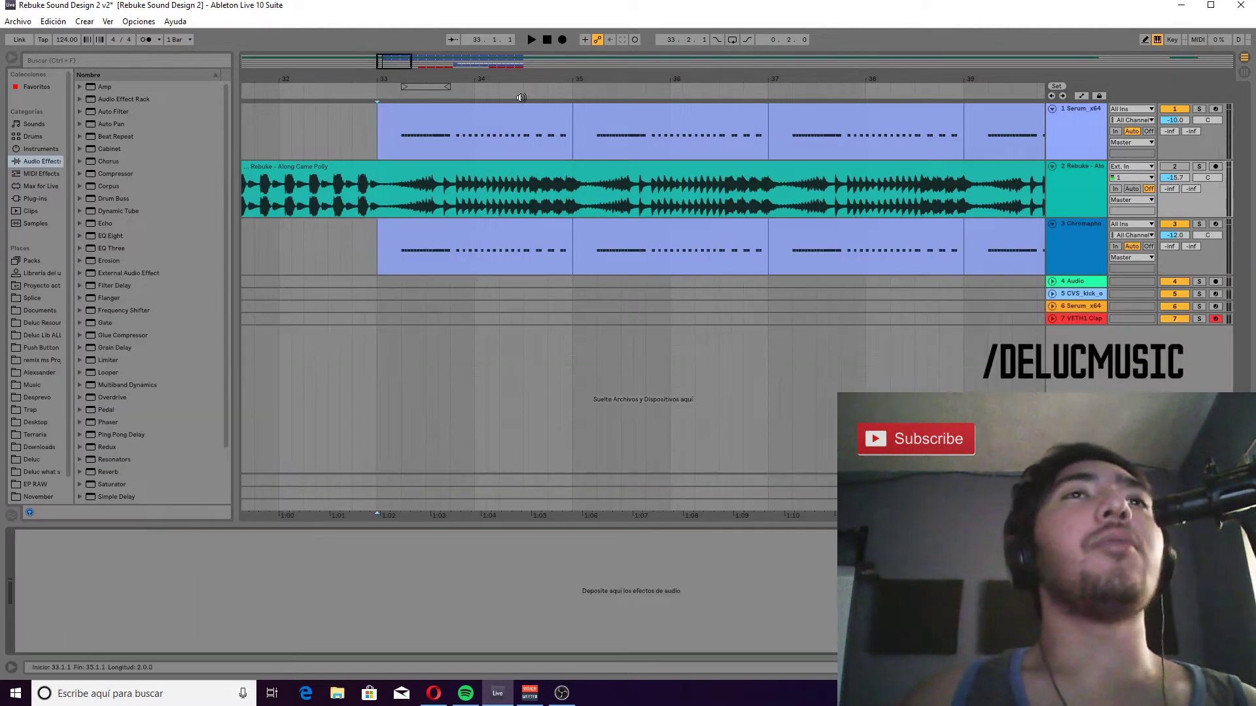
drag(521, 98, 420, 115)
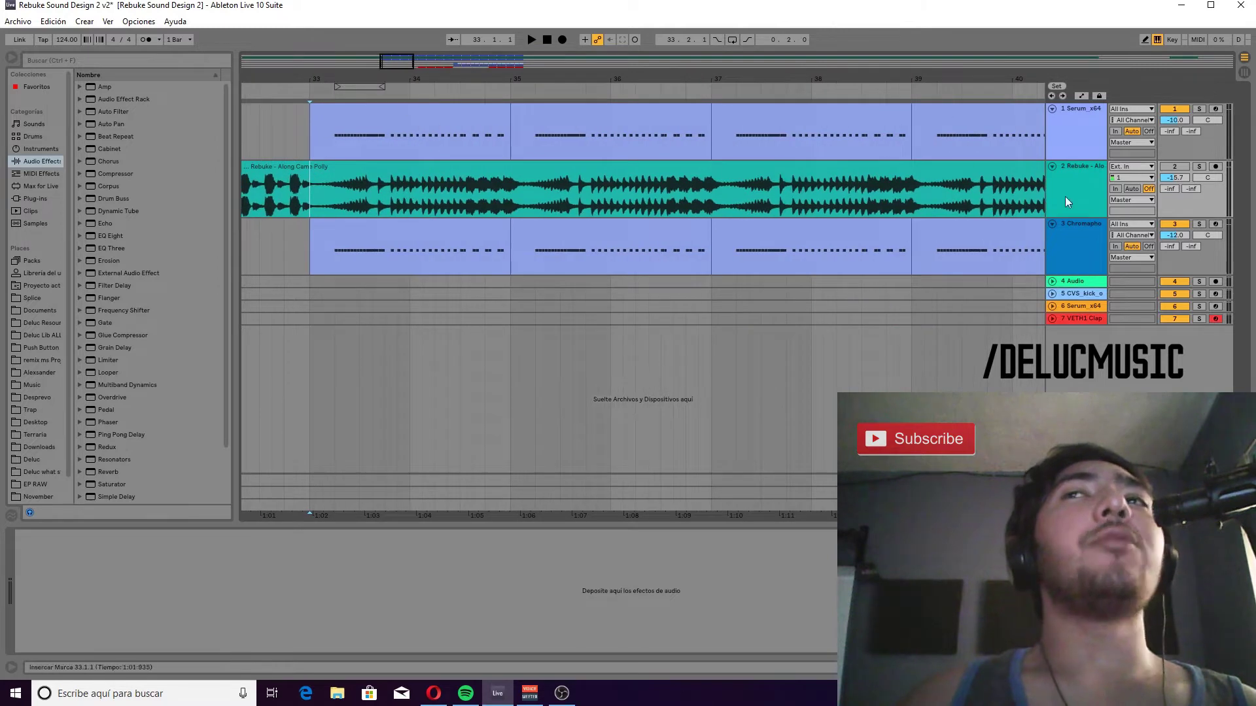
click(1095, 141)
click(1199, 109)
key(space)
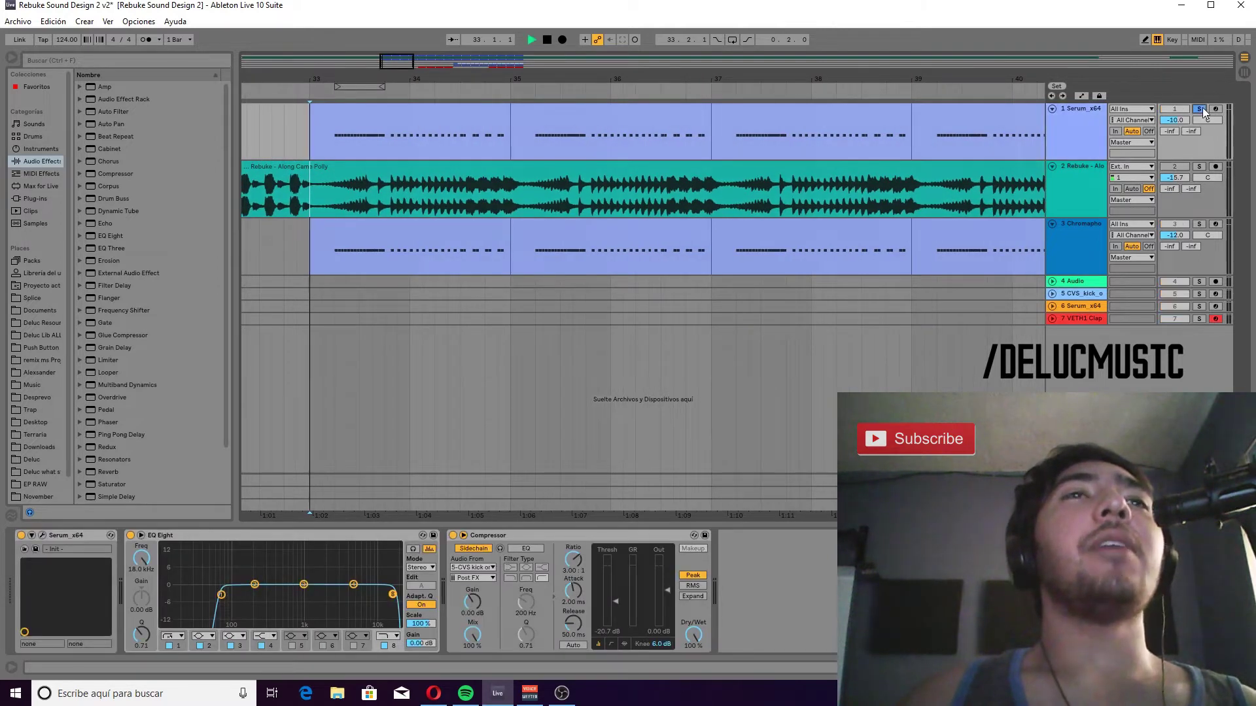
key(space)
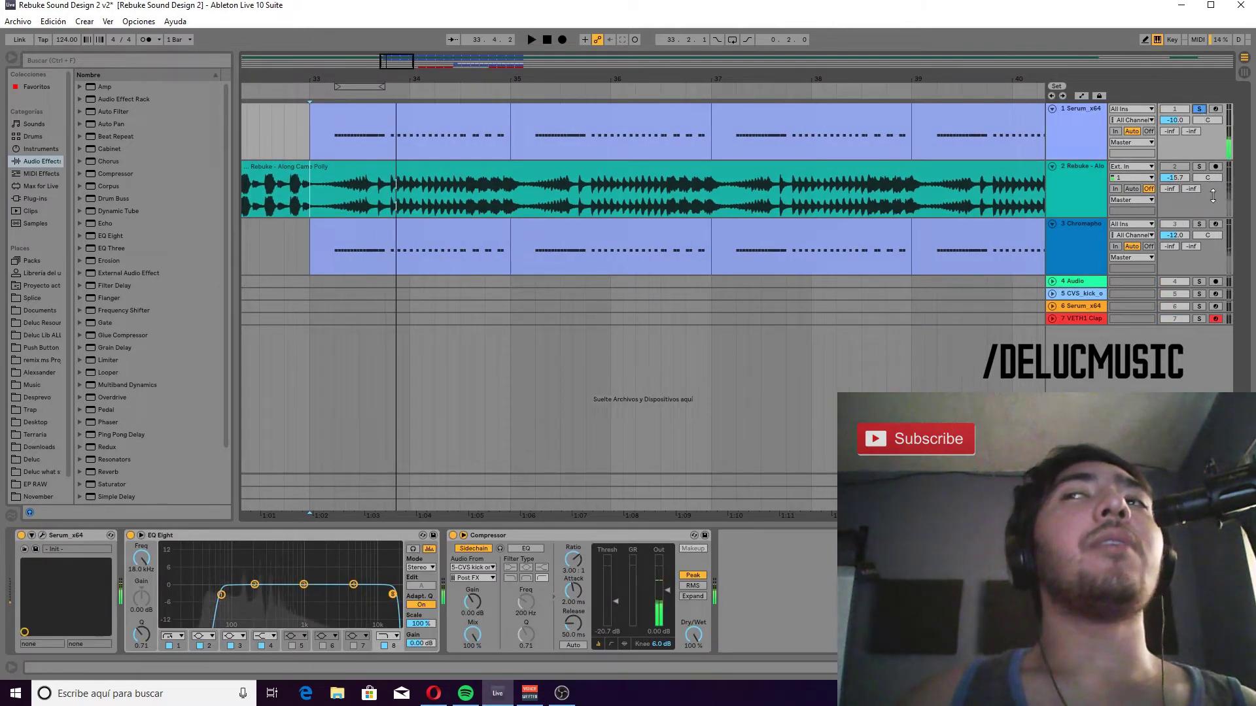
Audition the Chromaphone track in solo, and also together with the first Serum_x64 track.
click(1199, 224)
key(space)
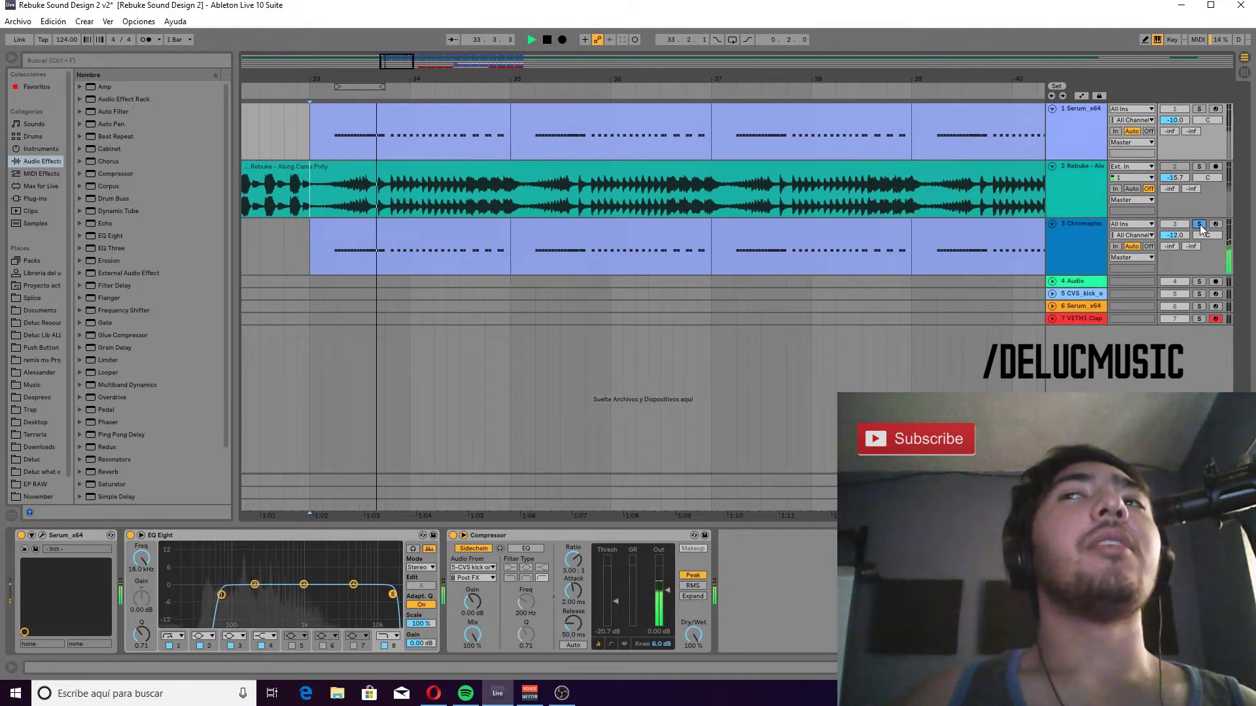
key(space)
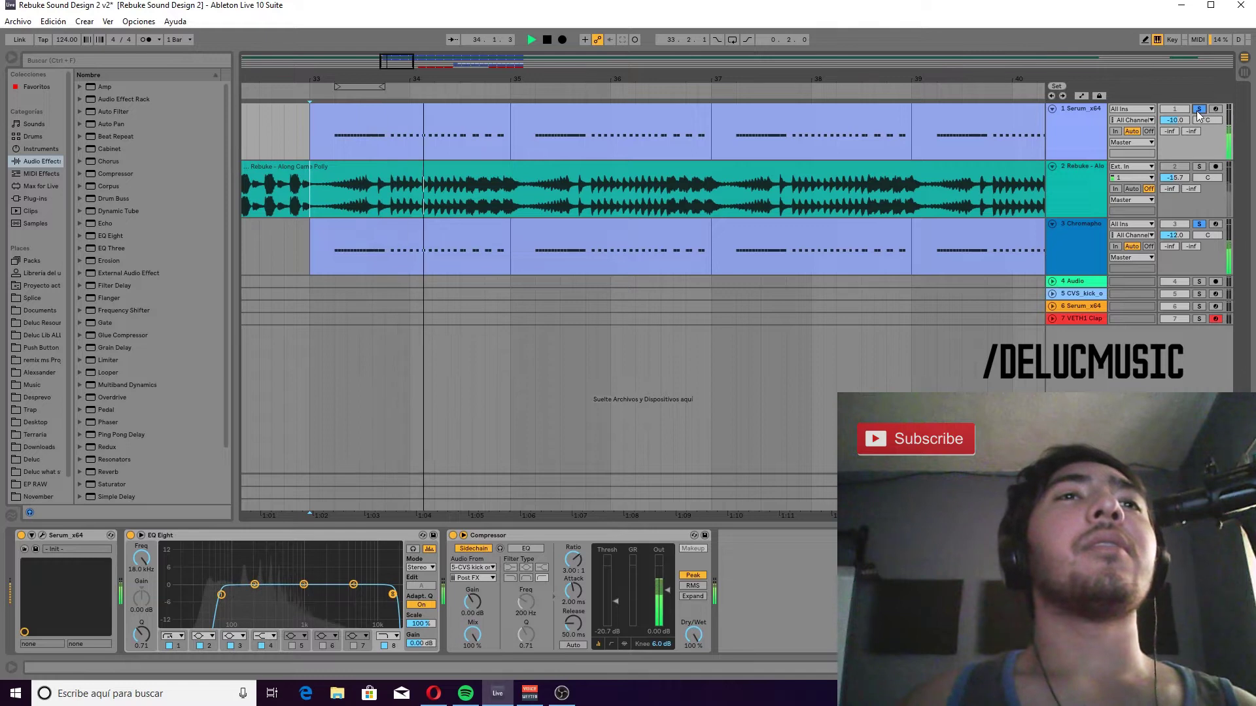
key(space)
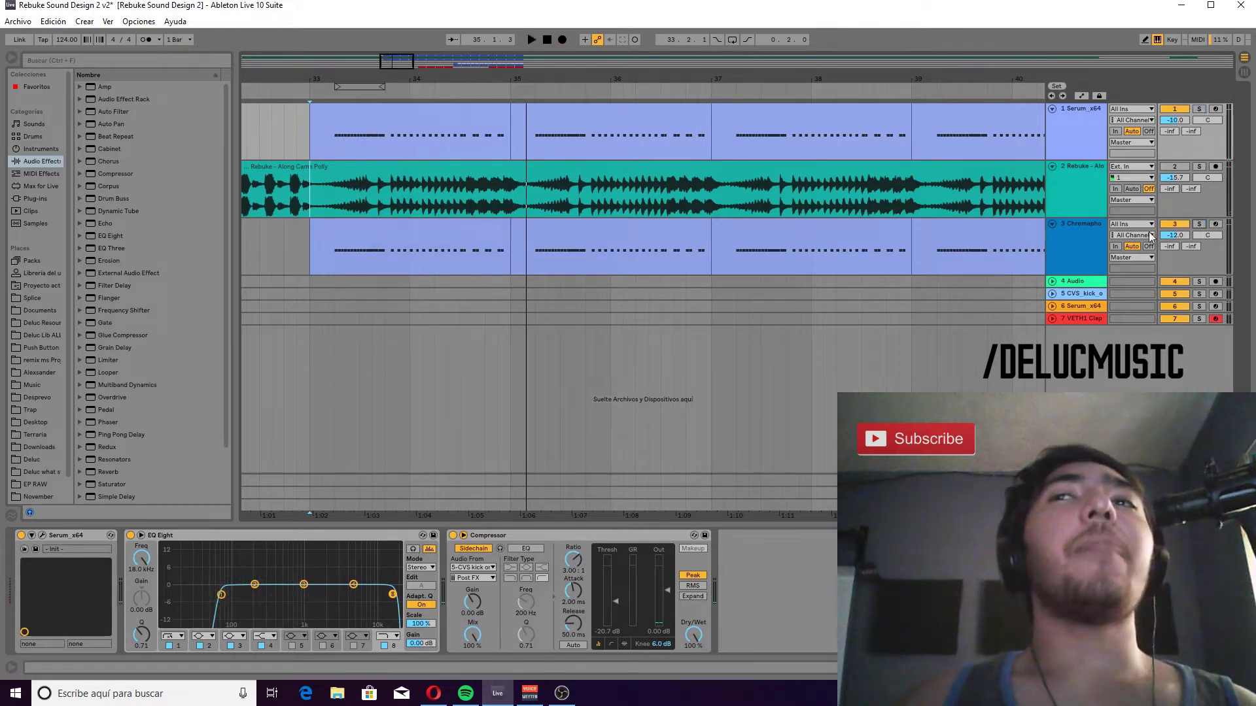
Collapse the Chromaphone track, then solo and audition the first Serum_x64 track and open its Serum instrument.
click(1051, 224)
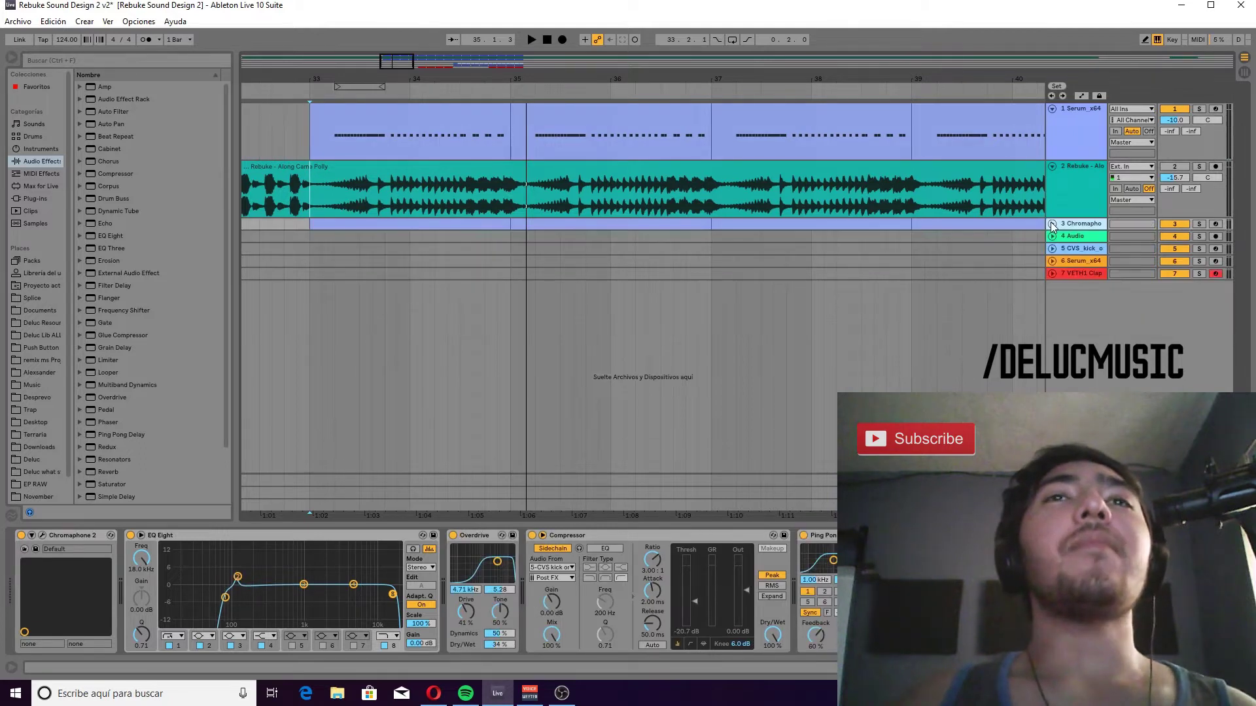
click(380, 125)
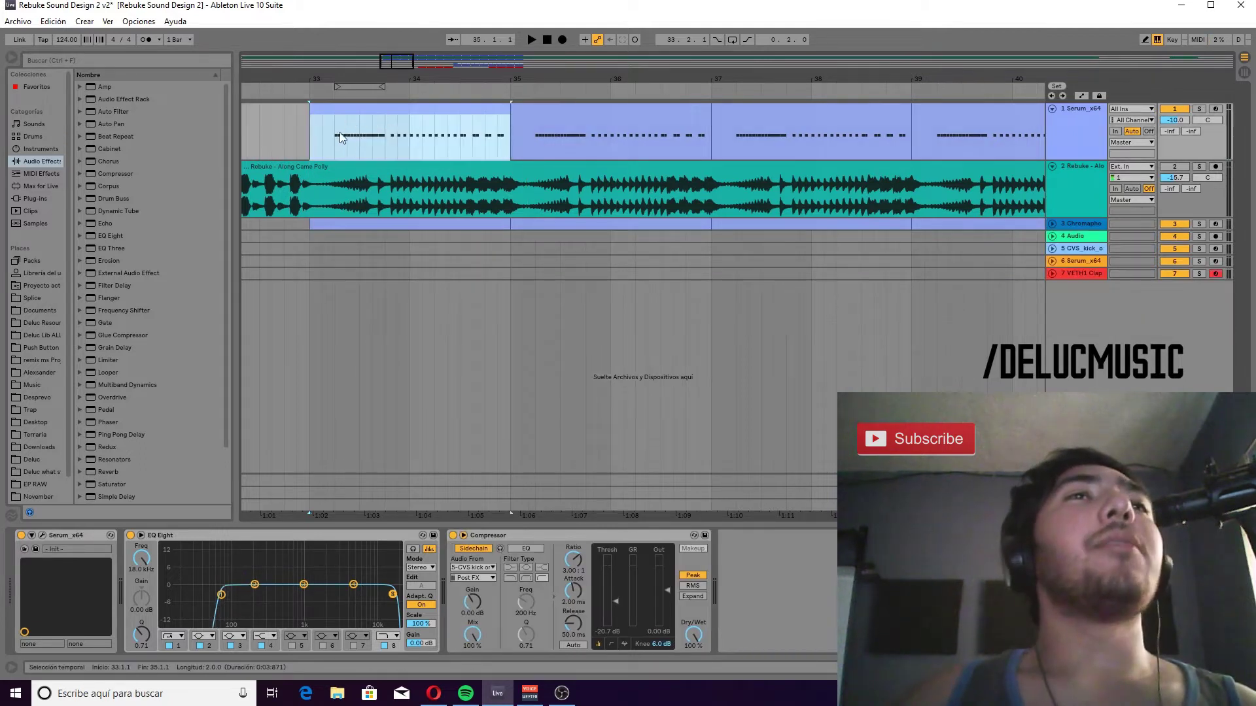
click(1198, 109)
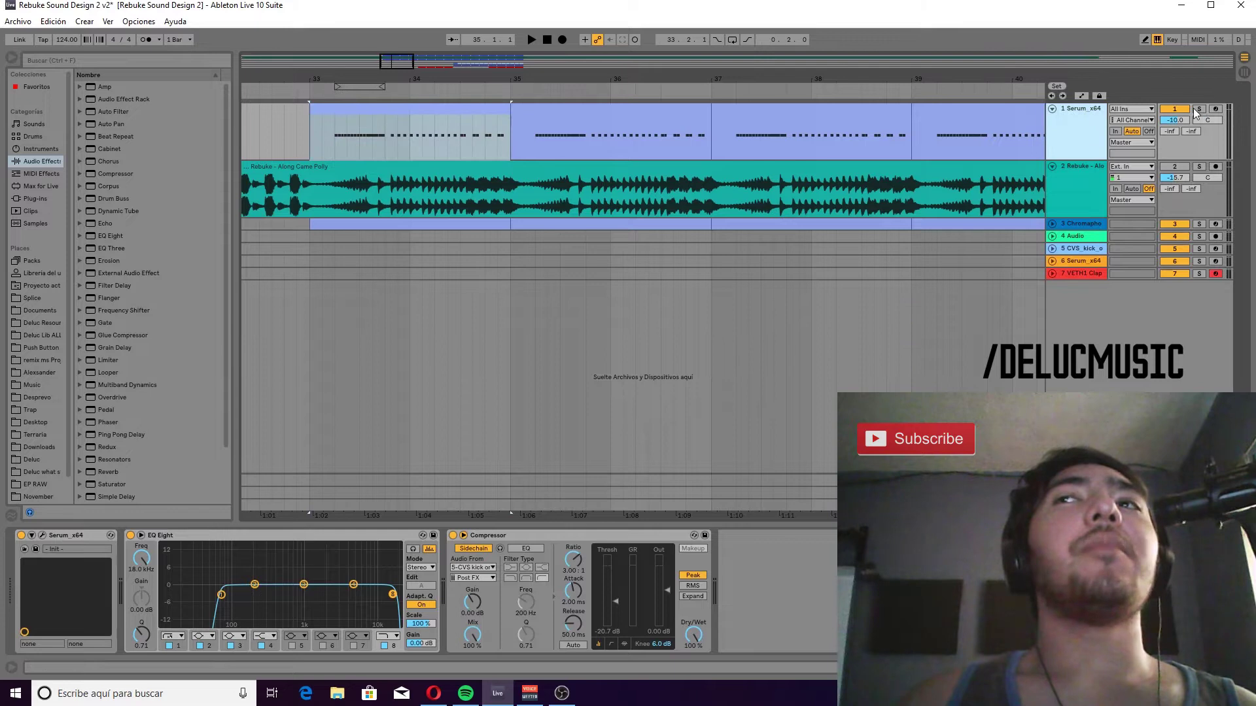
key(space)
key(space)
click(43, 536)
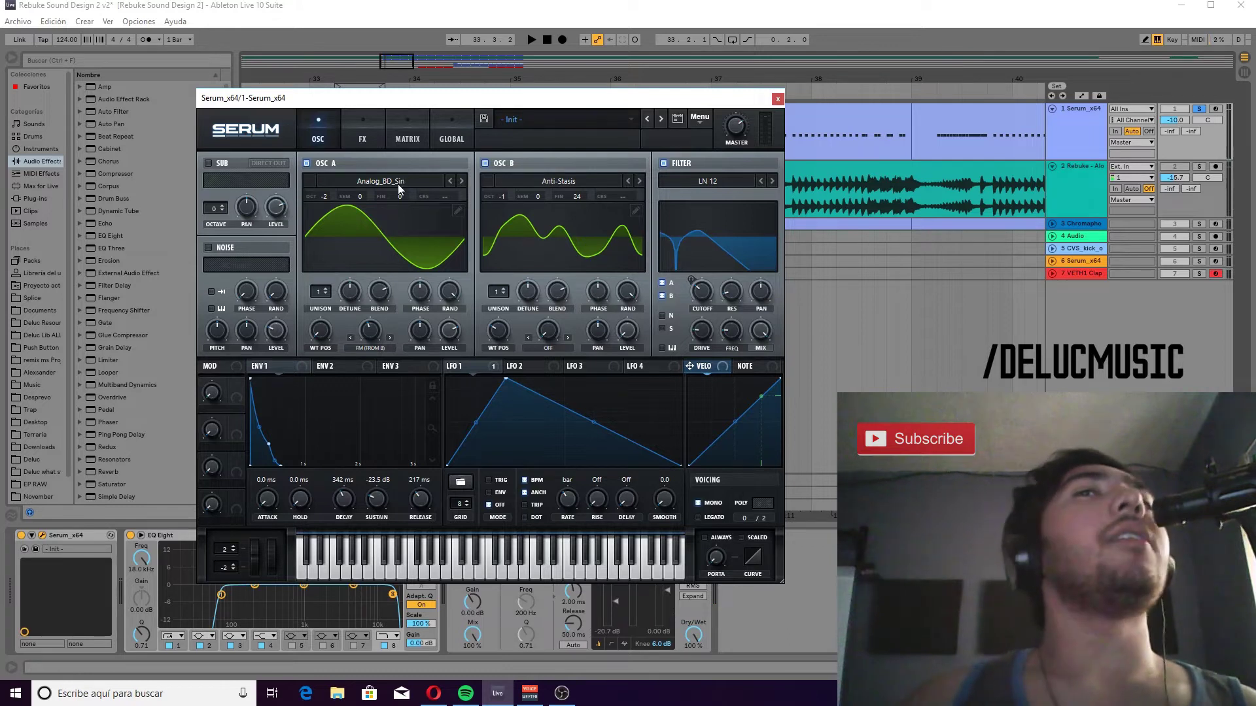
Reset Serum to its initial preset and load the Analog_BD_Sin wavetable into oscillator A.
click(704, 124)
click(713, 187)
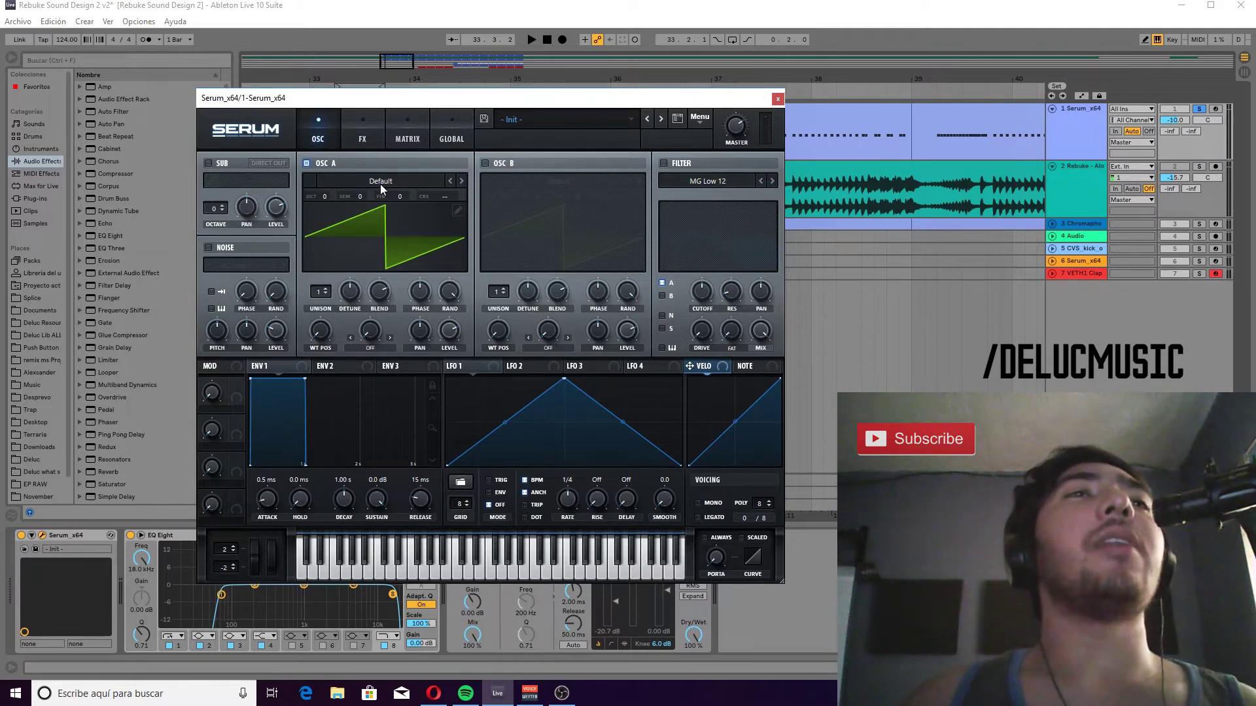
click(353, 184)
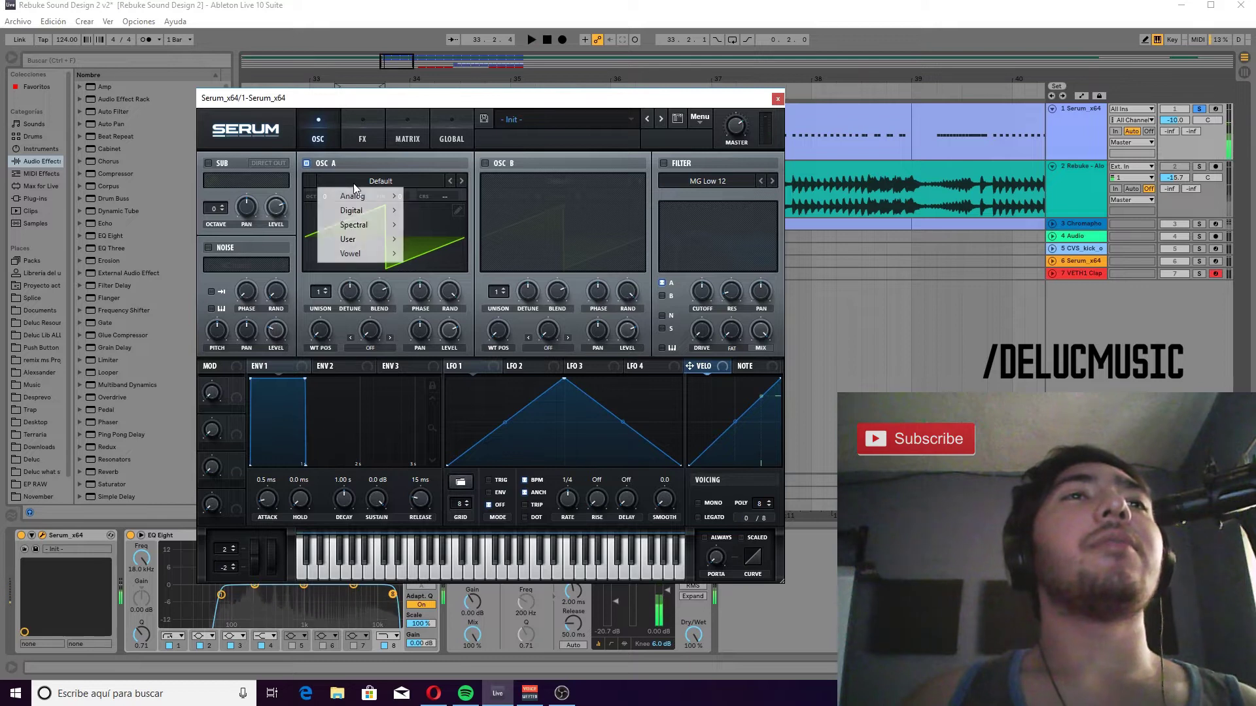
mouse_move(362, 197)
click(435, 208)
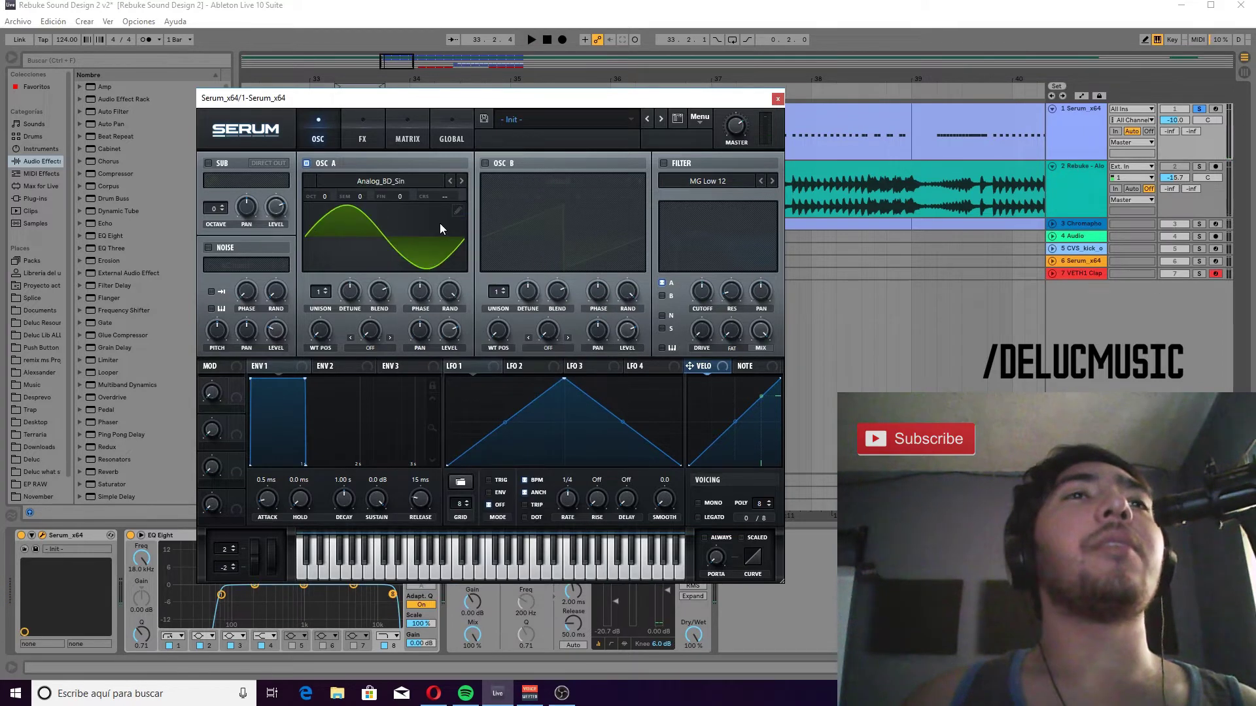
Enable oscillator B and load the Analog_BD_Sin wavetable into it.
click(485, 163)
click(514, 182)
mouse_move(544, 195)
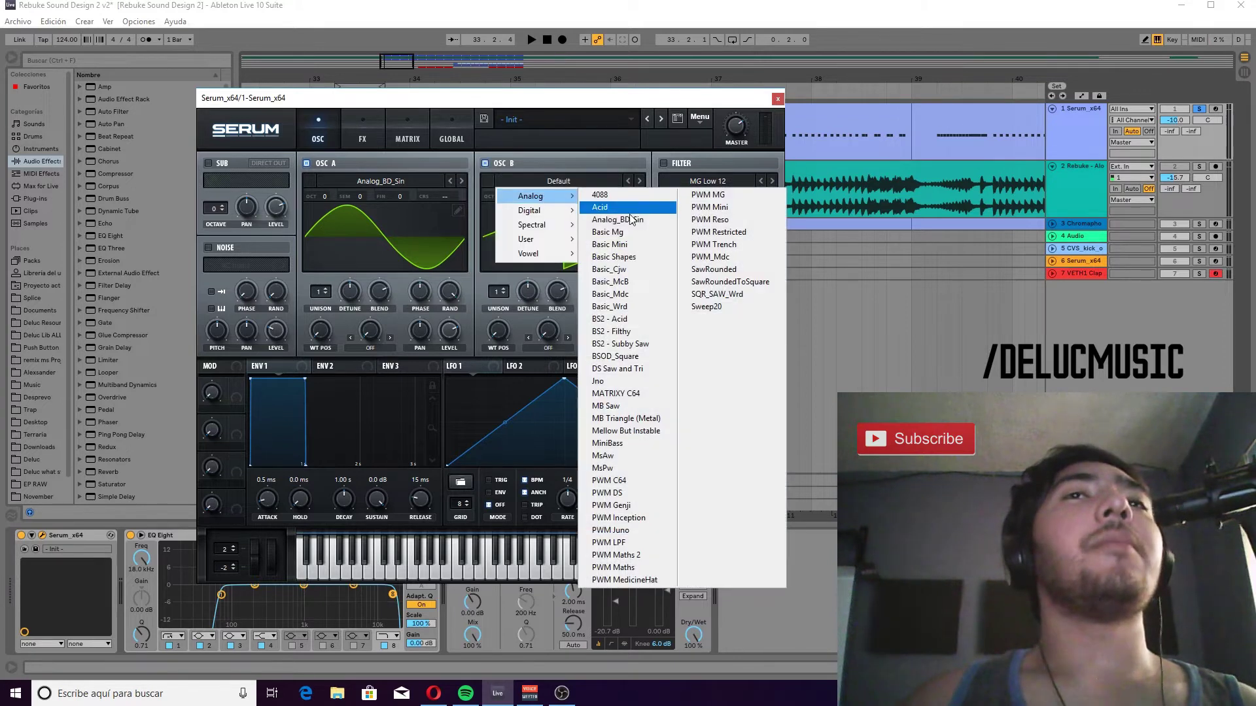
click(612, 208)
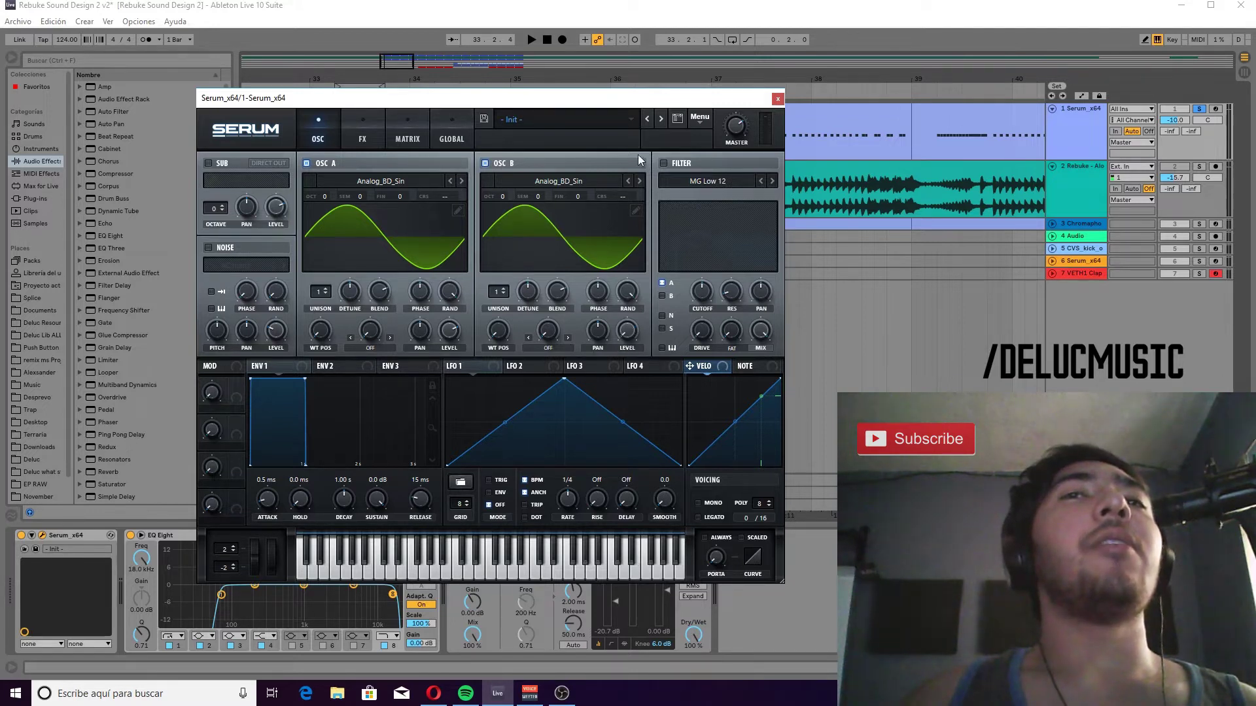
Enable the MG Low 12 filter and assign LFO 1 to modulate its cutoff.
click(663, 164)
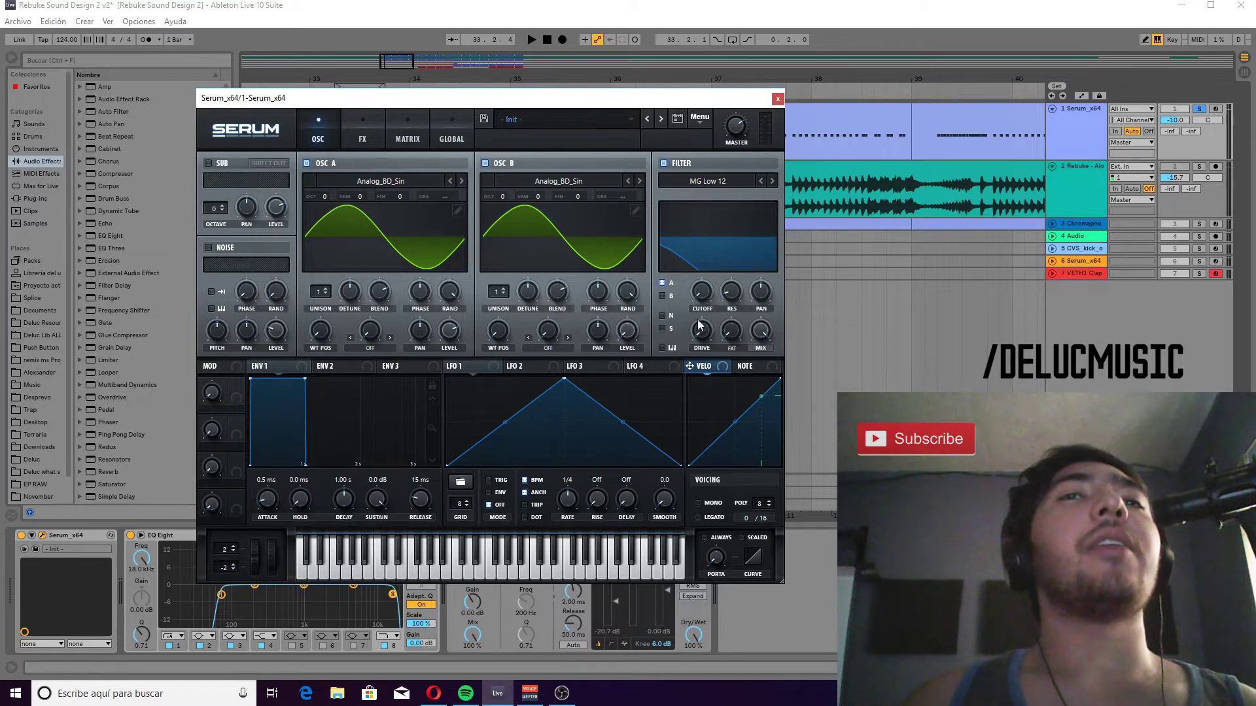
drag(692, 285, 705, 278)
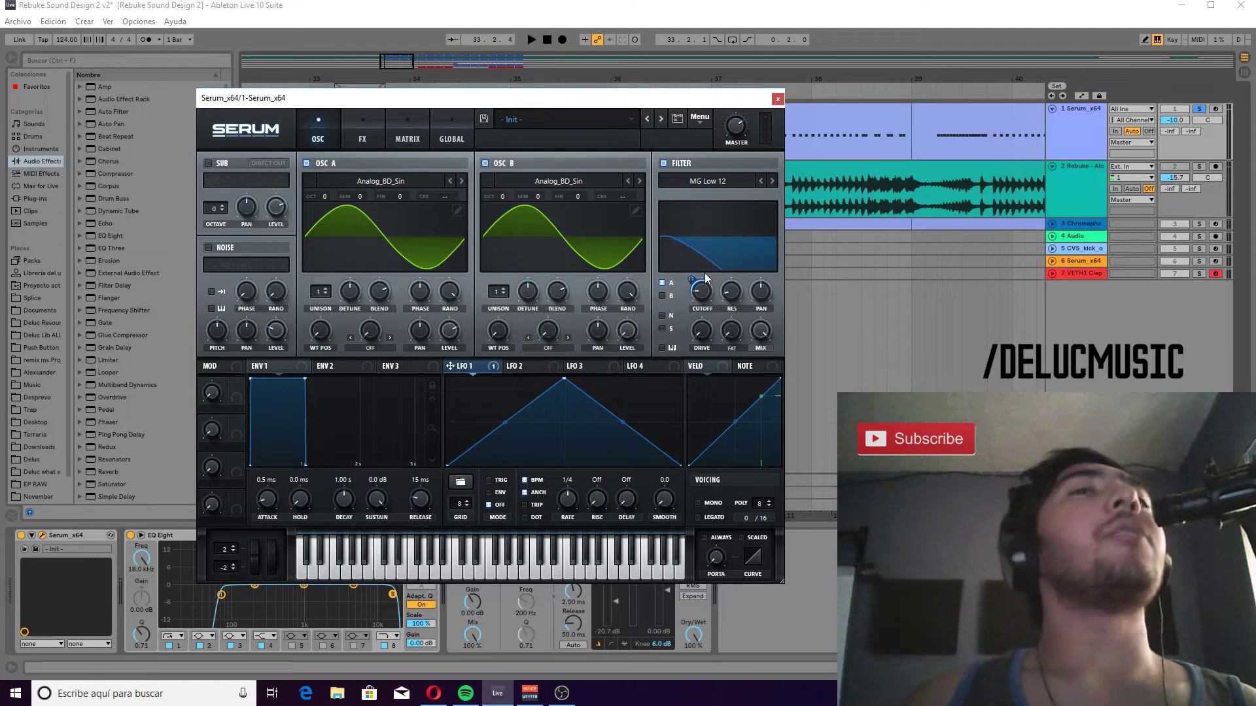
Set oscillator A's warp to FM (from B) at about 47% and, during playback, its octave to -2.
click(374, 348)
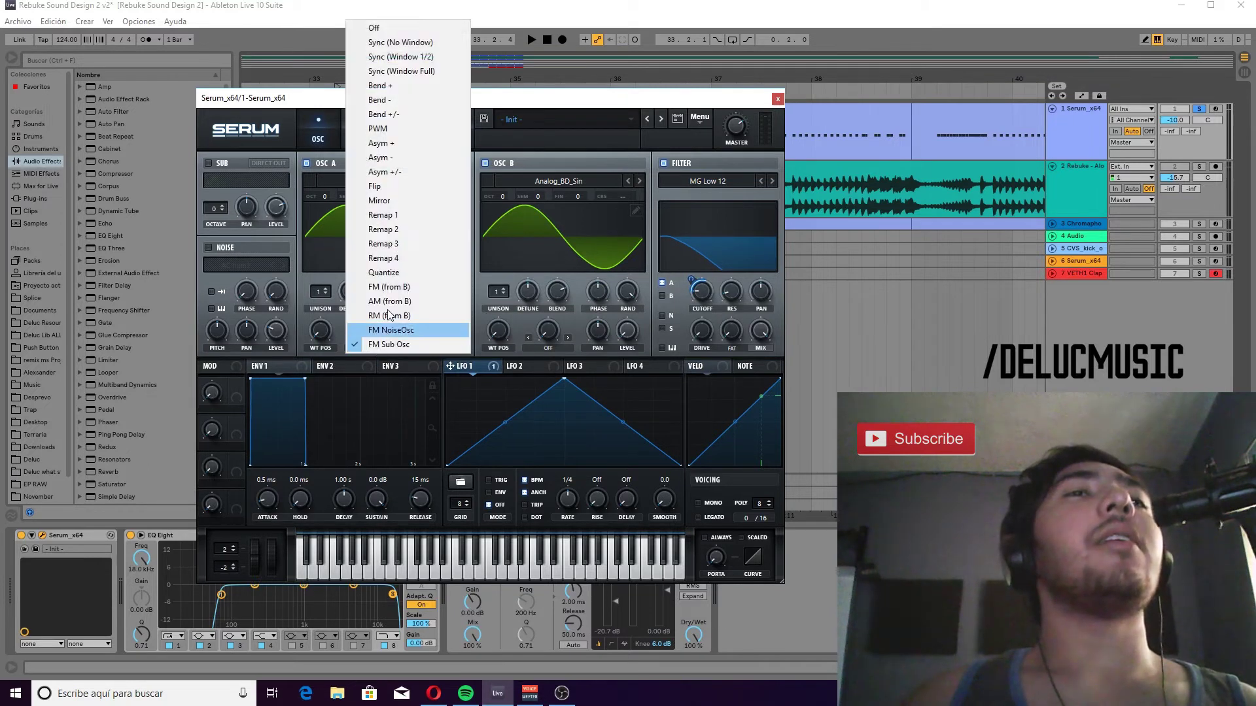
click(396, 288)
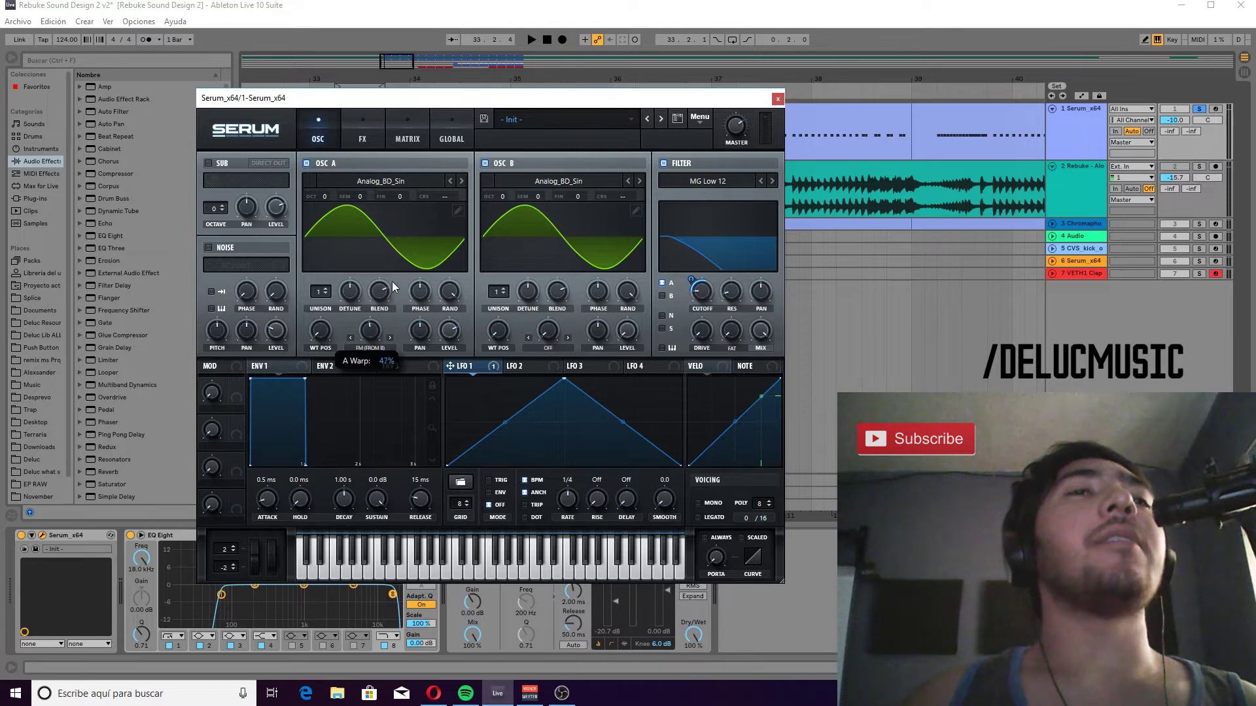
key(space)
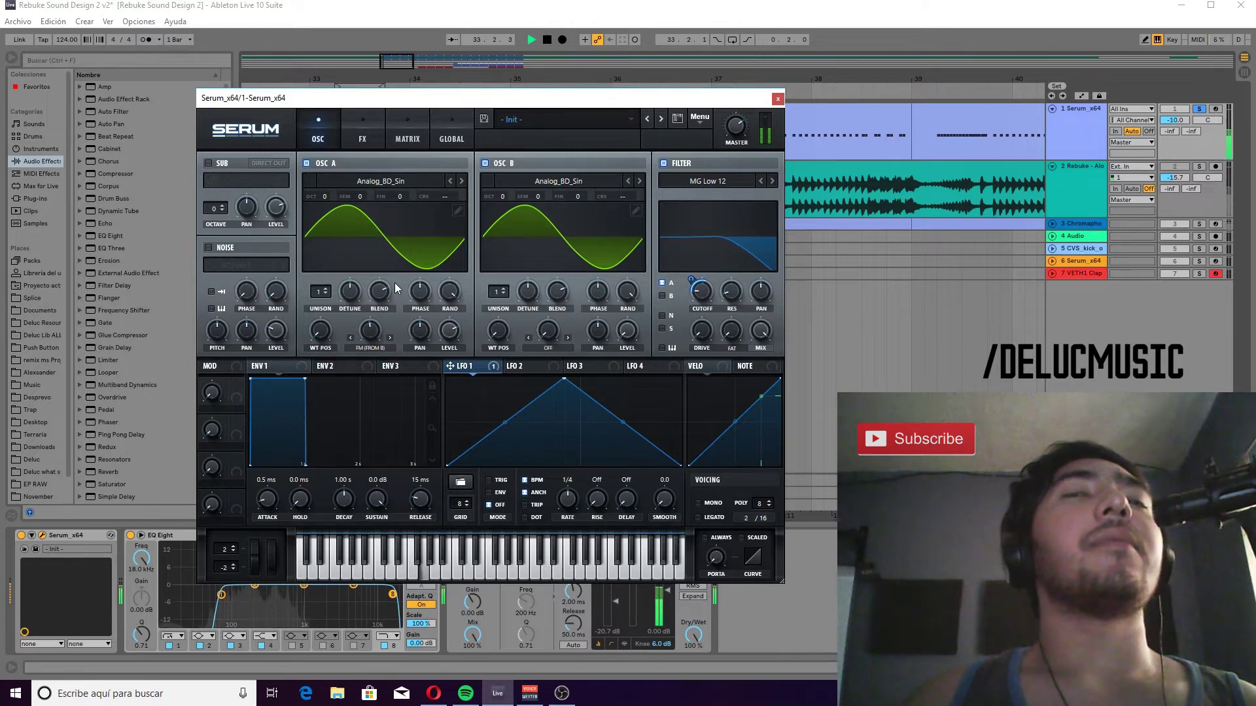
drag(326, 195, 329, 237)
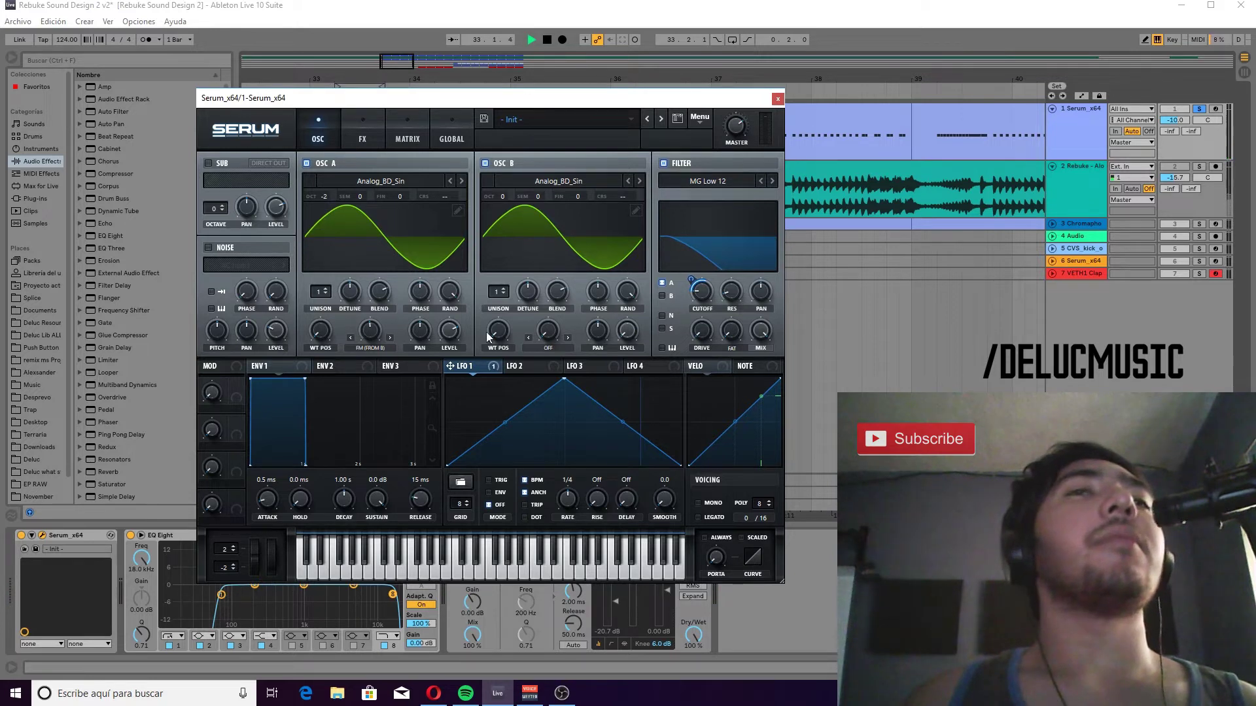
Raise the filter cutoff and lower envelope 1's sustain to about -22.3 dB while the pattern plays.
drag(701, 292, 720, 268)
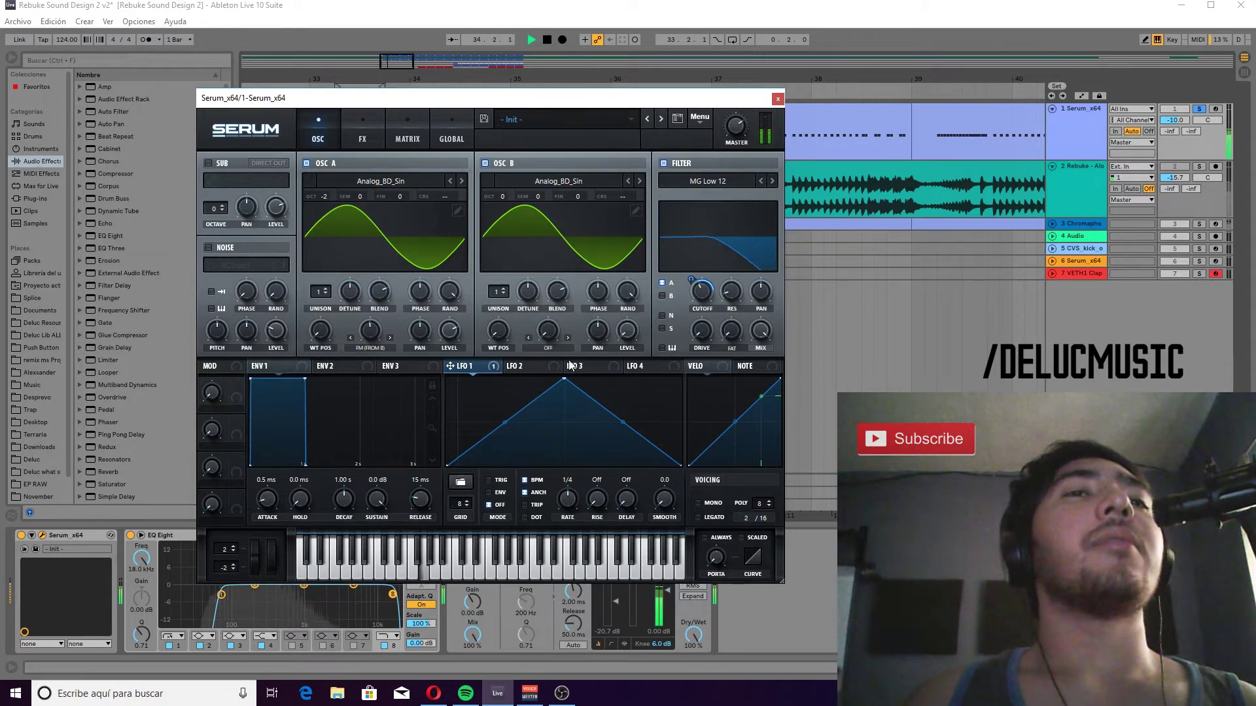
drag(377, 499, 404, 665)
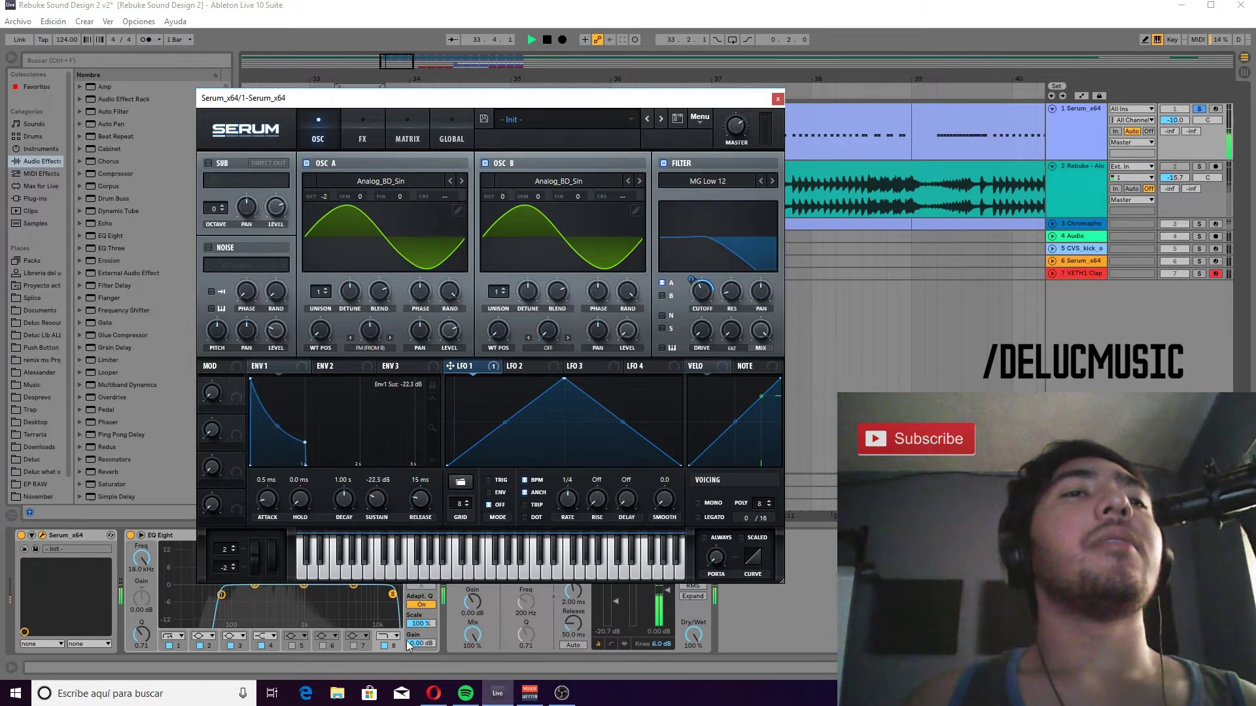
Shape envelope 1 with 0.0 ms attack, 230 ms decay, -39.8 dB sustain and 123 ms release, playing the pattern.
key(space)
drag(375, 501, 427, 497)
key(space)
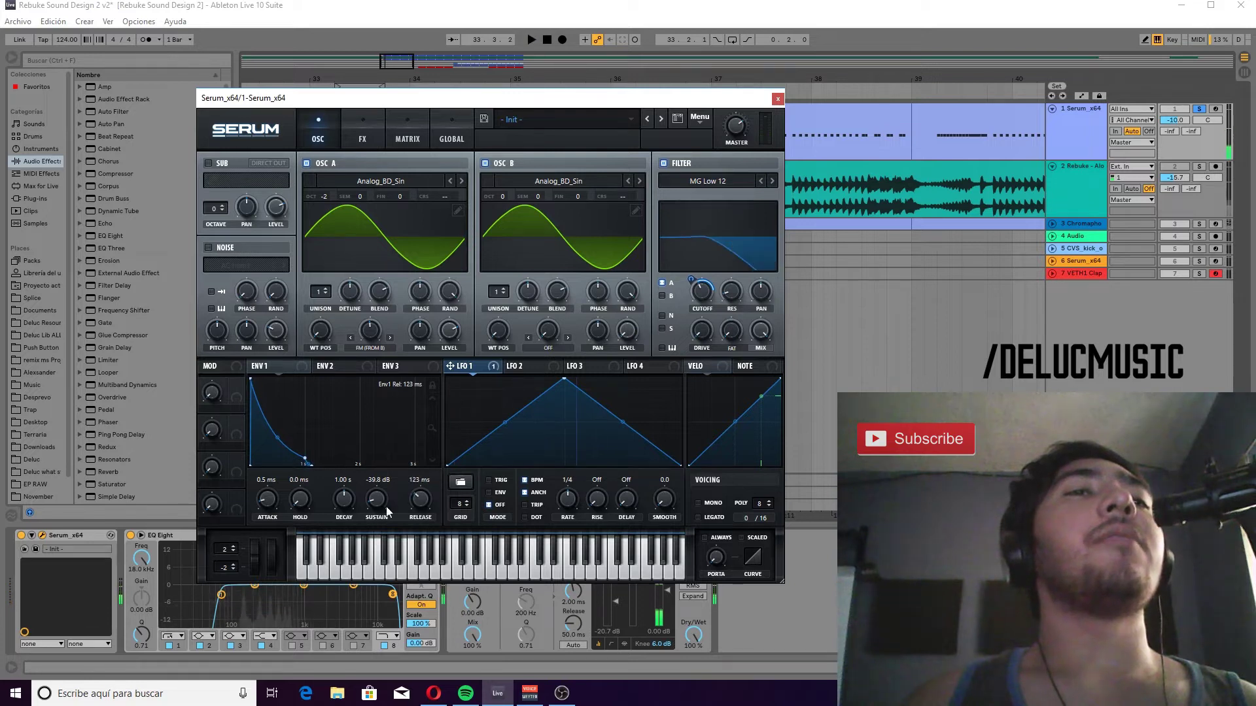
drag(276, 501, 272, 592)
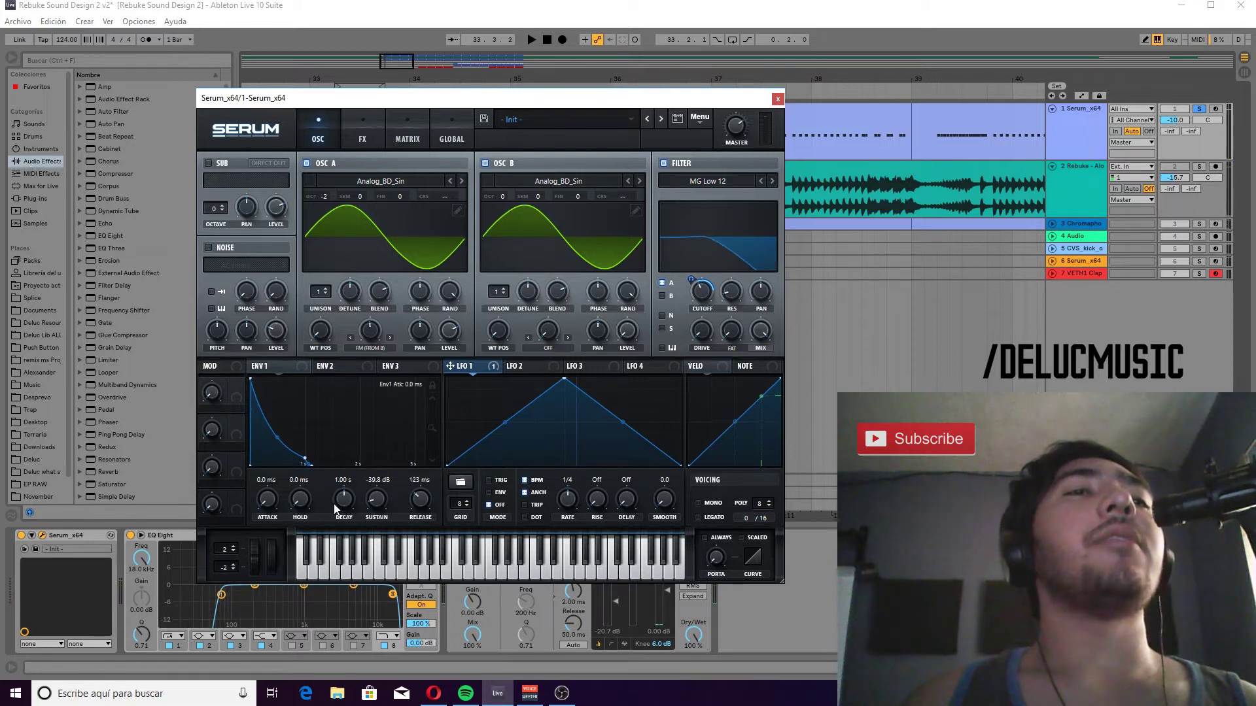
drag(343, 505, 347, 520)
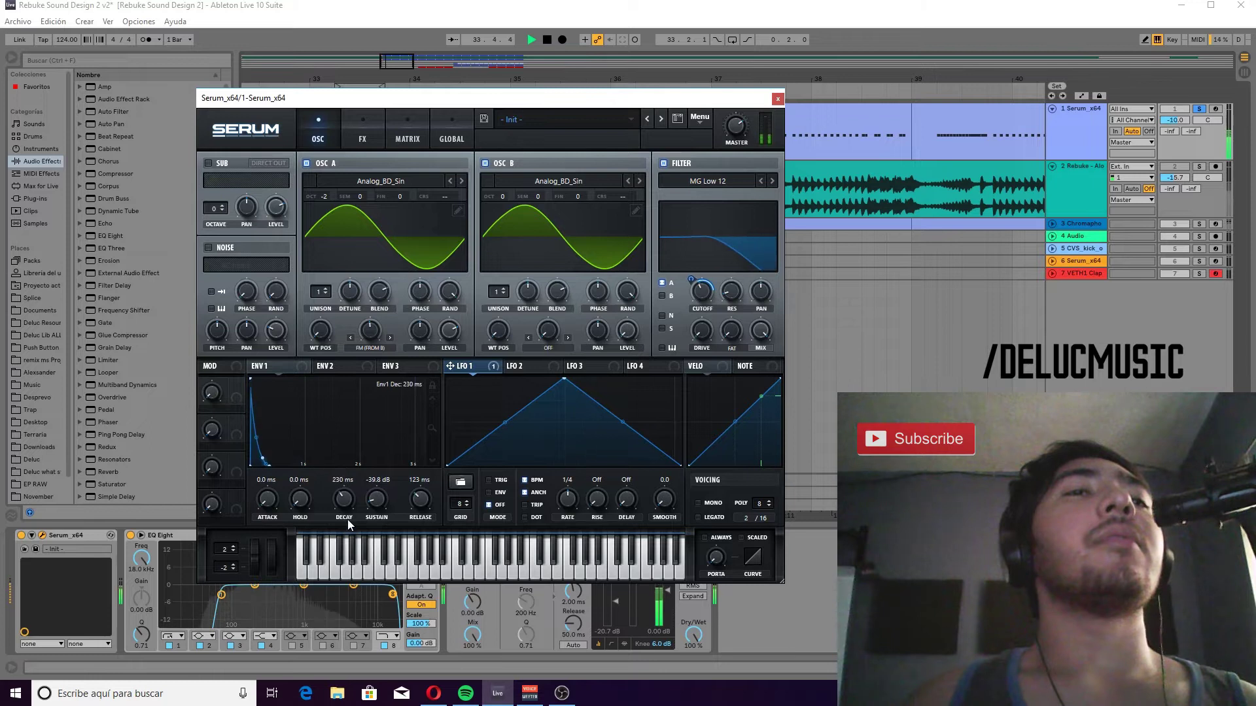
key(space)
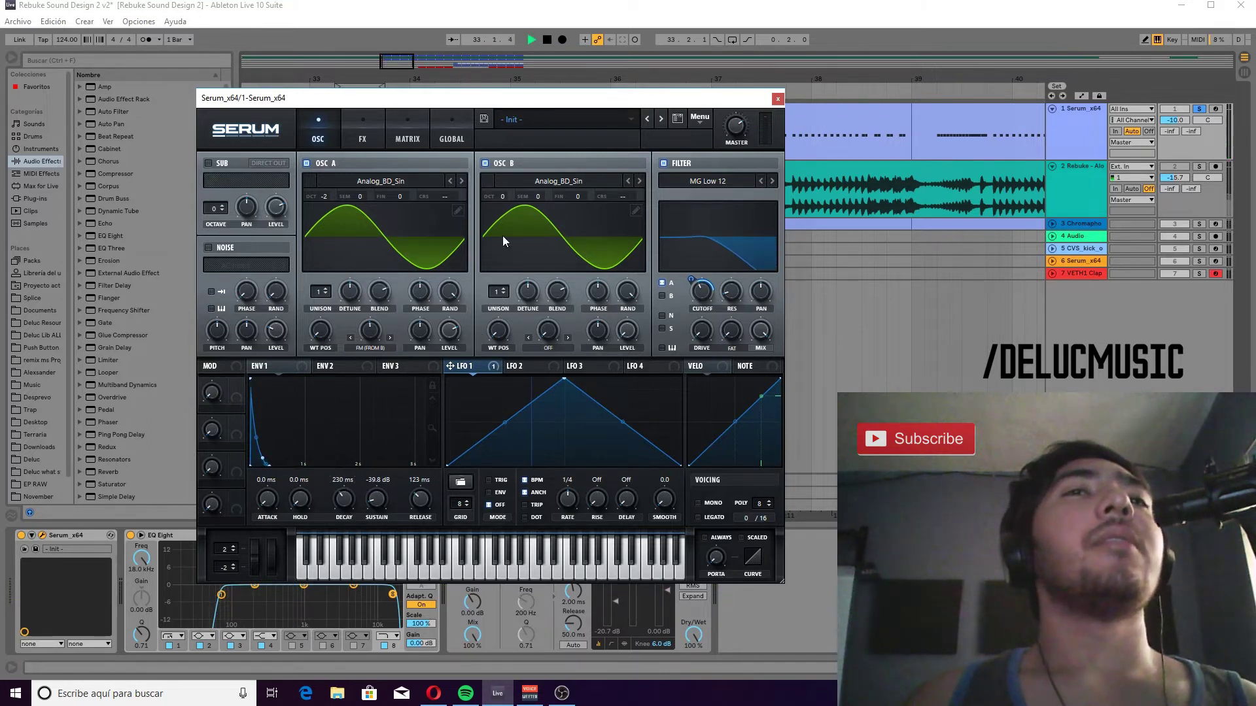
Try oscillator B at +1 octave during playback, stop playback and set its octave to -1.
drag(507, 195, 505, 190)
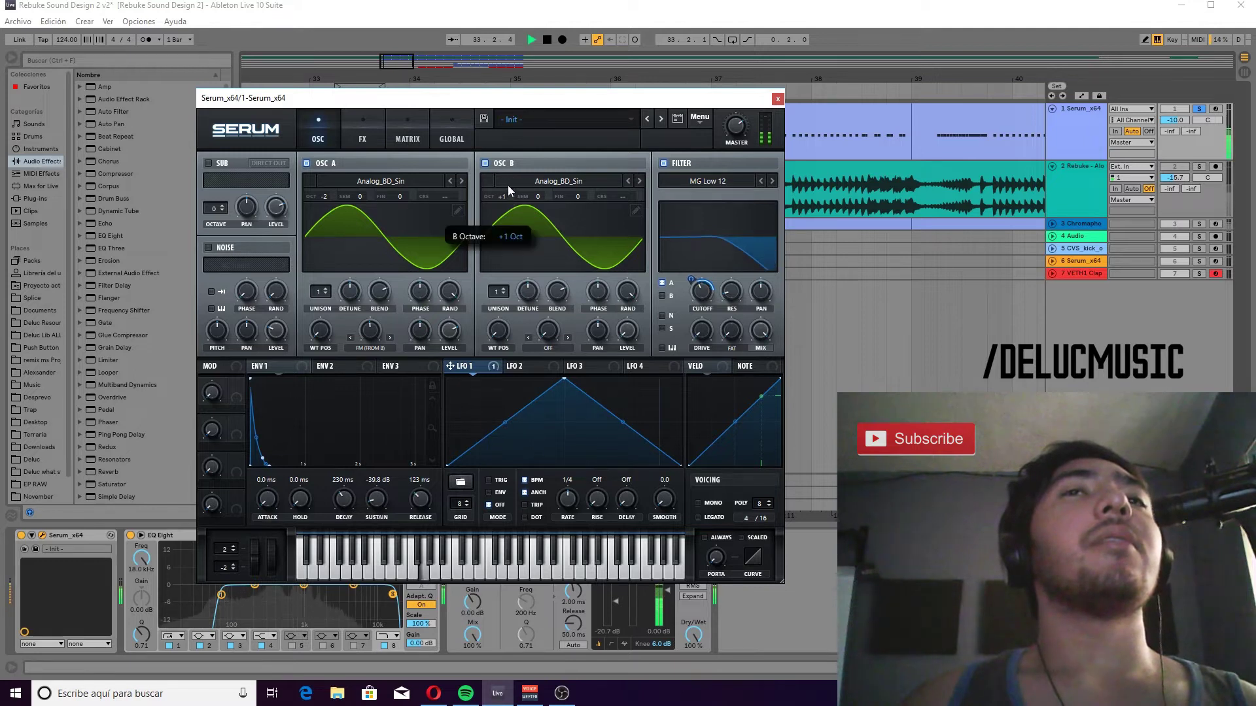
key(space)
drag(502, 198, 504, 234)
Raise the filter cutoff and play the Serum track soloed together with the Chromaphone track.
drag(696, 301, 696, 274)
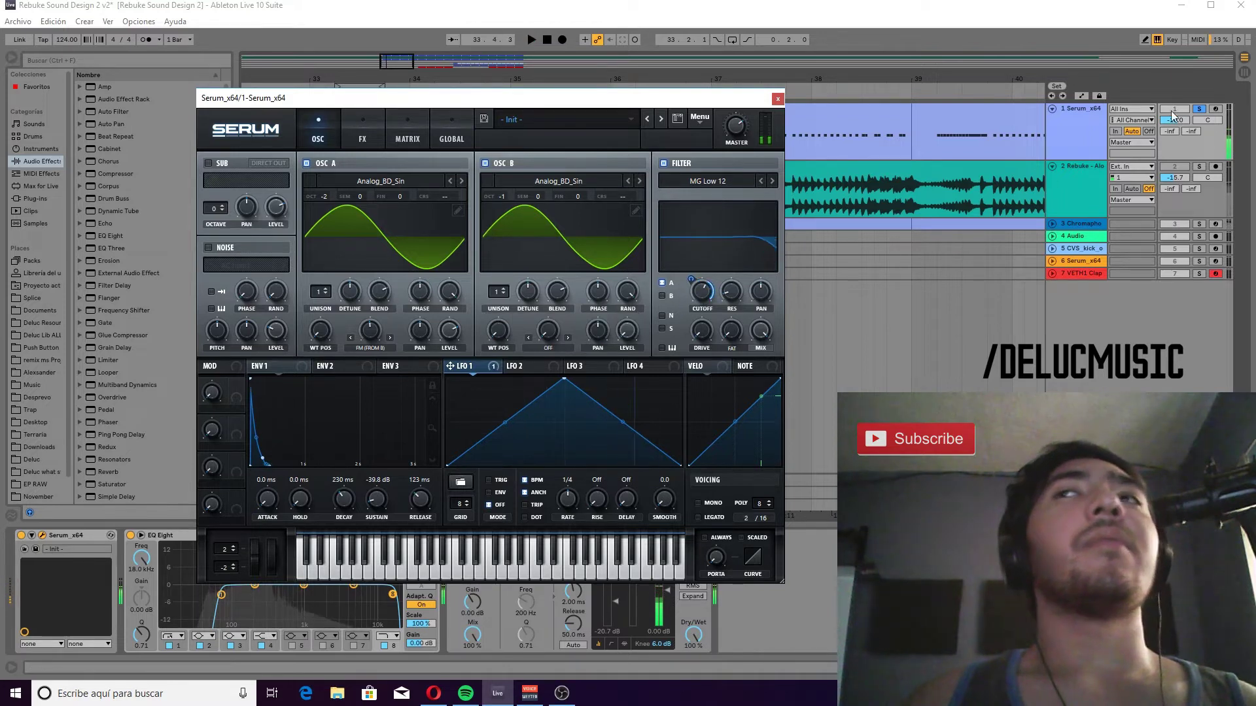
click(1202, 227)
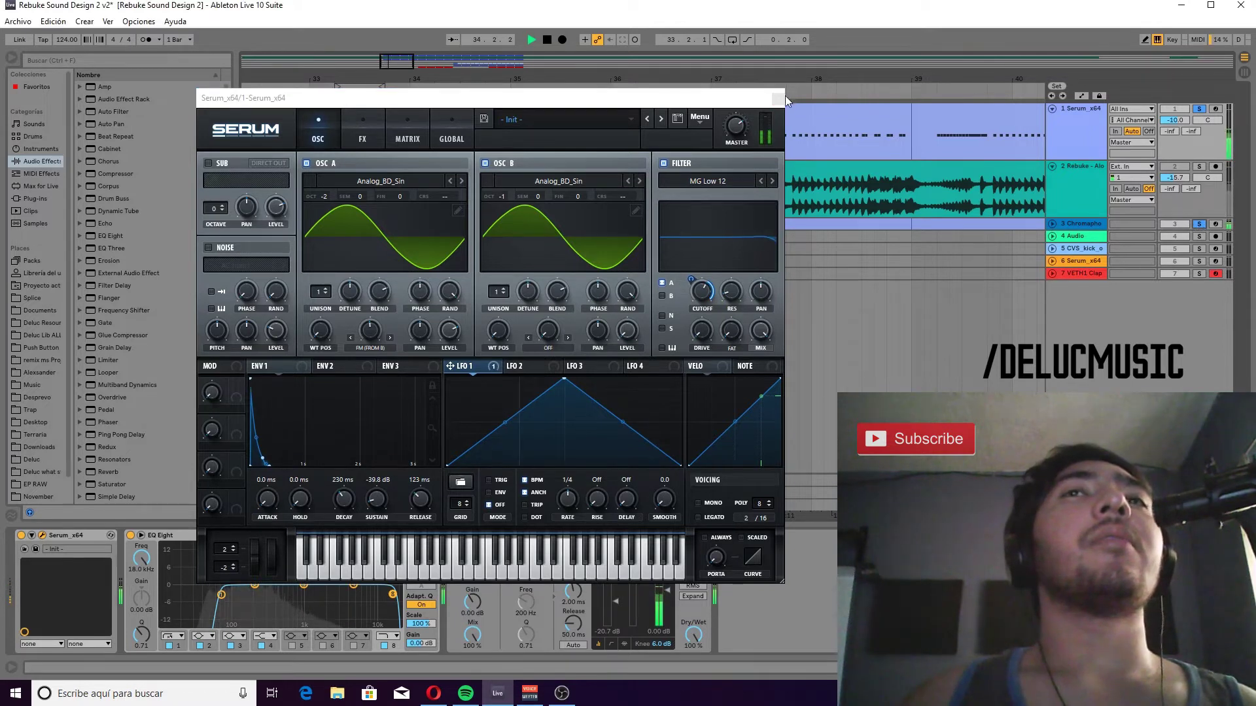
key(space)
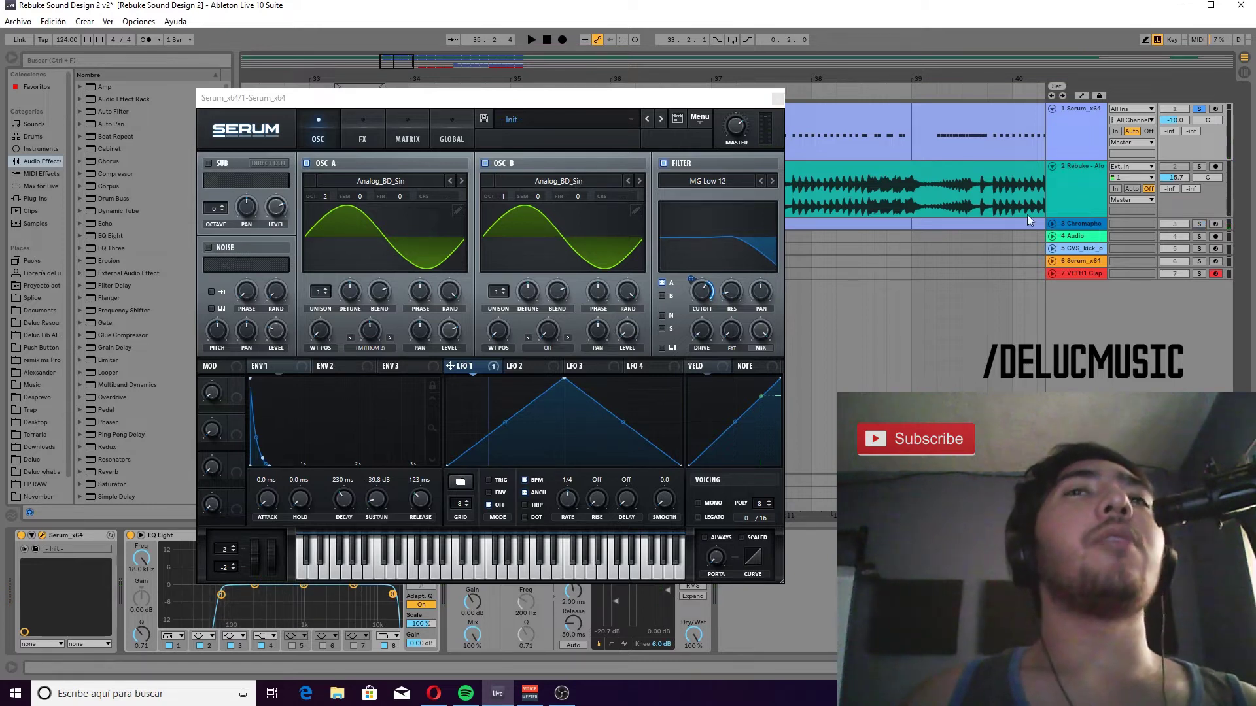
Try the Basic Mg wavetable in oscillator B and play the pattern.
click(586, 183)
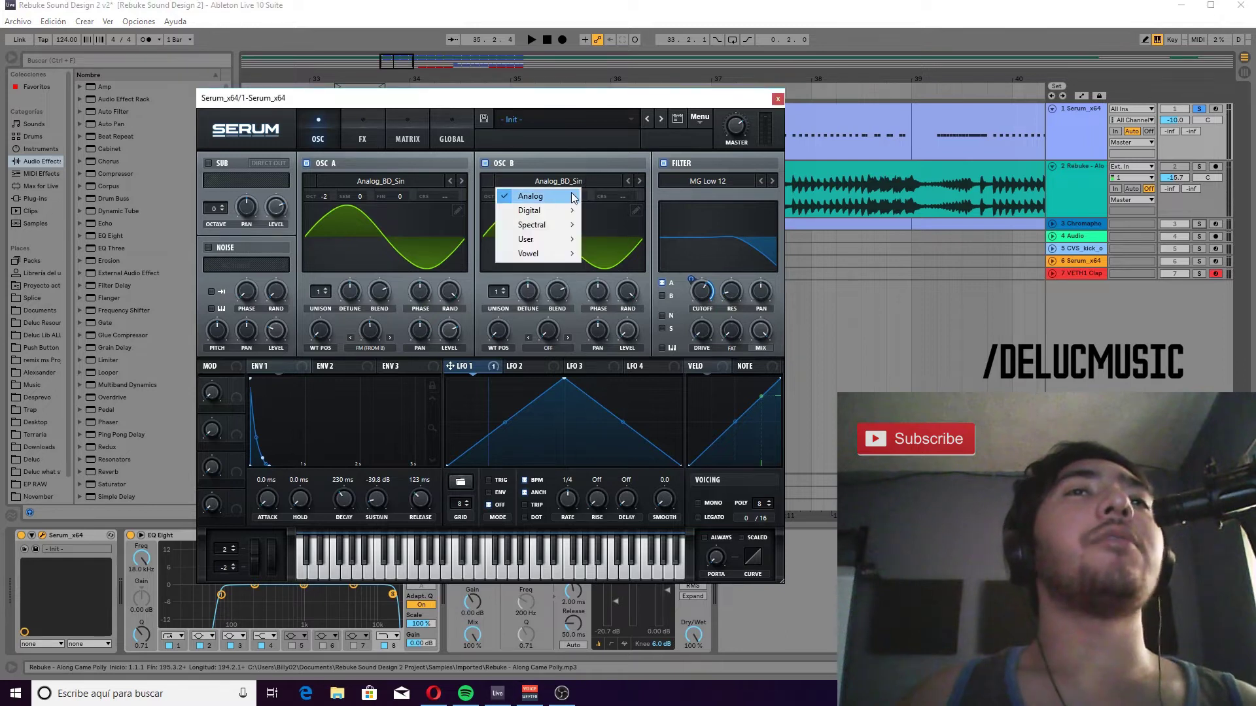
mouse_move(533, 196)
click(621, 233)
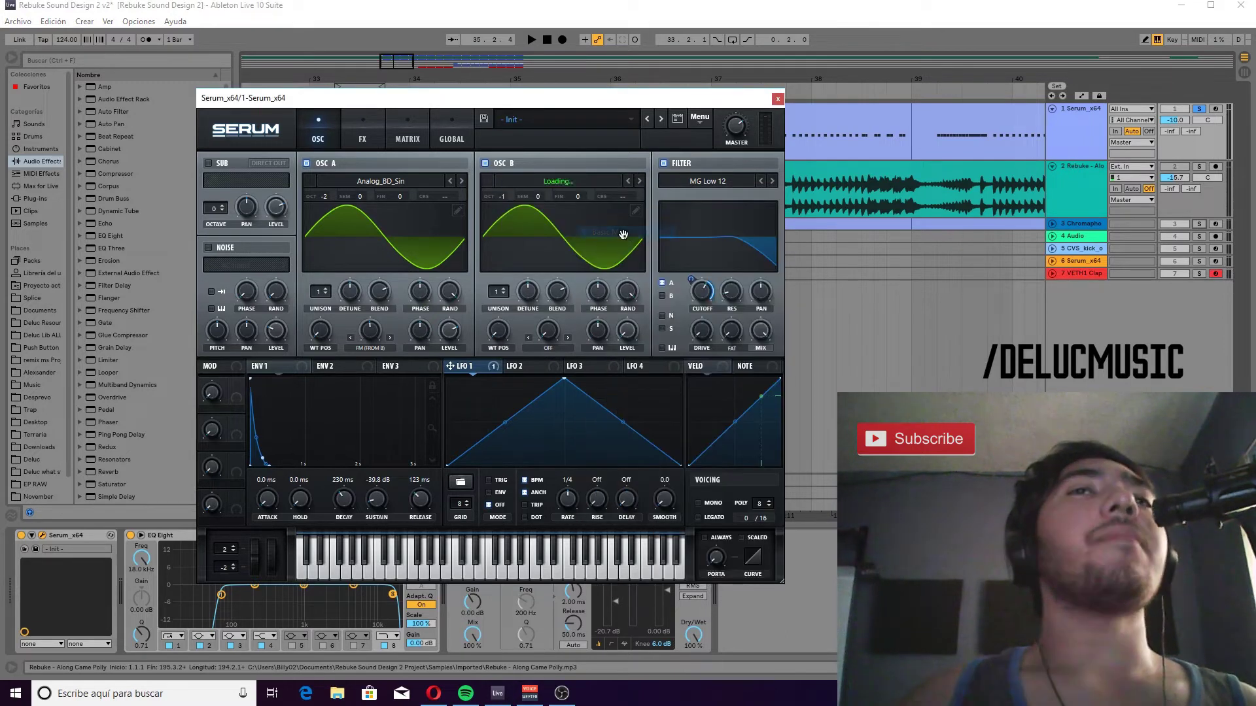
key(space)
Load the digital Anti-Stasis wavetable into oscillator B during playback, and stop playback.
click(566, 189)
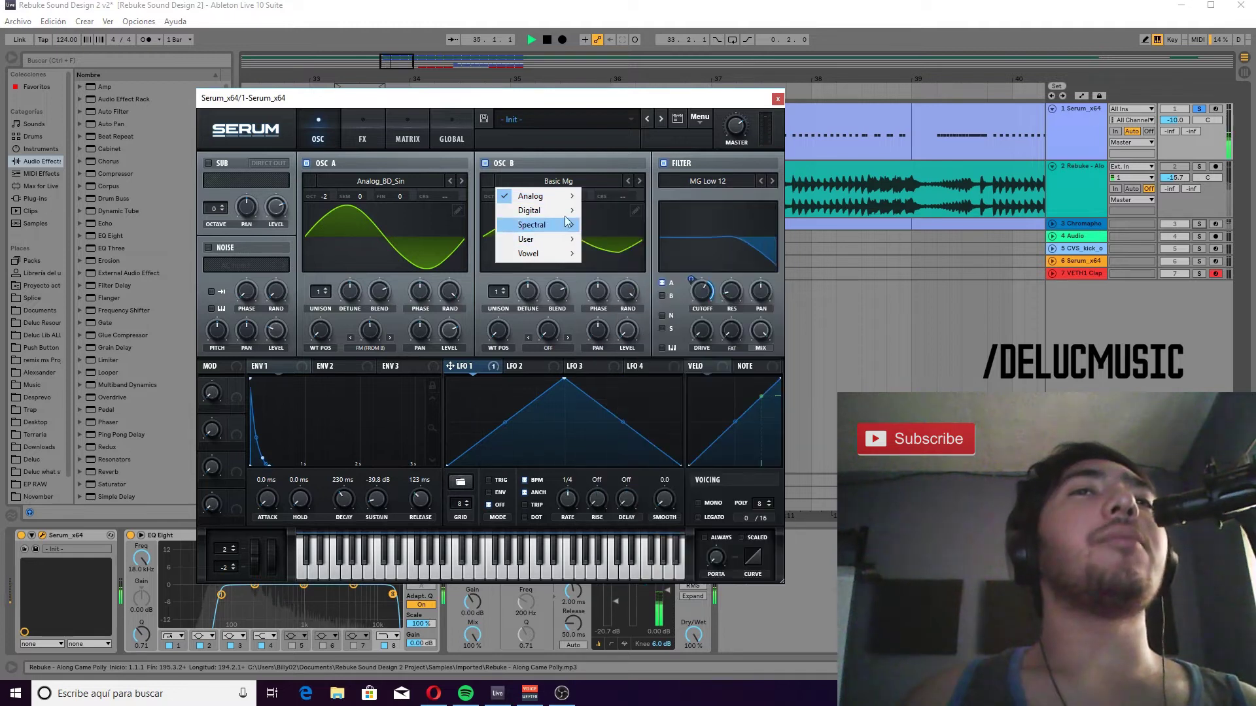
mouse_move(550, 210)
click(620, 209)
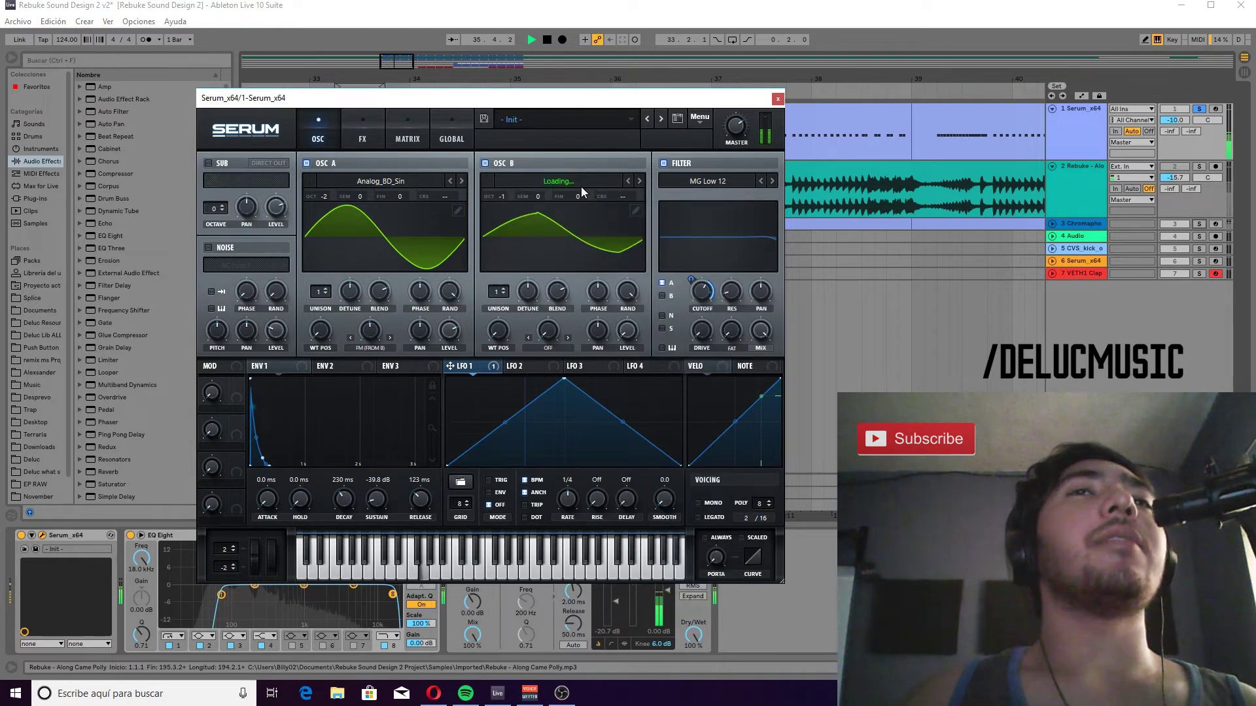
key(space)
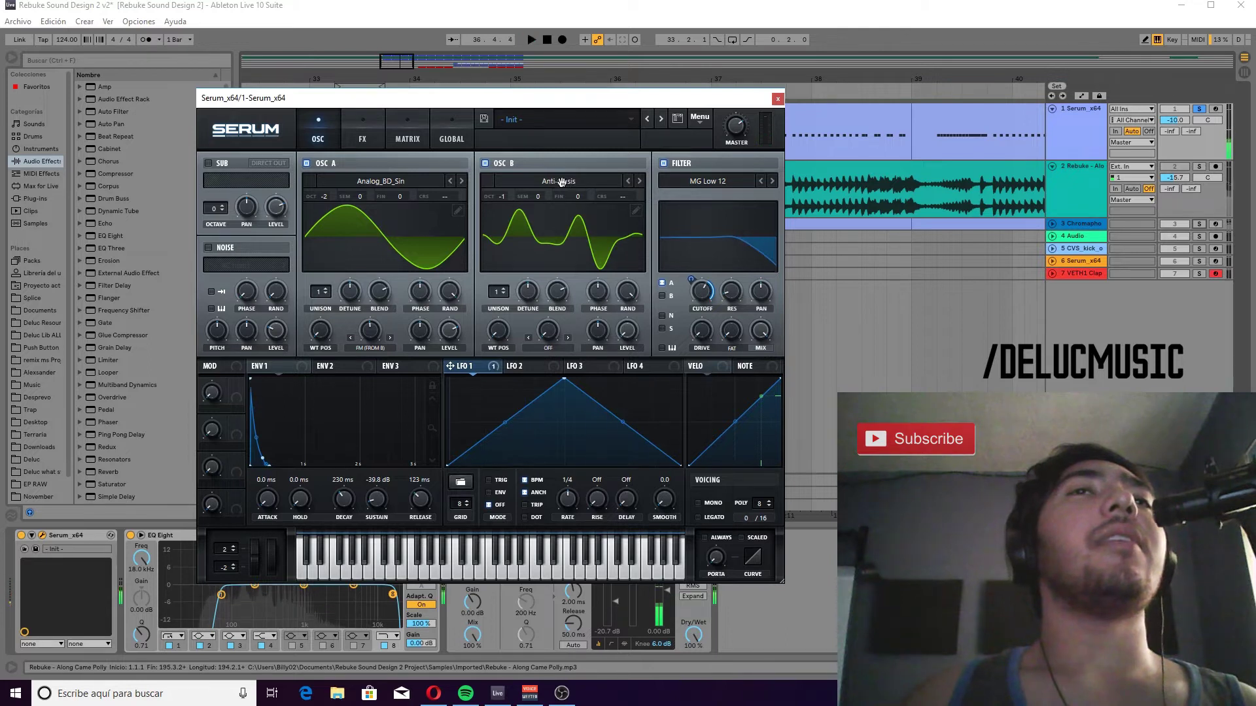
Unsolo the Serum and Chromaphone tracks and lower Serum's filter cutoff while the arrangement plays.
click(1199, 113)
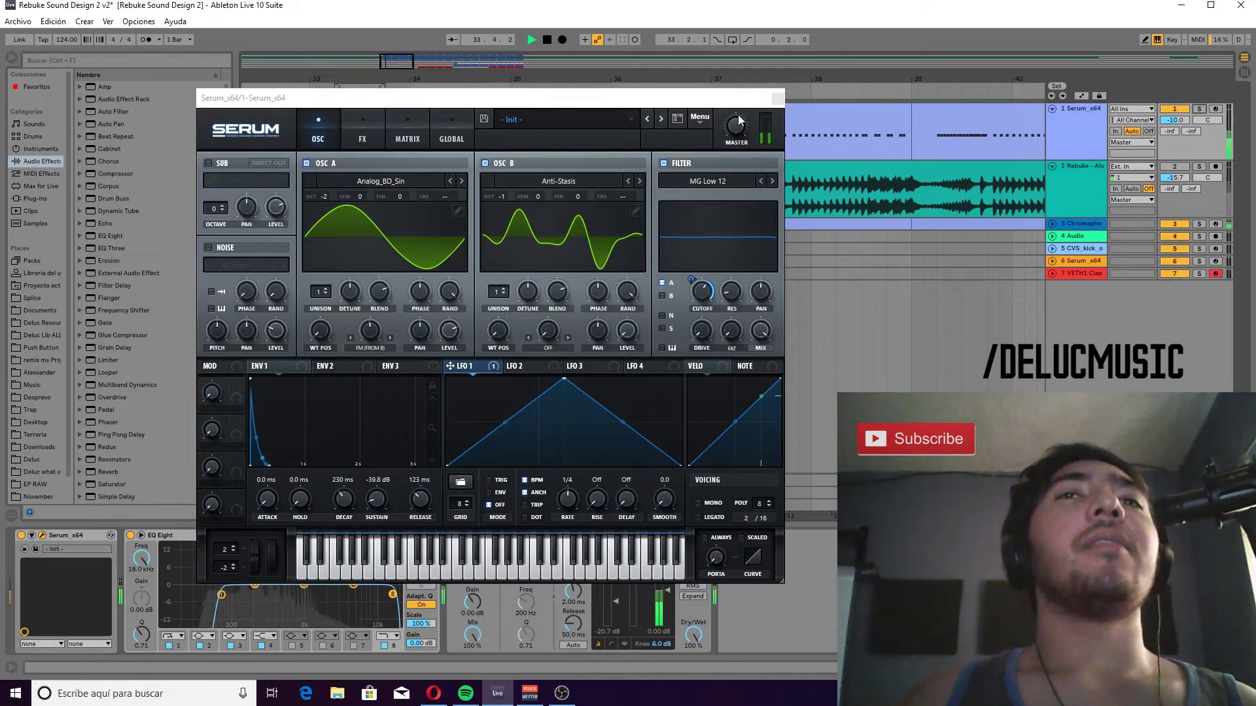
click(706, 296)
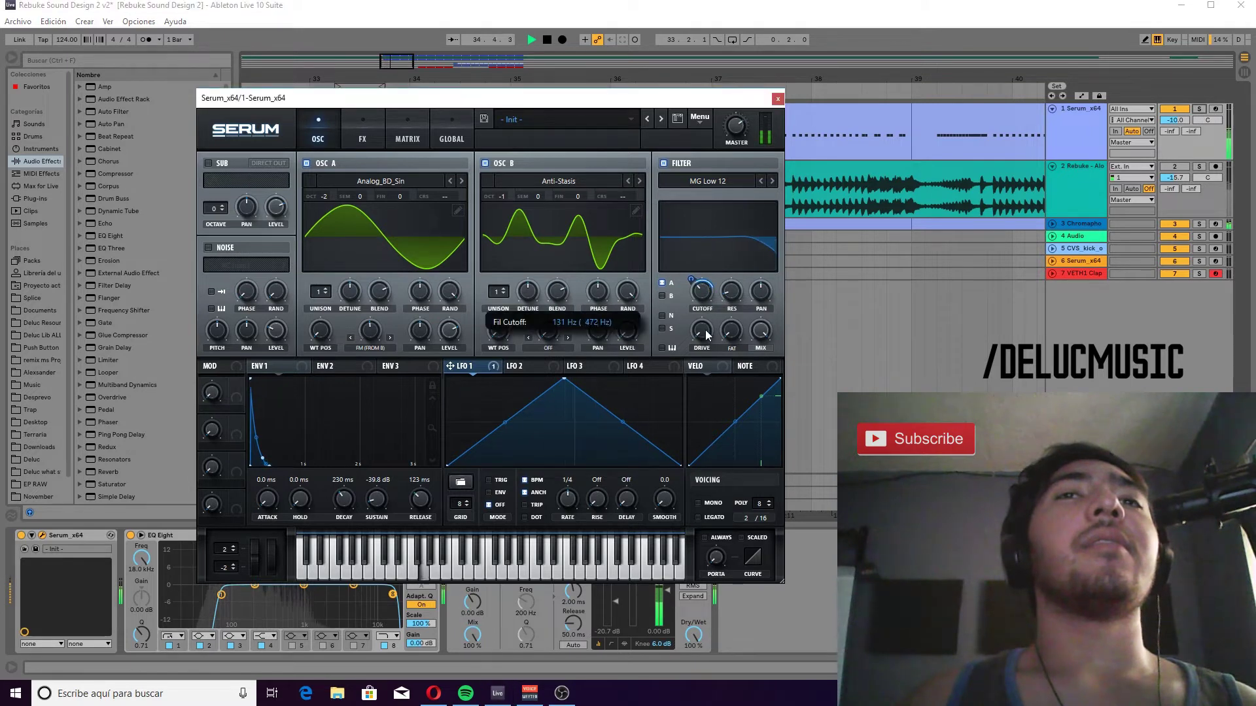
key(space)
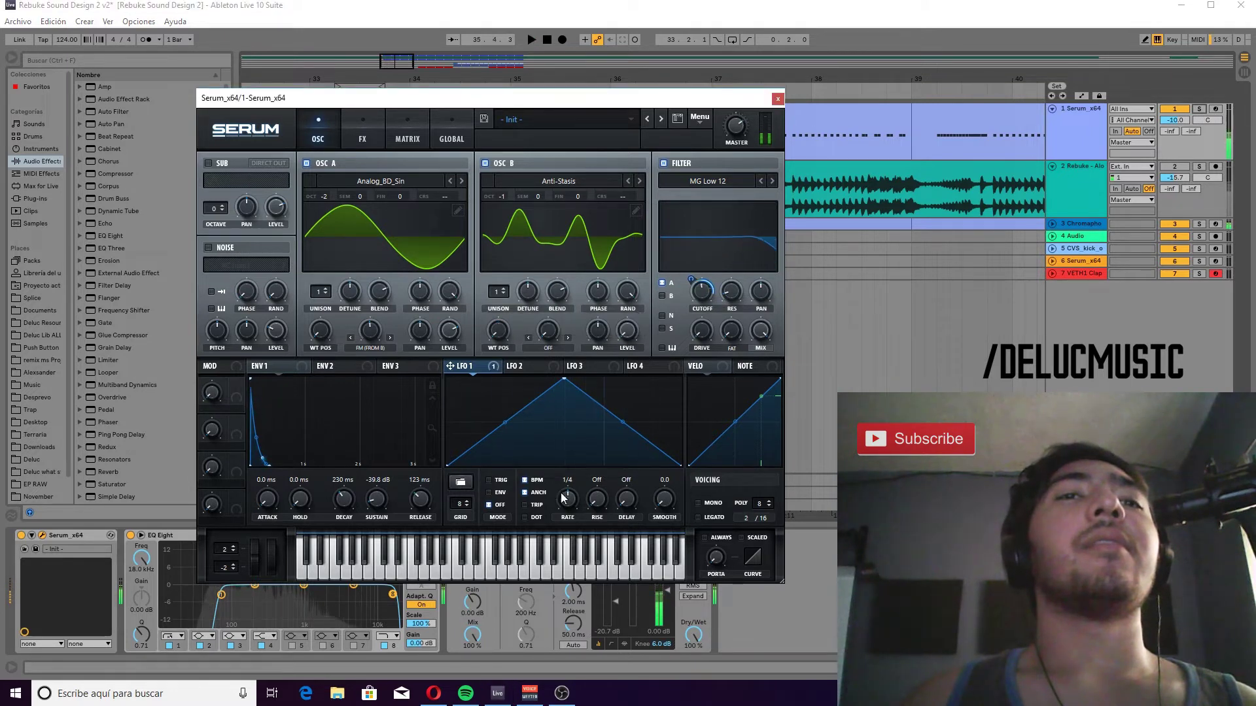
Move LFO 1's peak close to the start of its cycle and set its rate to 2 bar during playback.
key(space)
drag(565, 381, 476, 380)
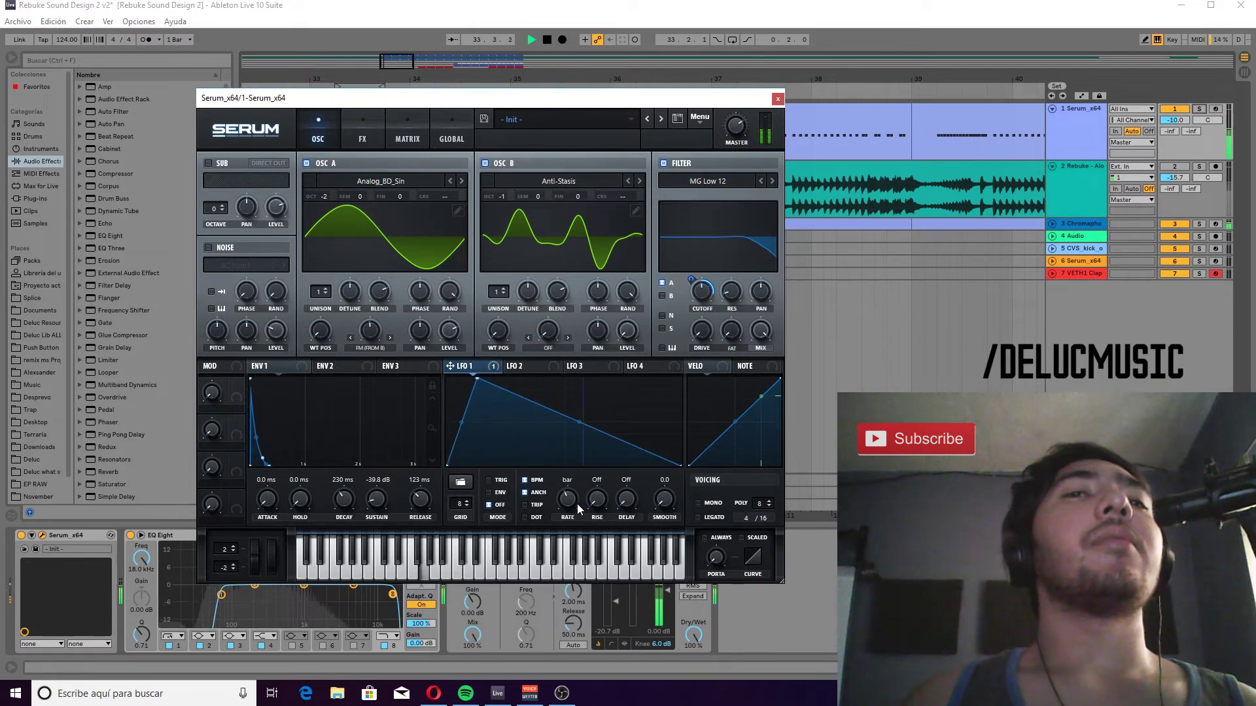
drag(576, 505, 567, 519)
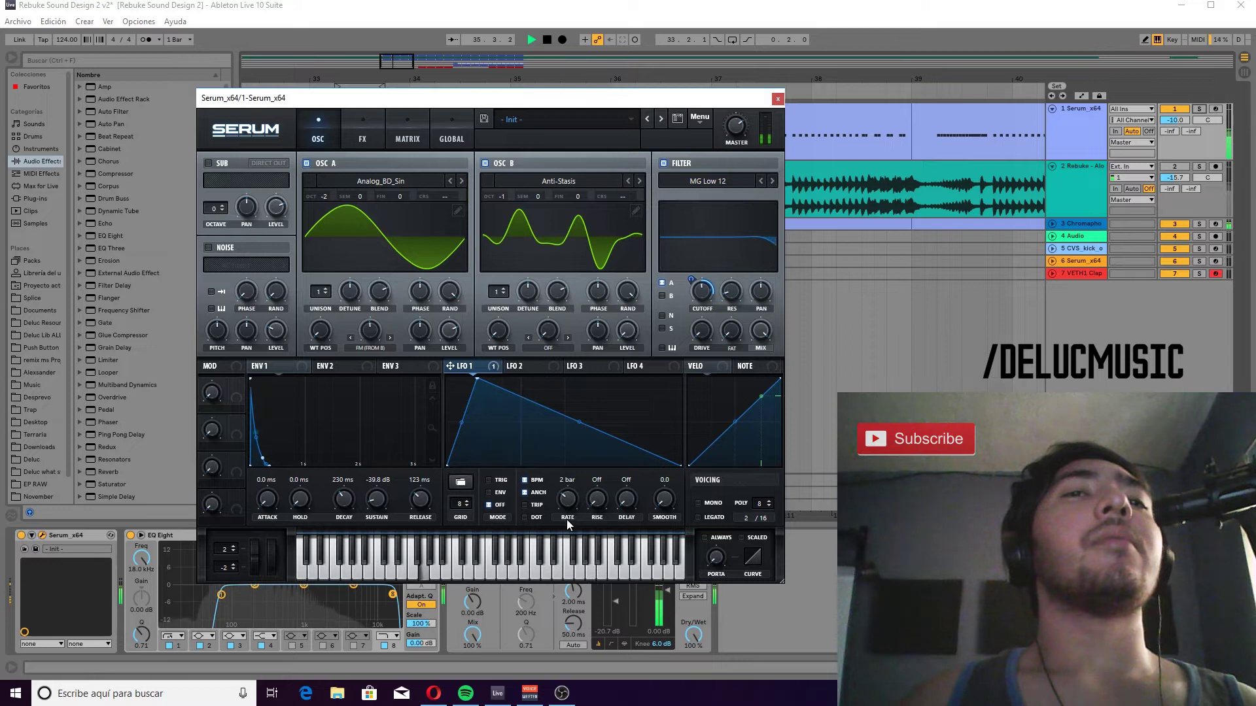
key(space)
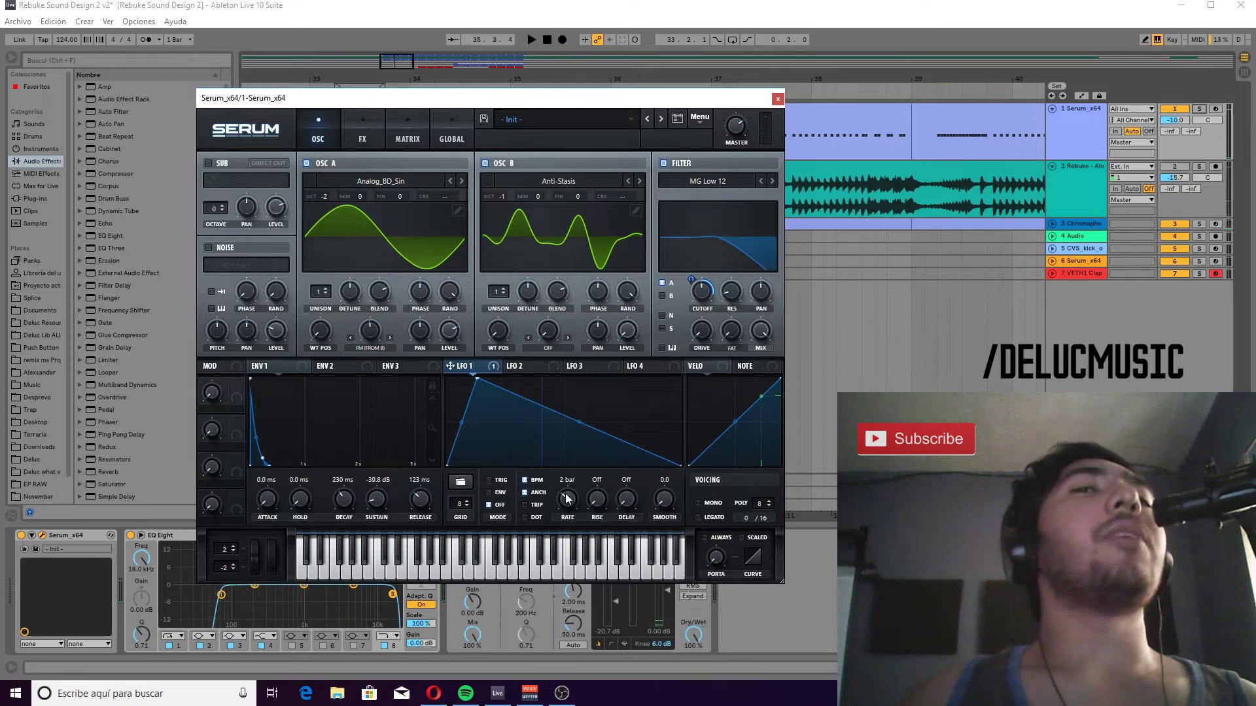
key(space)
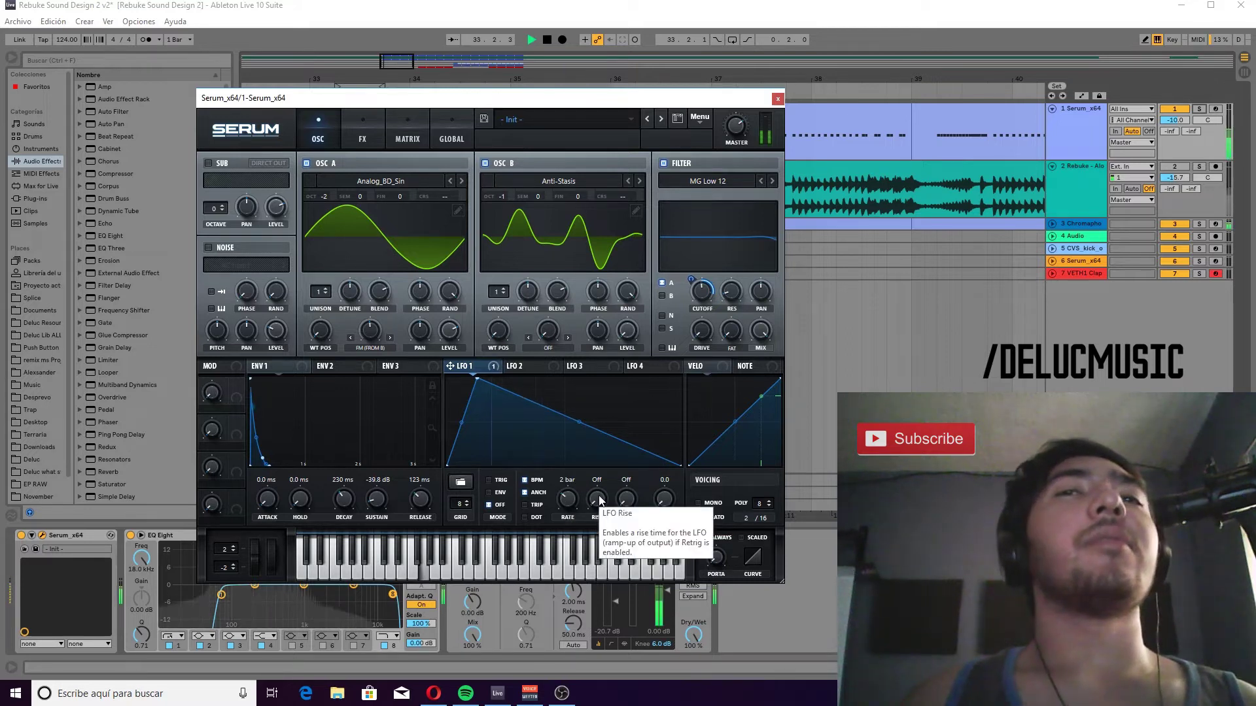
key(space)
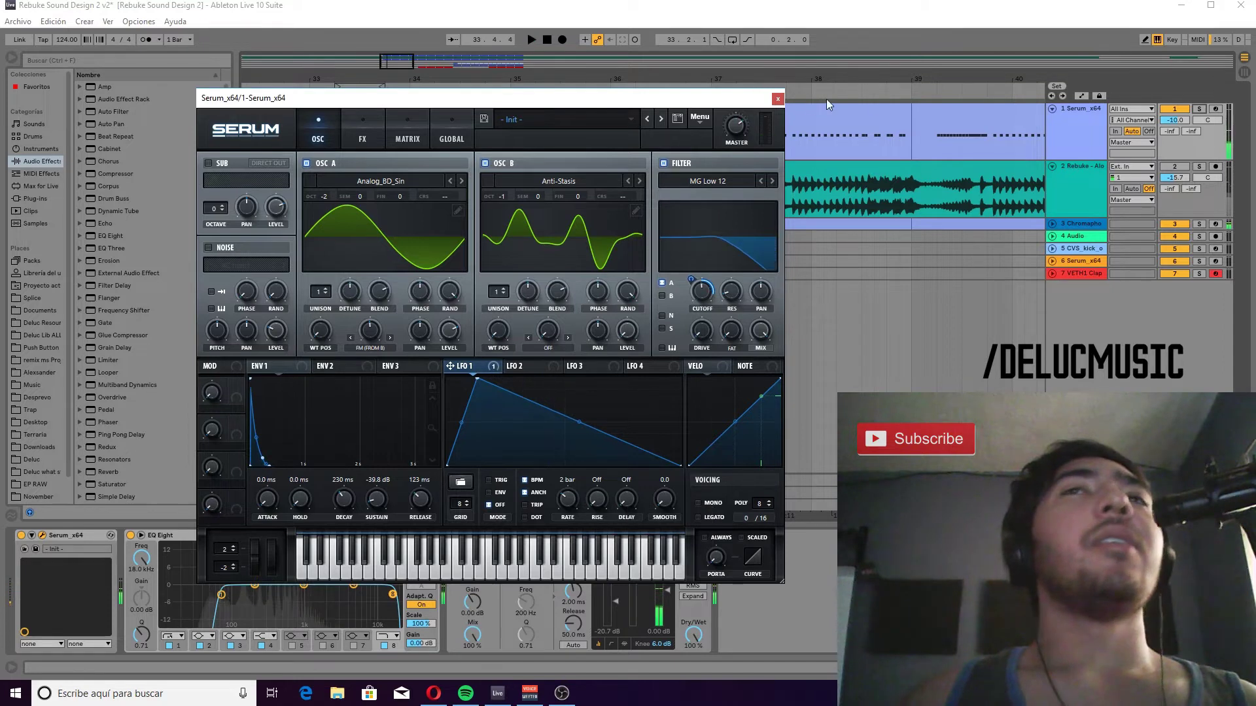
Close the Serum window and look at the Chromaphone track's first clip and its instrument window.
click(777, 99)
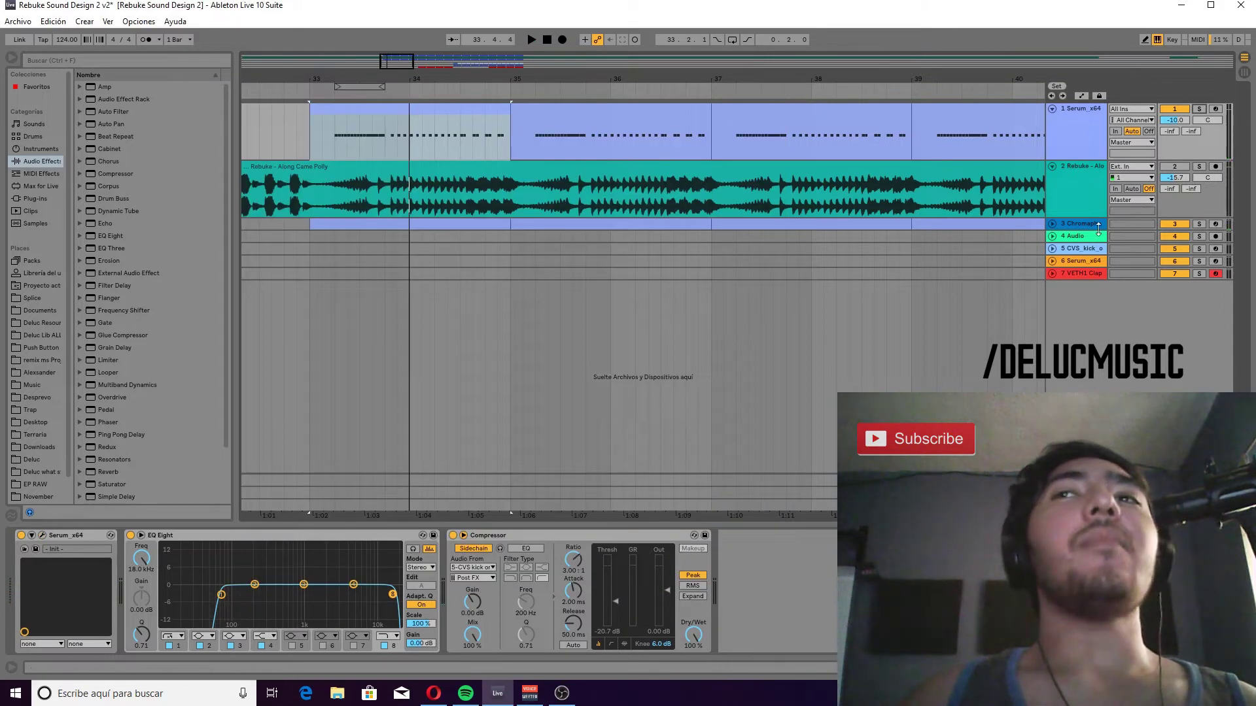
click(396, 224)
click(407, 109)
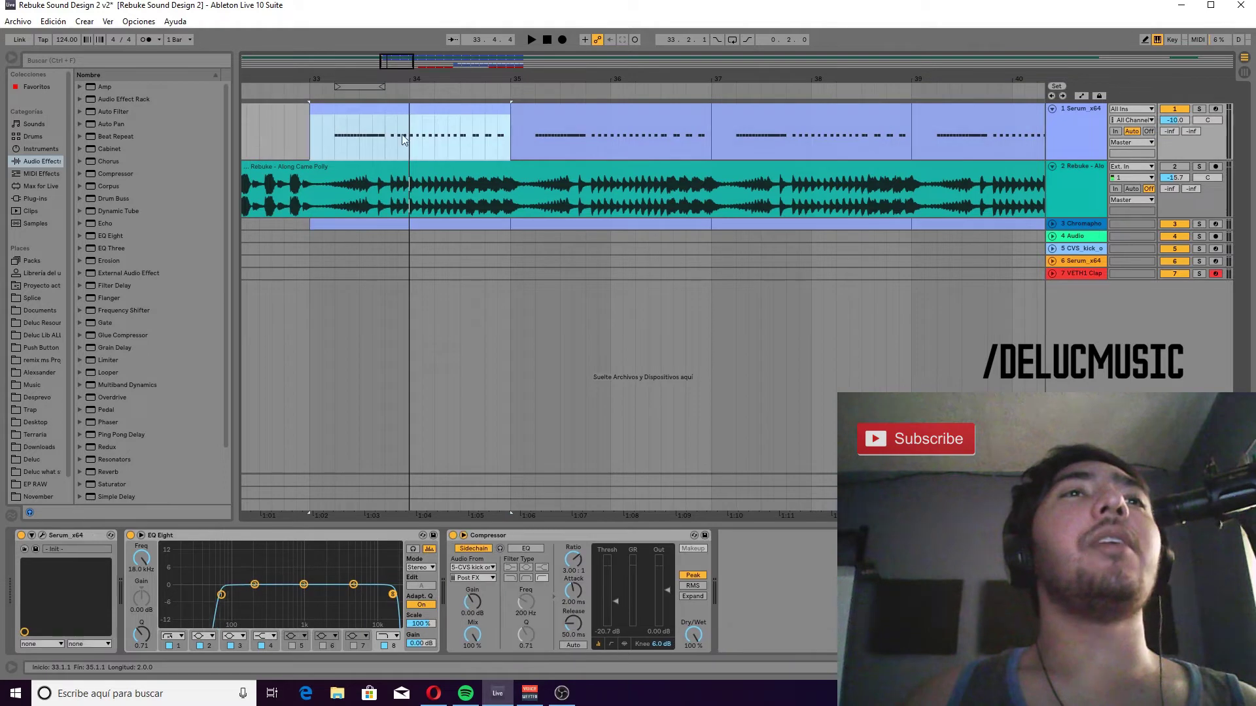
click(385, 223)
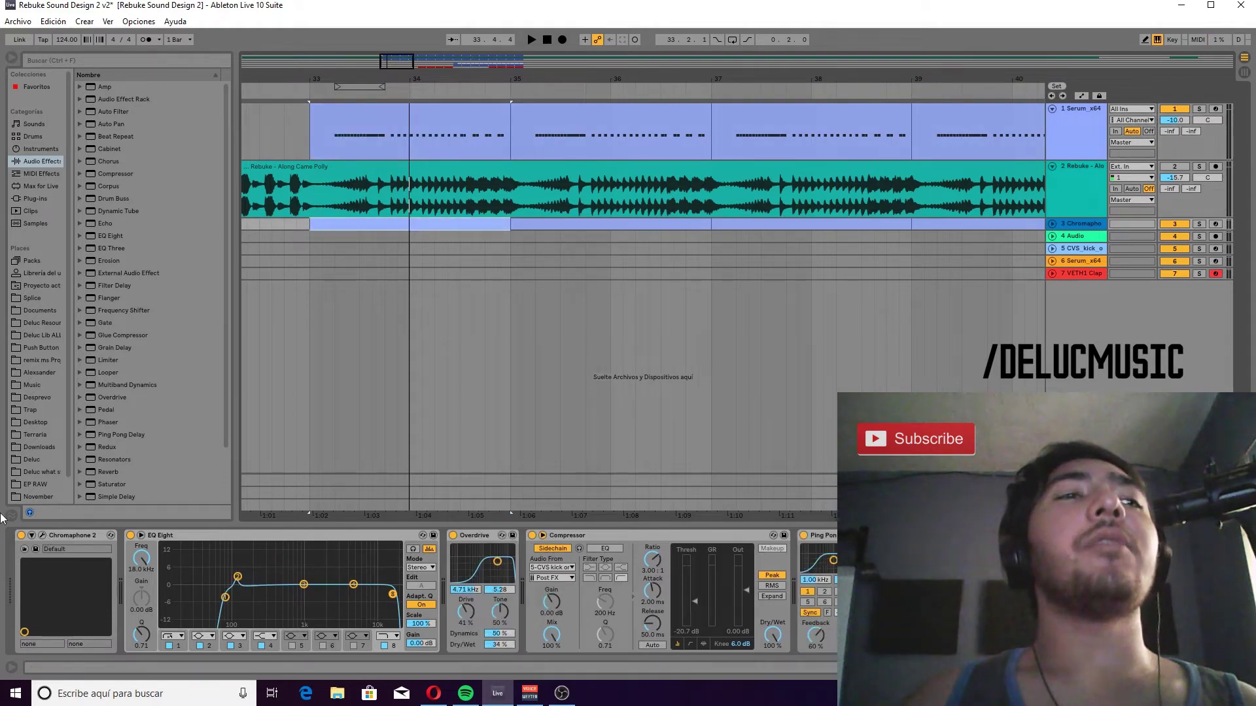
click(44, 535)
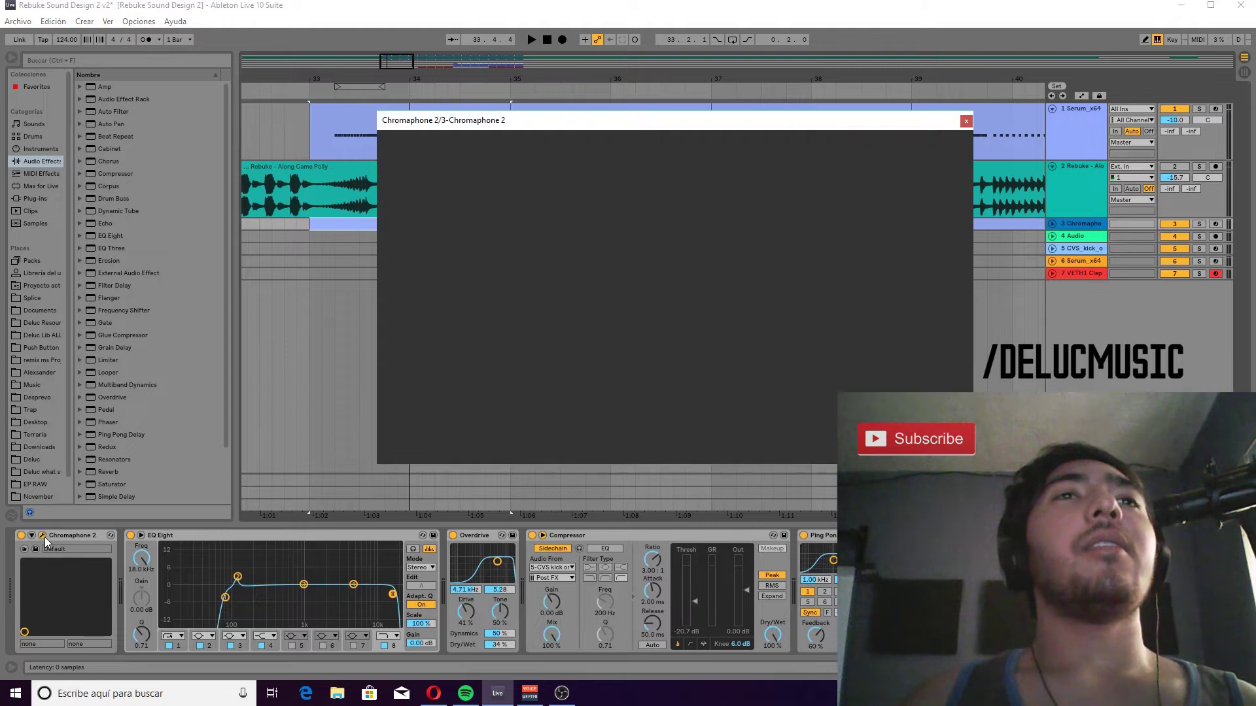
click(43, 536)
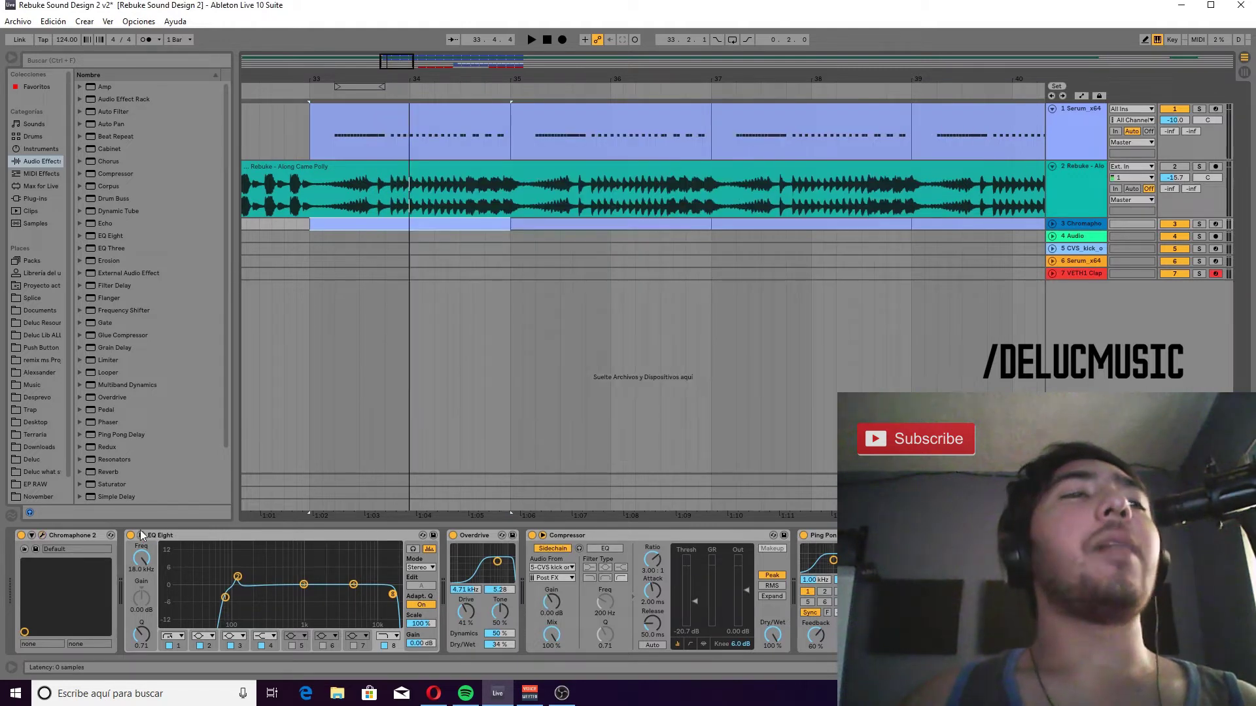
Try to load a fresh Chromaphone 2 plug-in over the track's existing instrument, and play the Chromaphone track soloed.
click(36, 198)
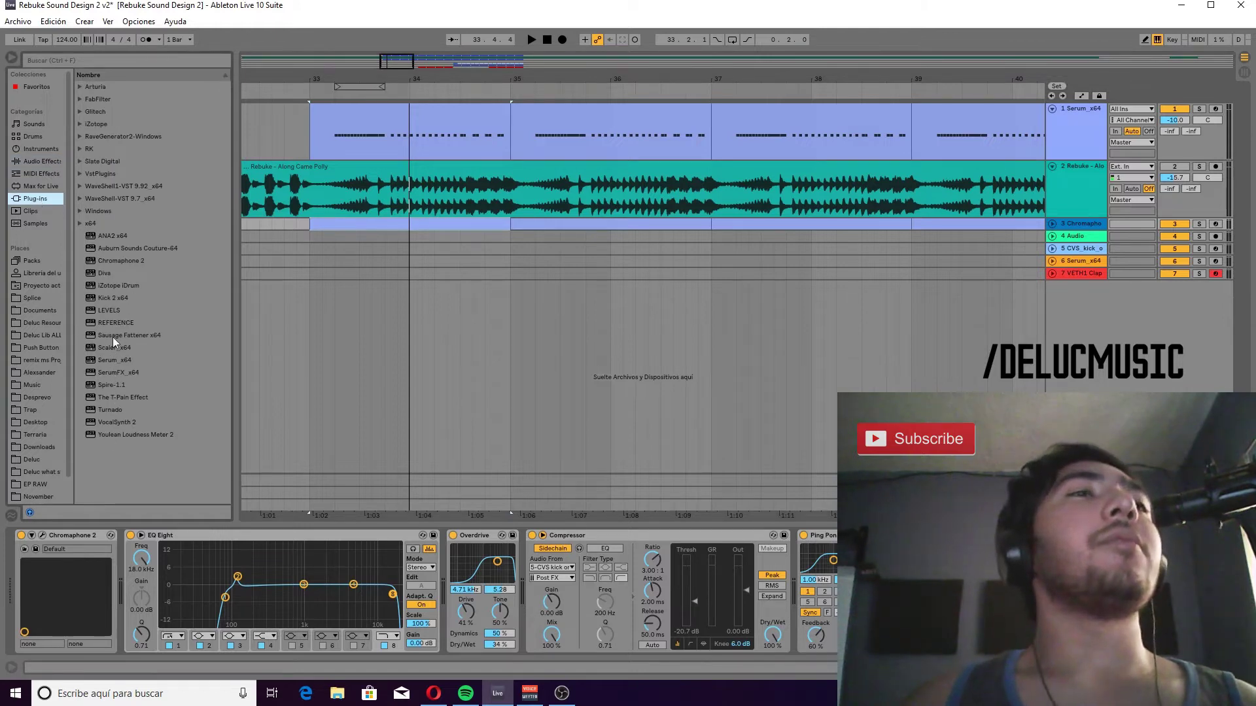
drag(118, 263, 104, 556)
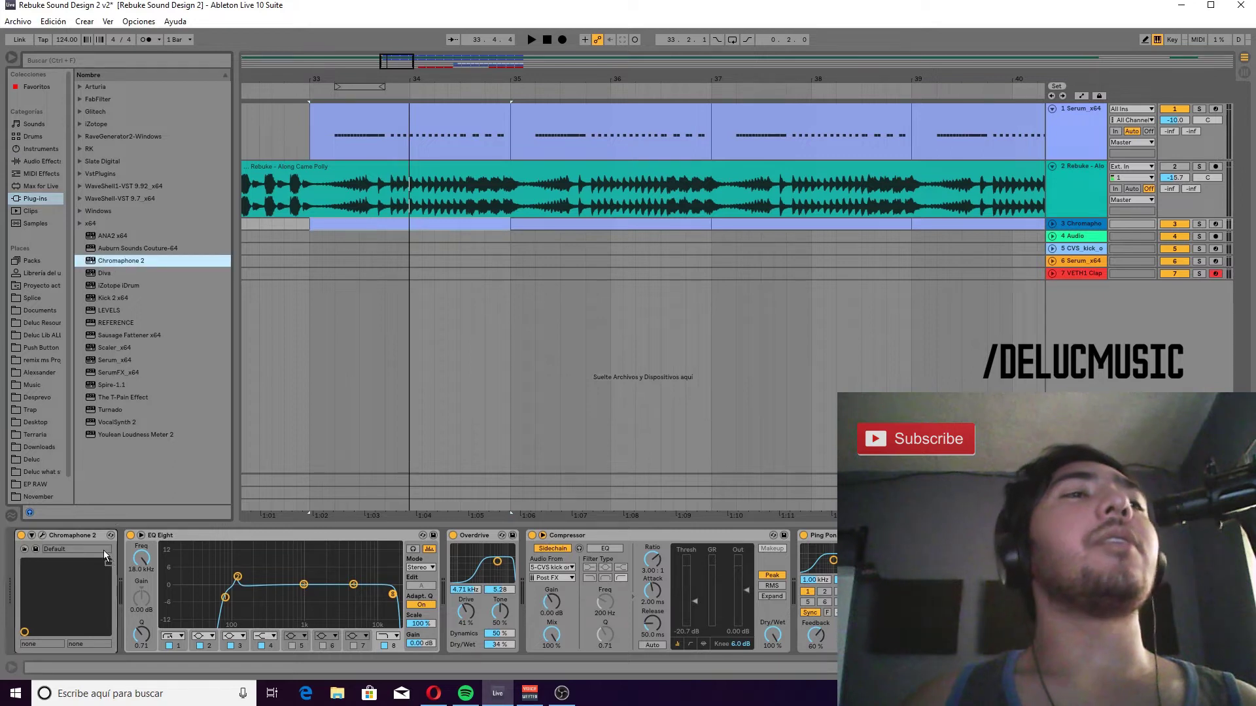
click(1199, 227)
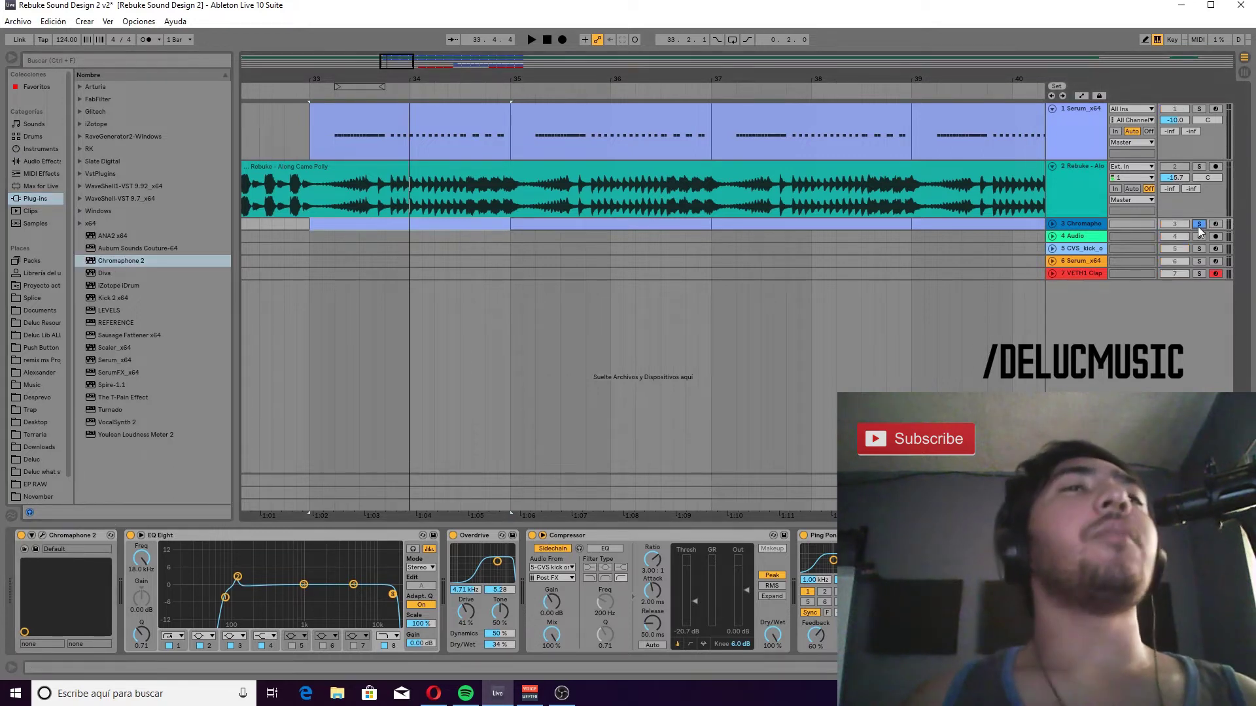
key(space)
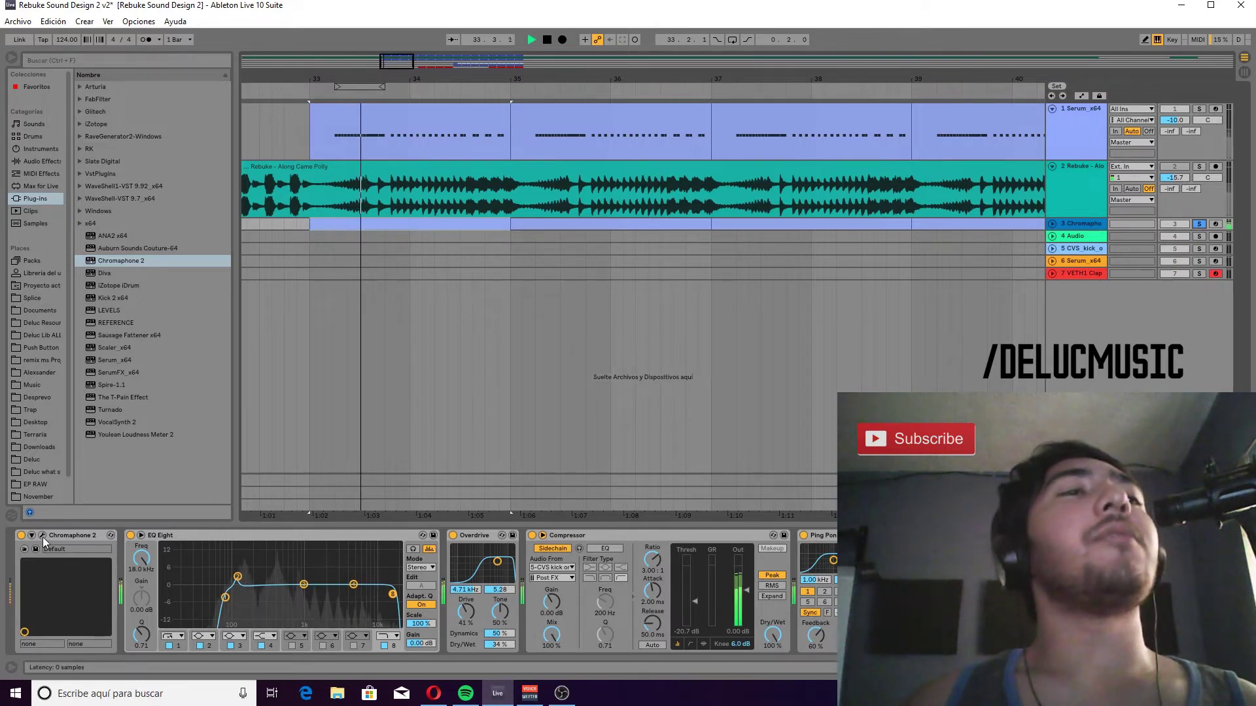
click(97, 262)
key(space)
Delete the track's Chromaphone 2 instrument and put a fresh Chromaphone 2 in its place, playing its default sound.
click(69, 536)
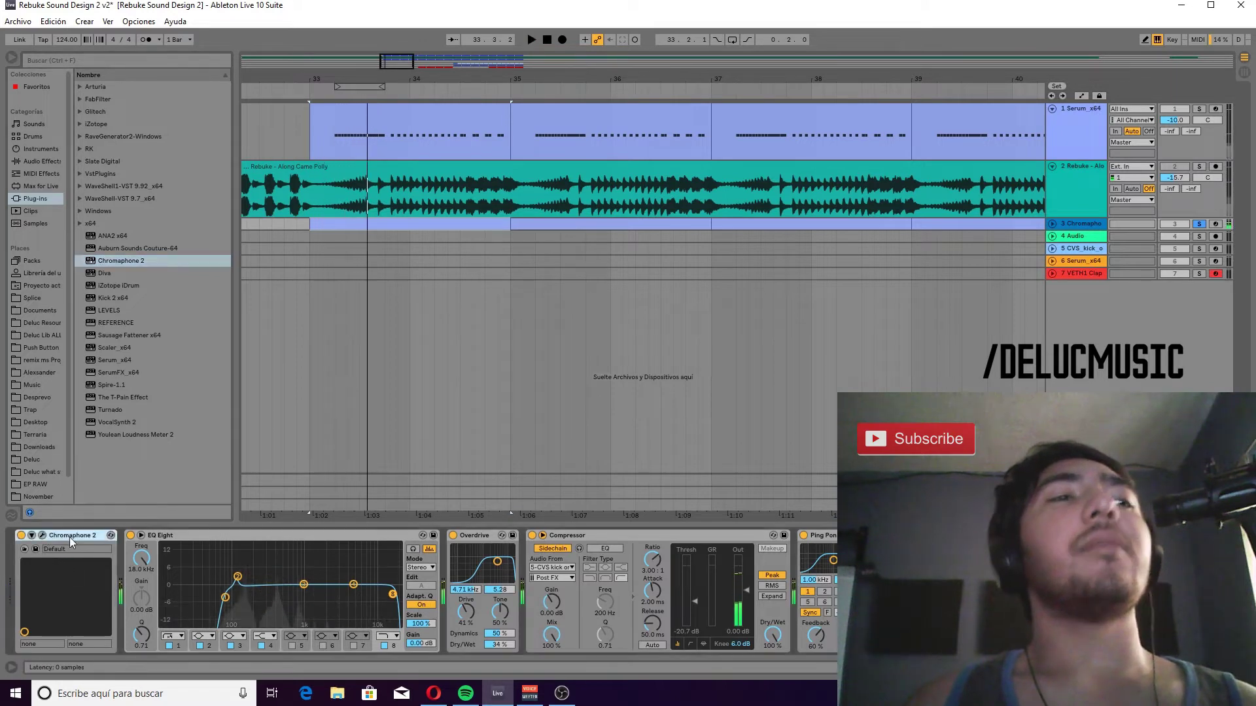
key(Delete)
drag(104, 261, 31, 615)
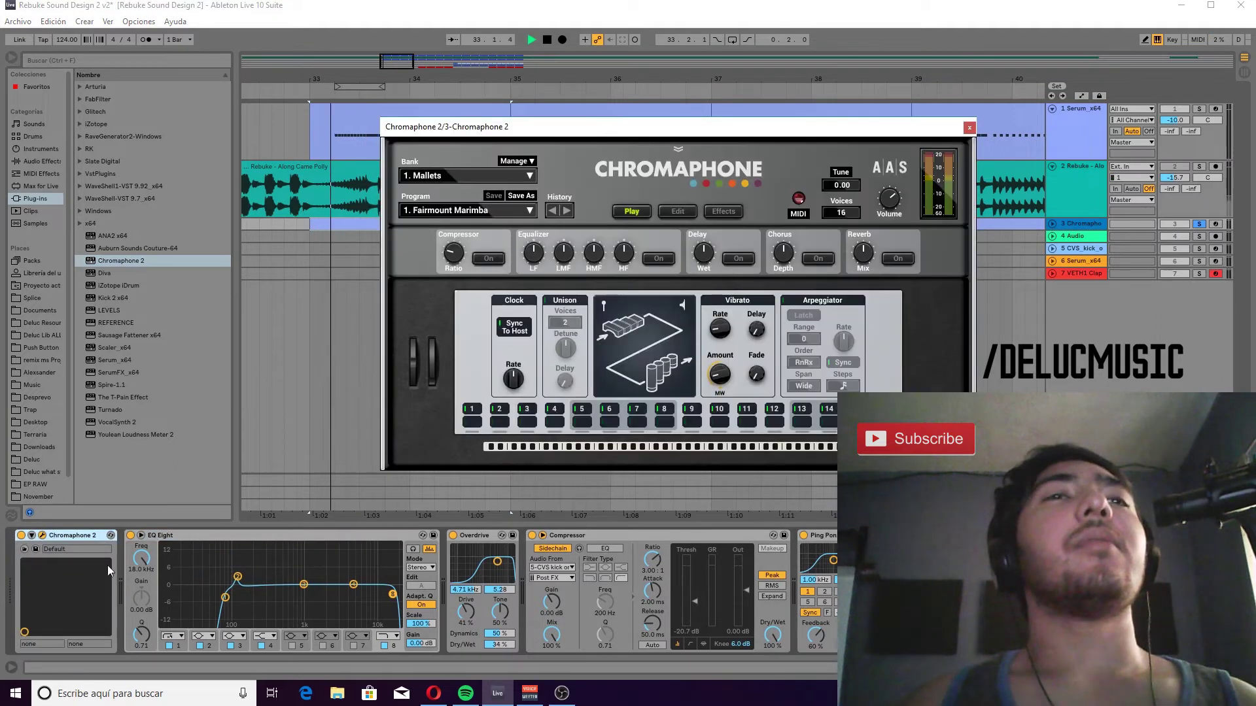
key(space)
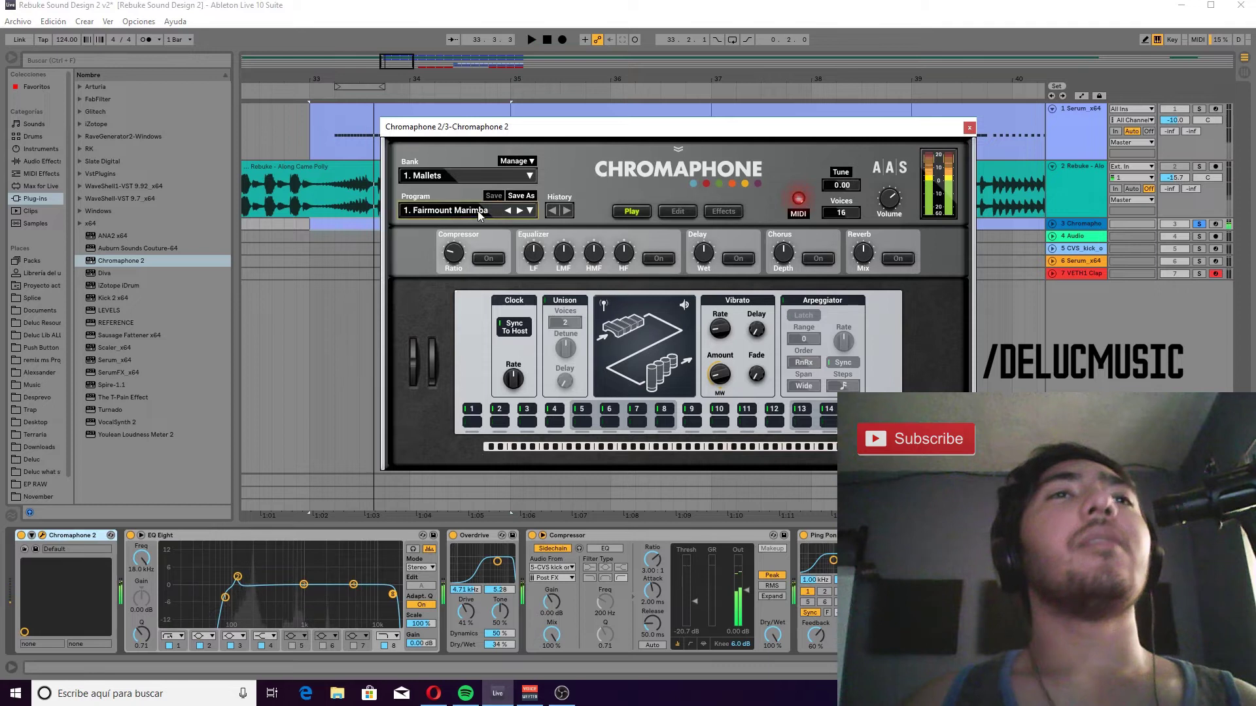
Choose Chromaphone 2's Percussions bank and step through its programs to Bongo High while the track plays soloed.
click(501, 210)
click(610, 171)
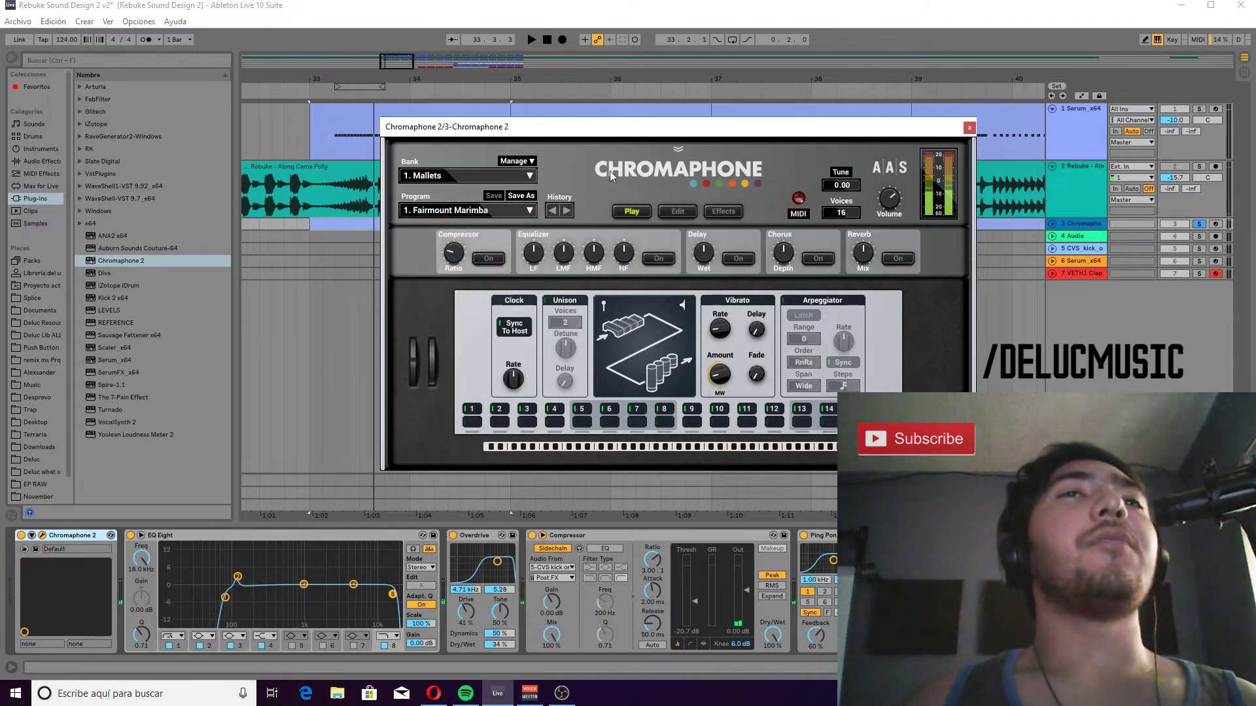
click(469, 175)
click(443, 177)
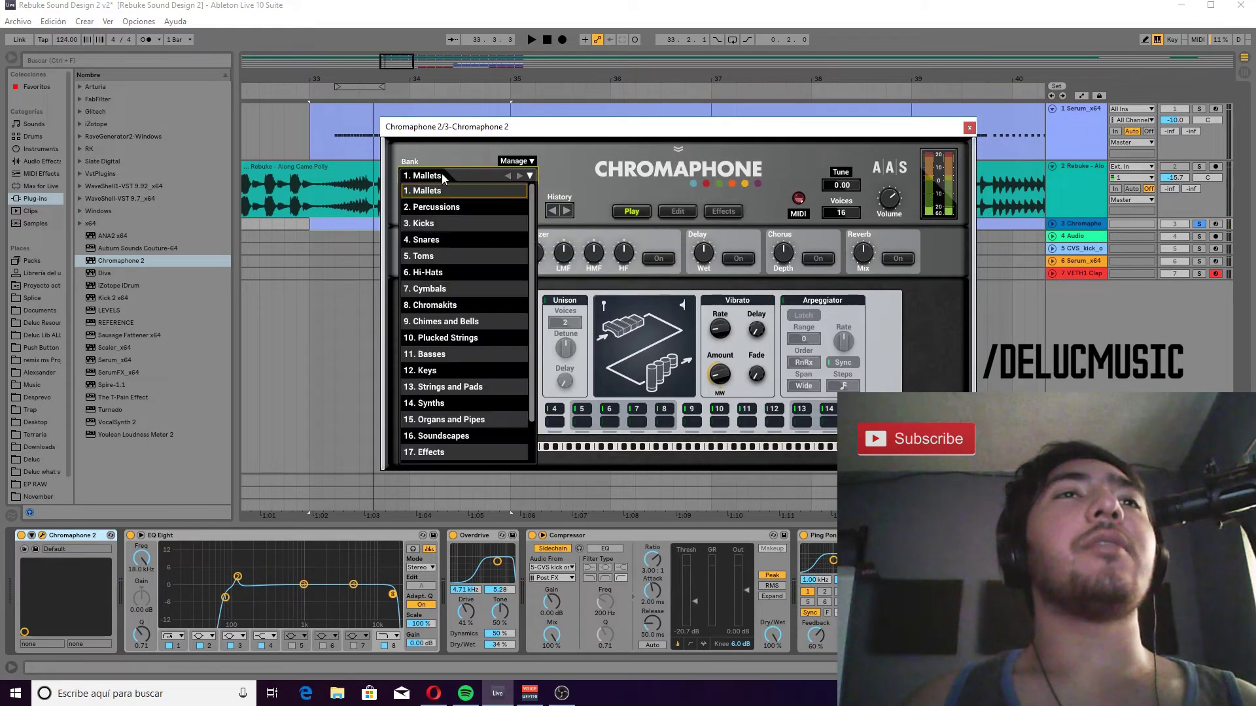
click(454, 208)
key(space)
click(521, 212)
click(521, 212)
click(520, 212)
click(521, 212)
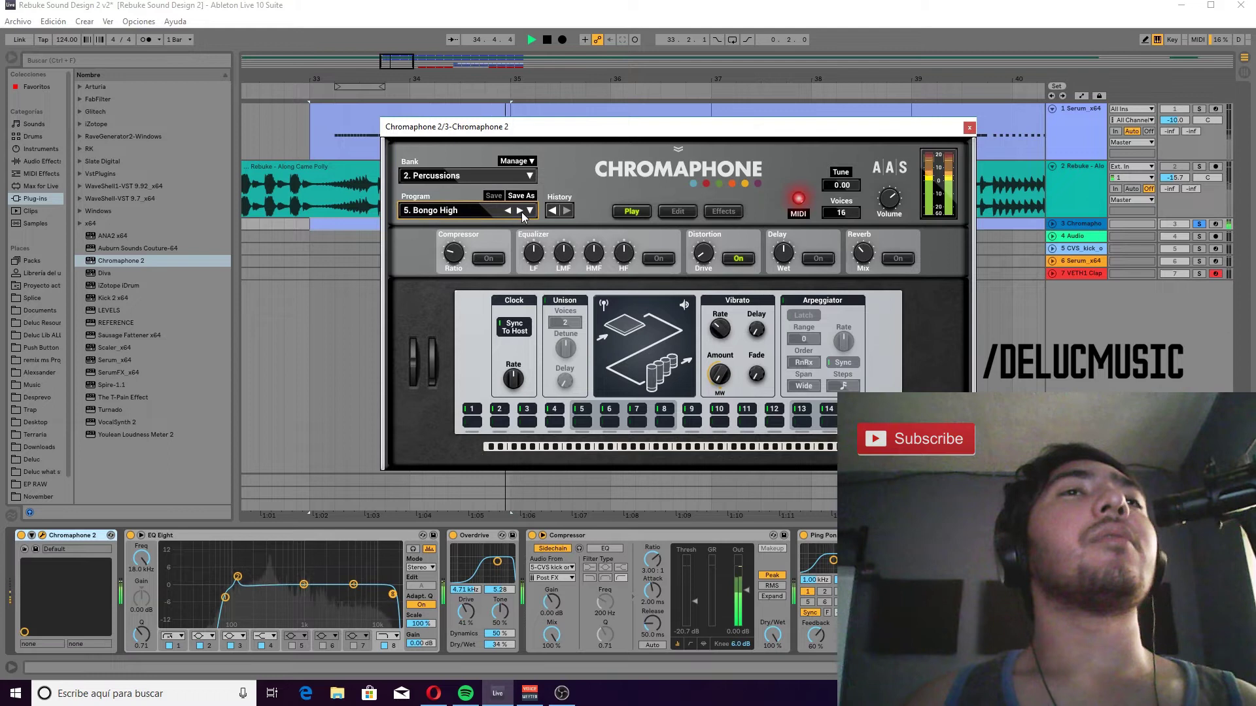
key(space)
Unsolo the Chromaphone track, close its instrument window, and play it together with the Serum track.
click(1199, 224)
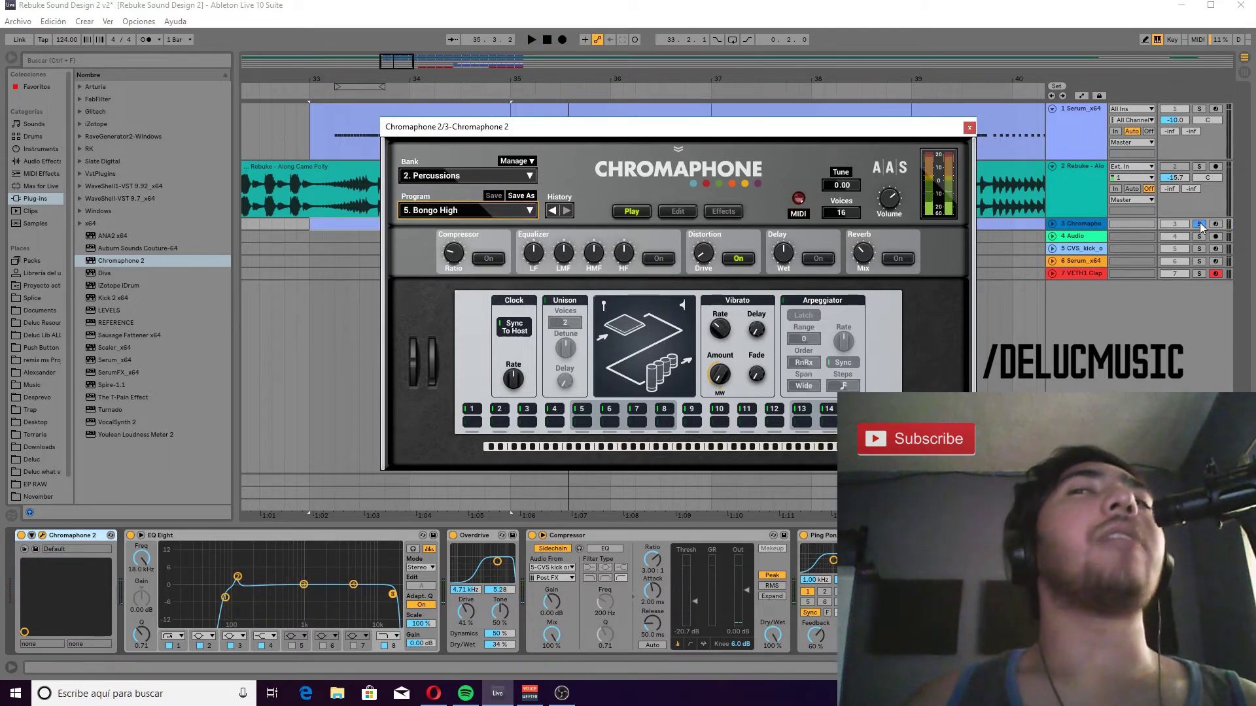
click(1199, 225)
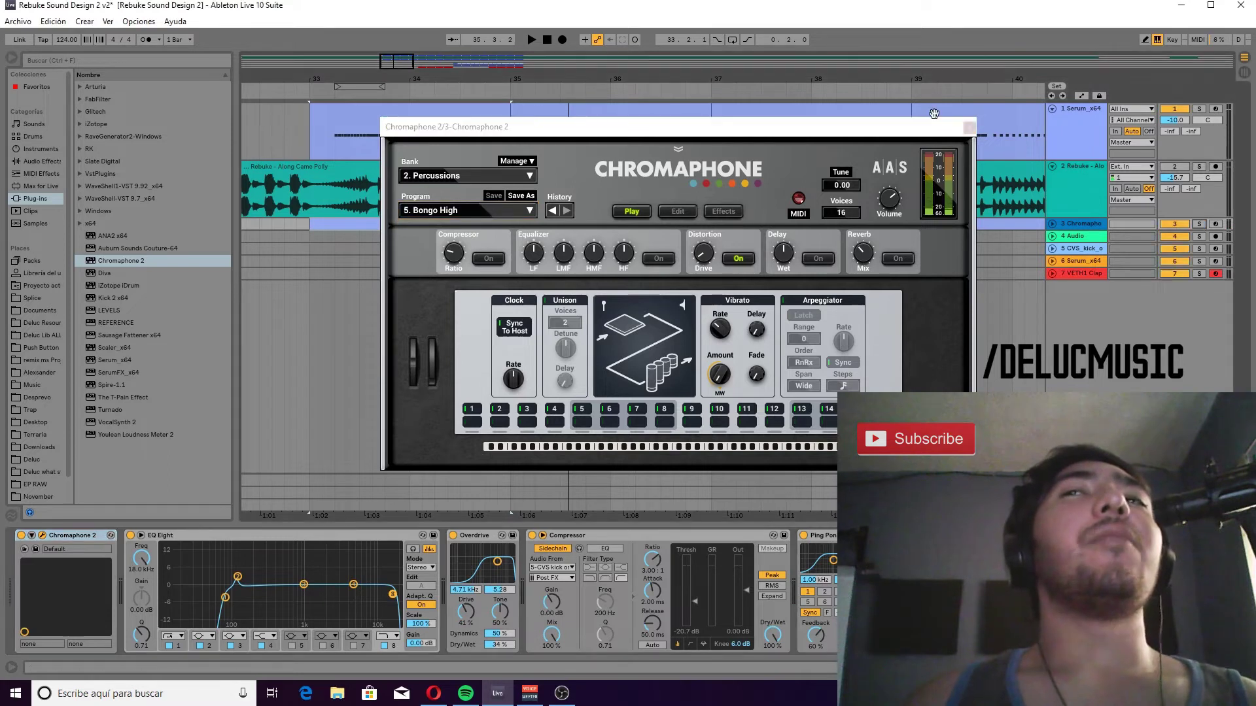
click(970, 128)
key(space)
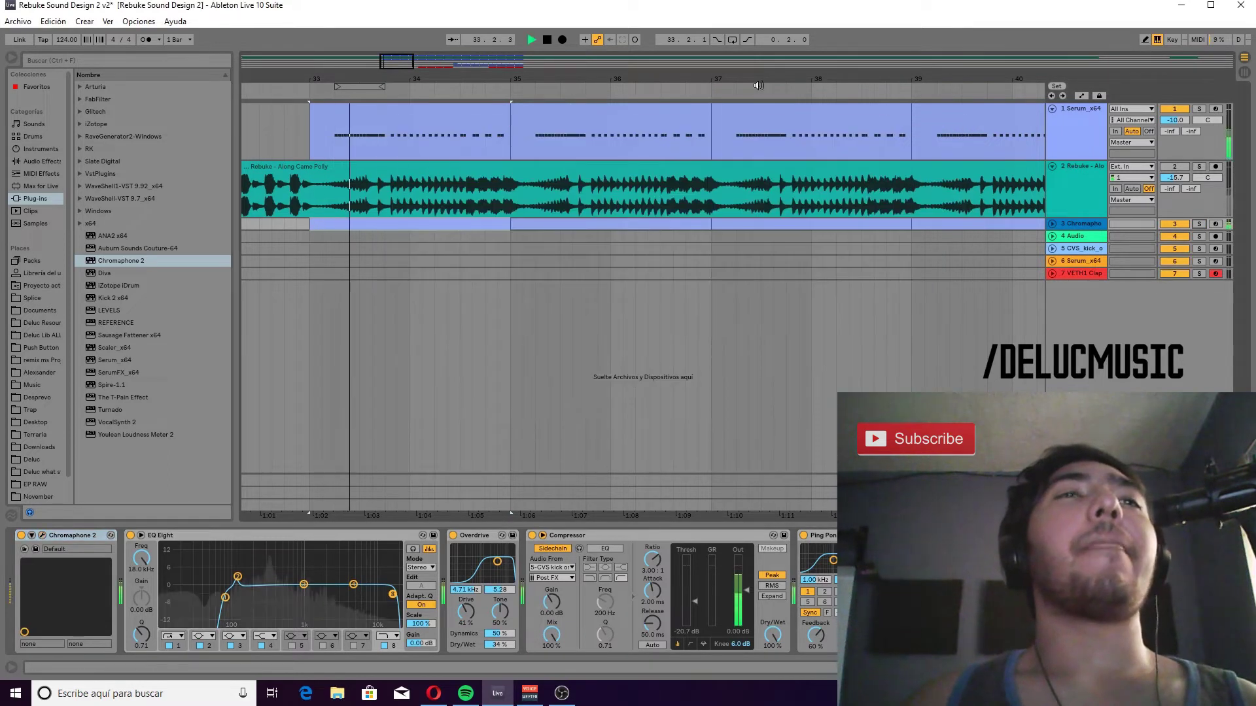
drag(702, 84, 545, 77)
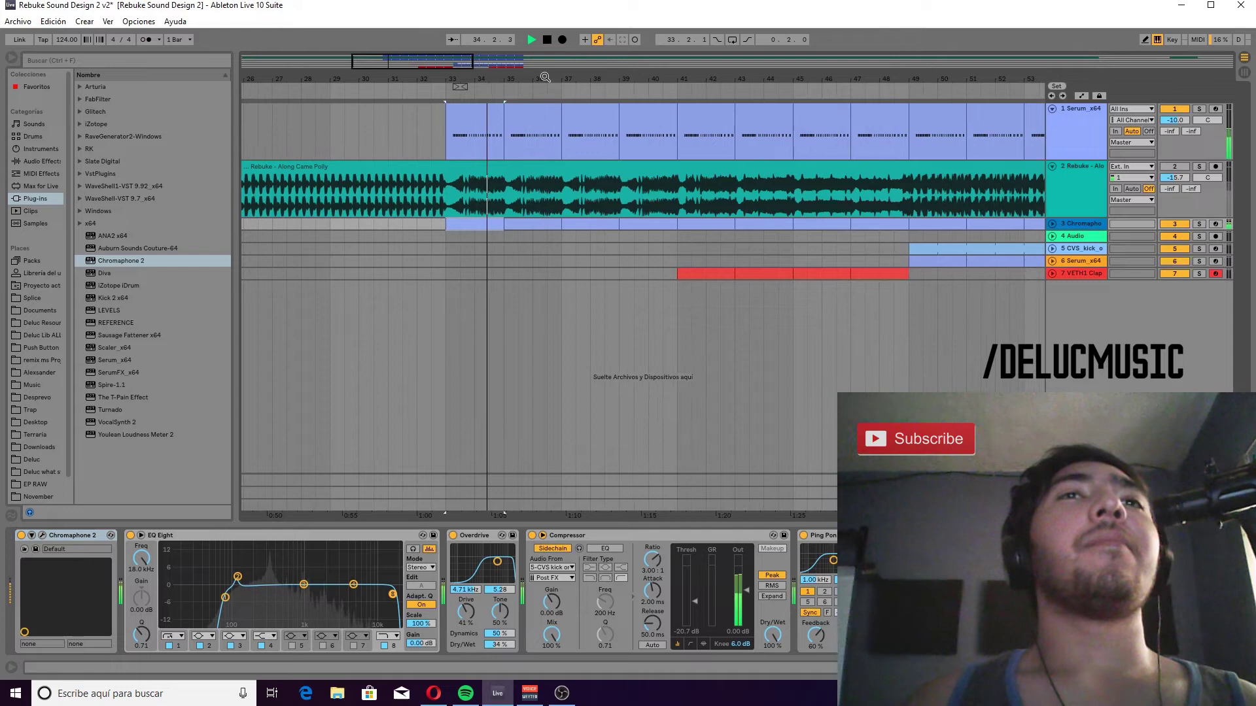
key(space)
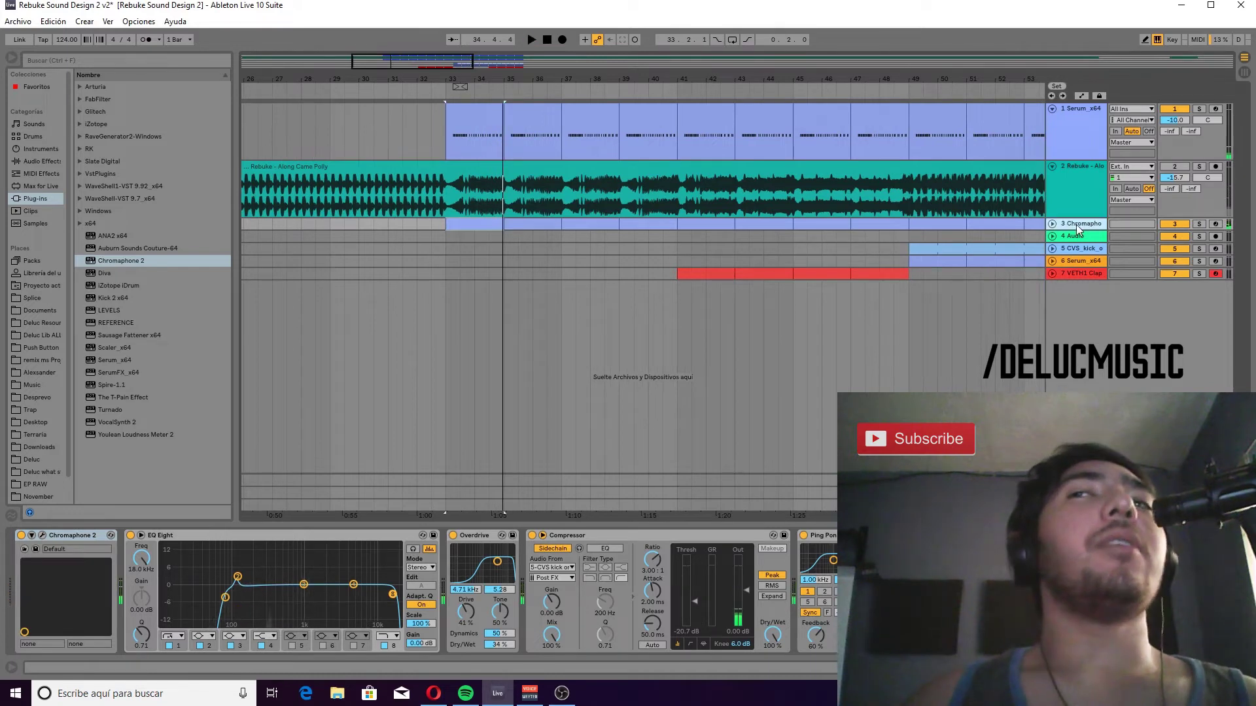
Bypass the EQ Eight, Overdrive, Compressor and Ping Pong Delay on the Chromaphone track.
click(130, 535)
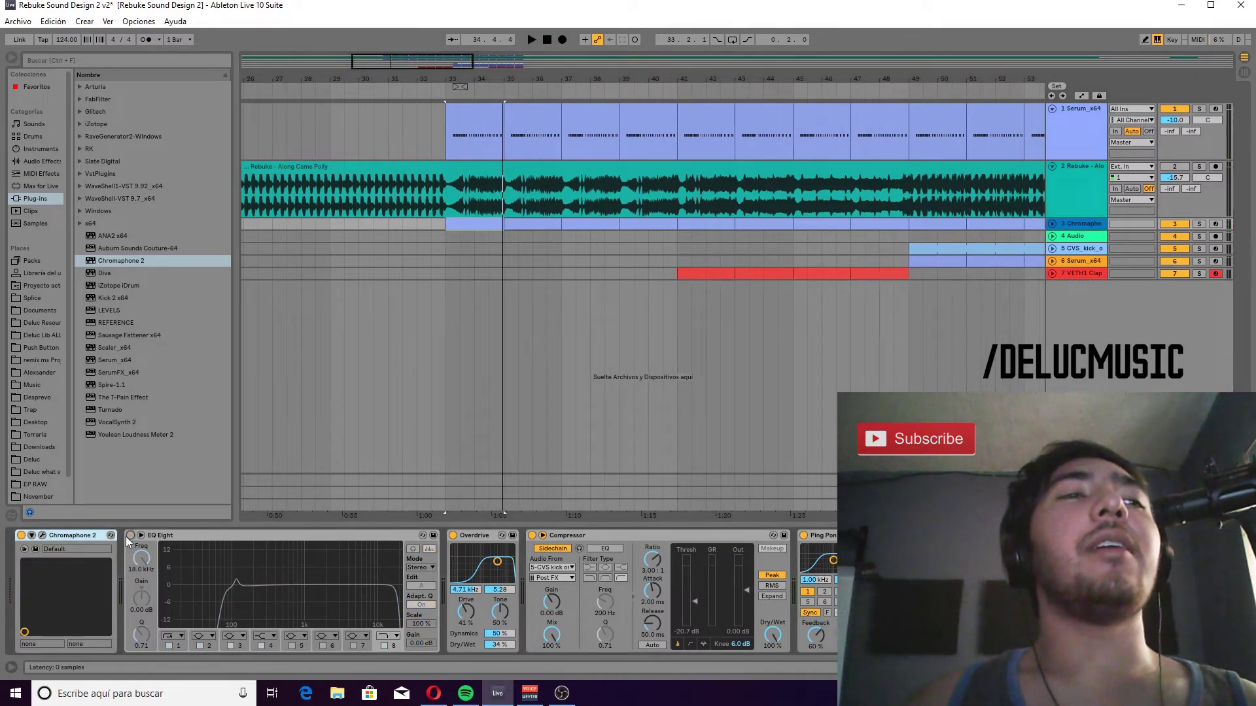
click(452, 535)
click(532, 535)
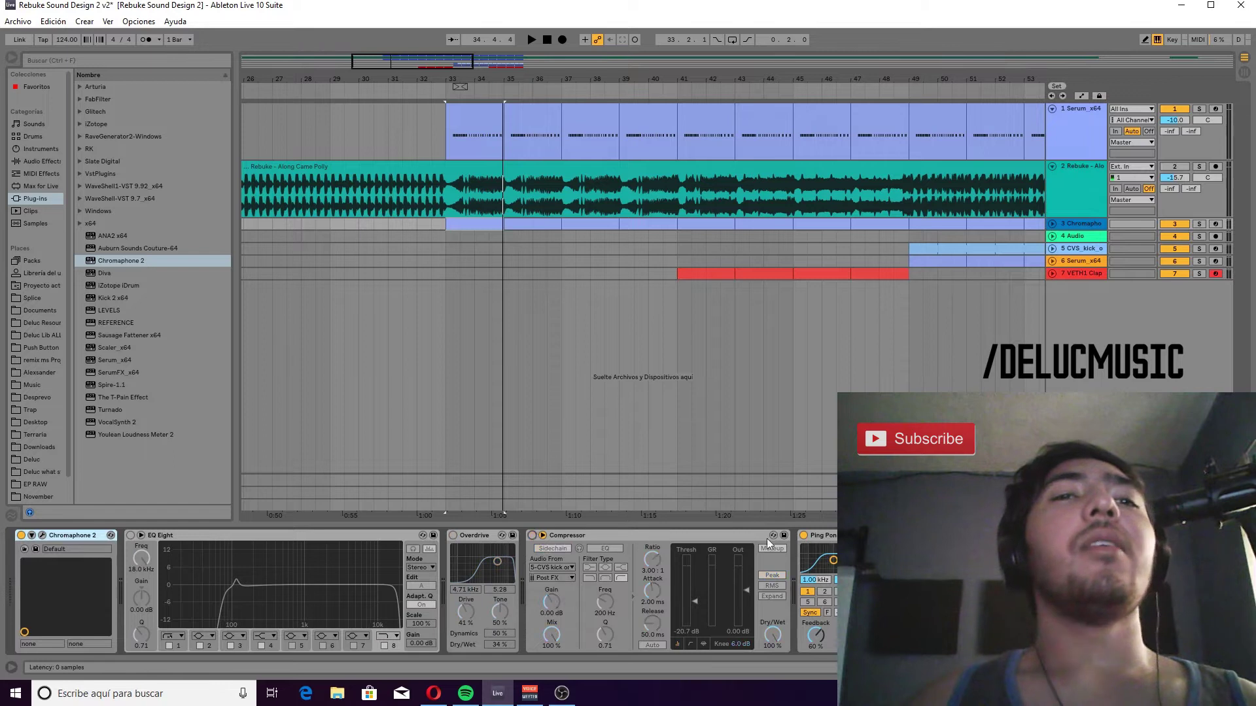
click(803, 535)
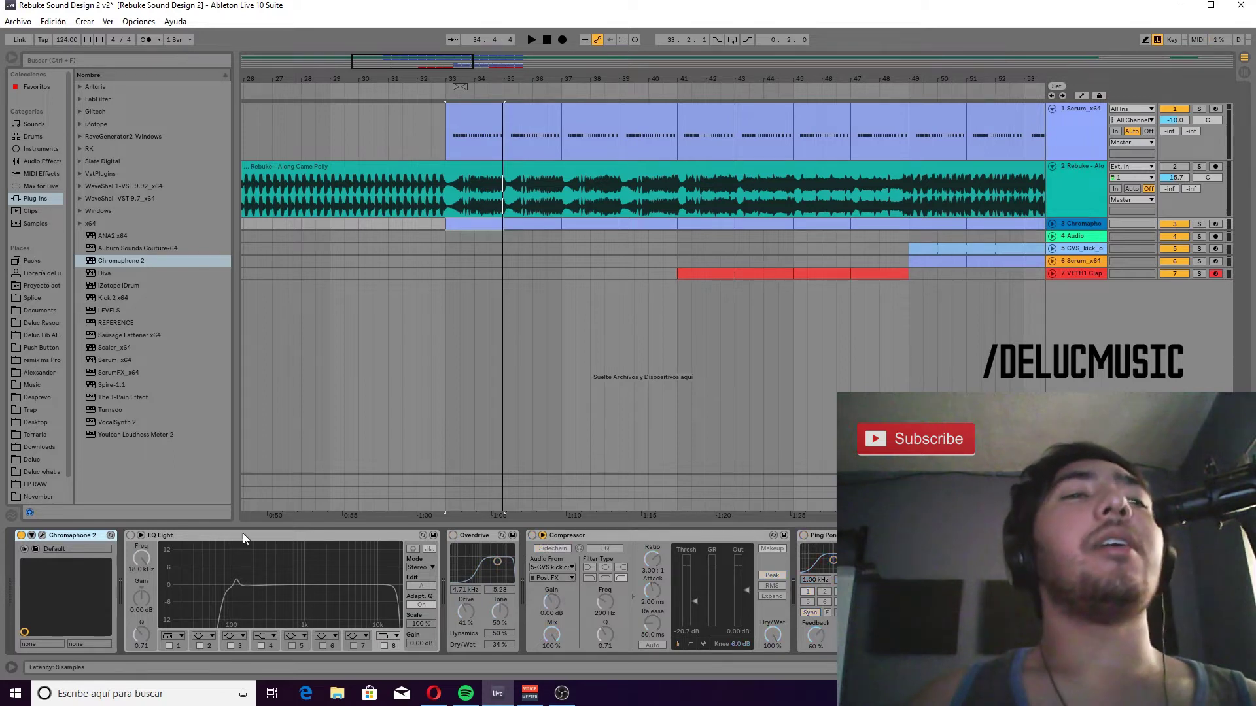
Re-enable EQ Eight and move its low-cut point slightly lower in frequency during playback, selecting the second band.
click(130, 536)
key(space)
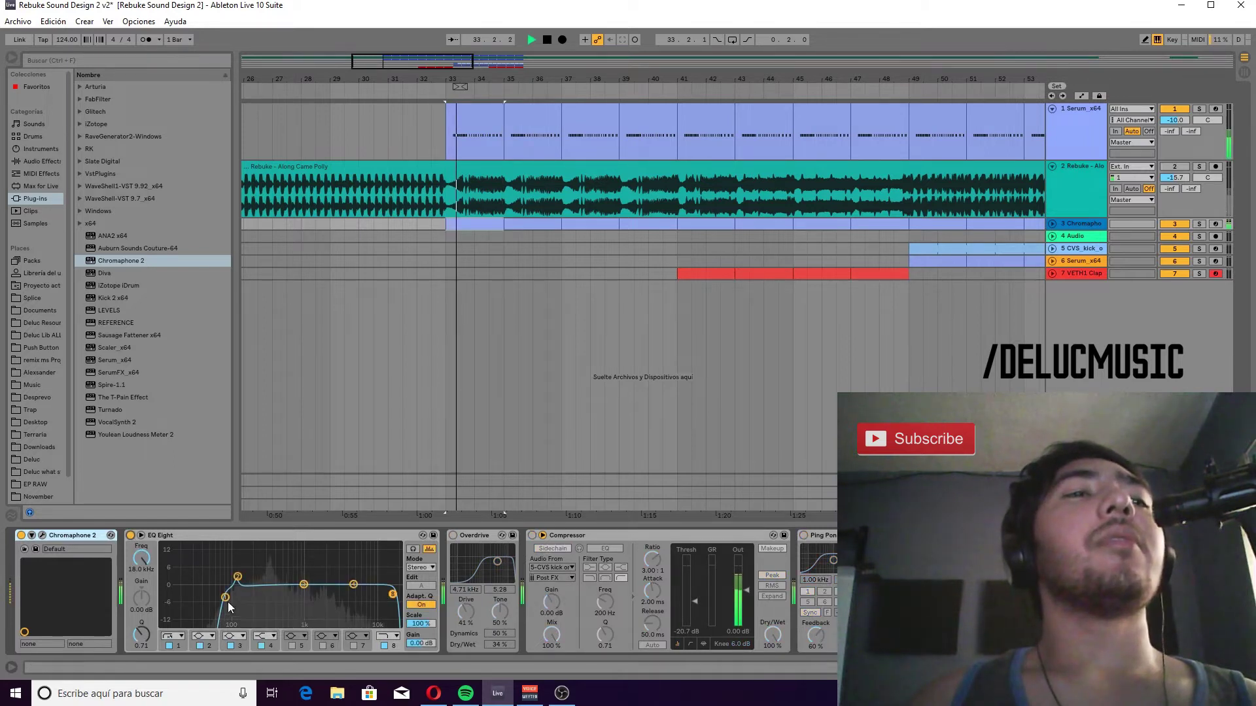
drag(226, 598, 223, 601)
click(210, 646)
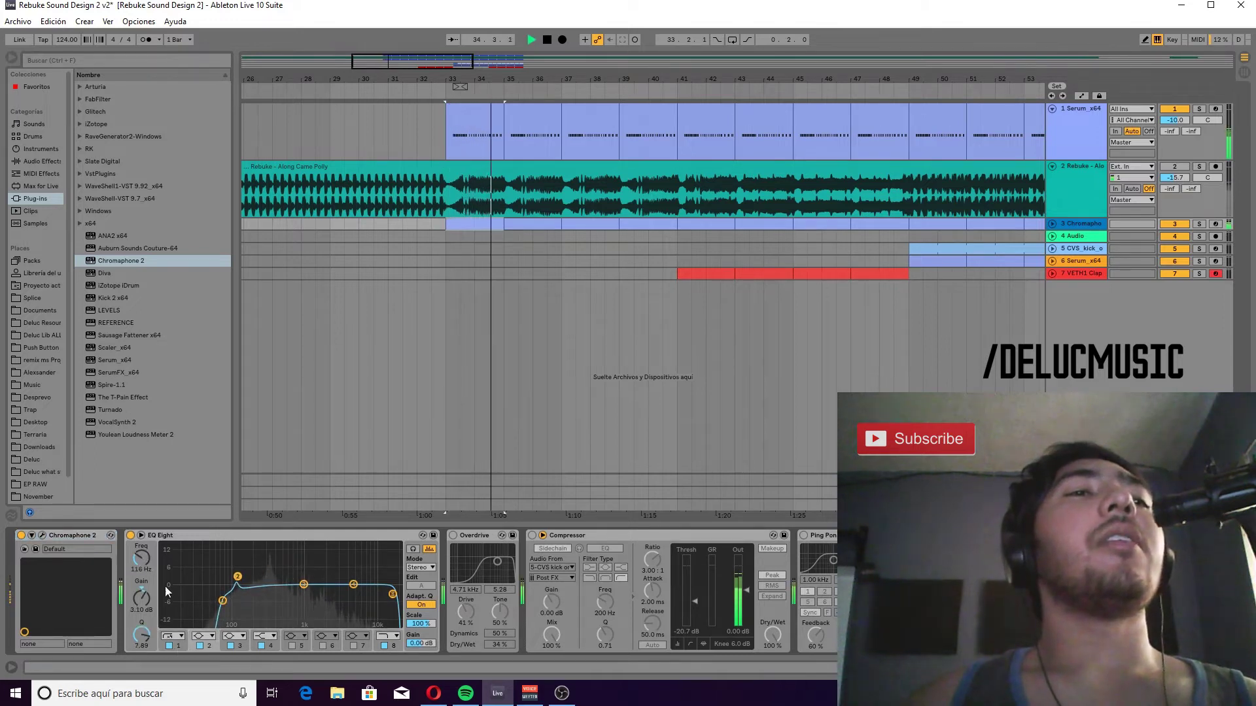
key(space)
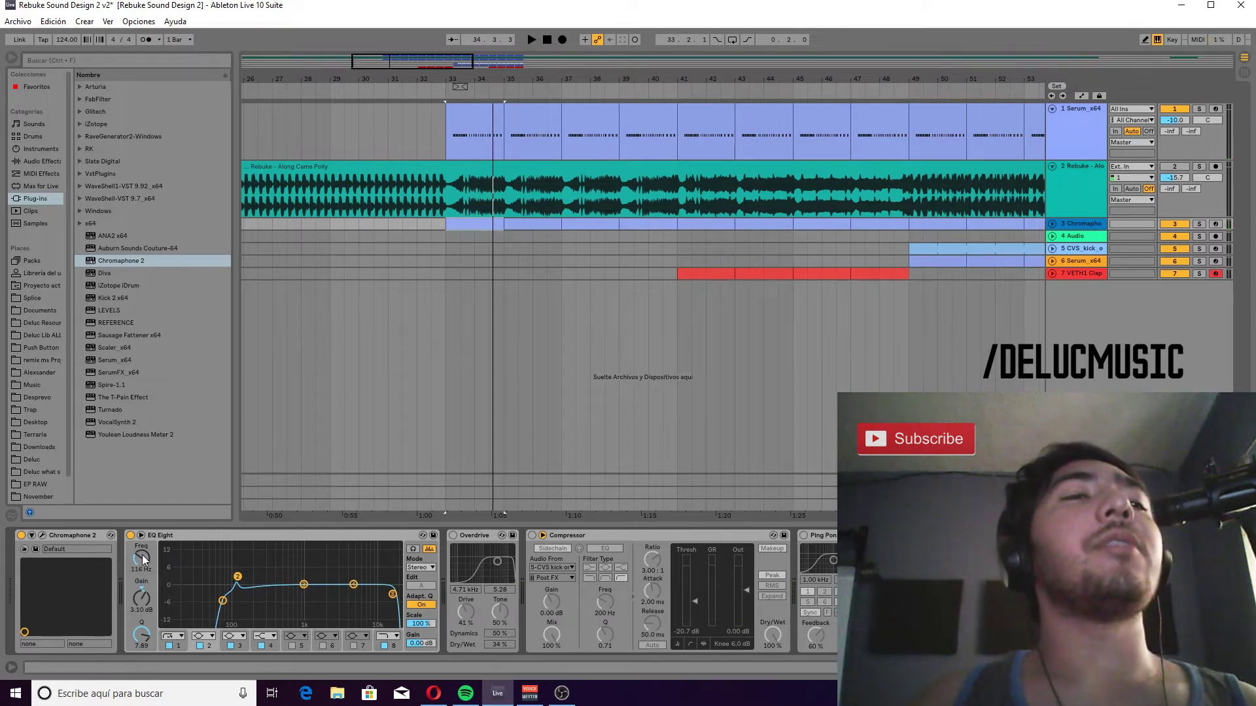
Re-enable Overdrive and raise its filter frequency to 10.8 kHz while playing the lead.
click(453, 535)
key(space)
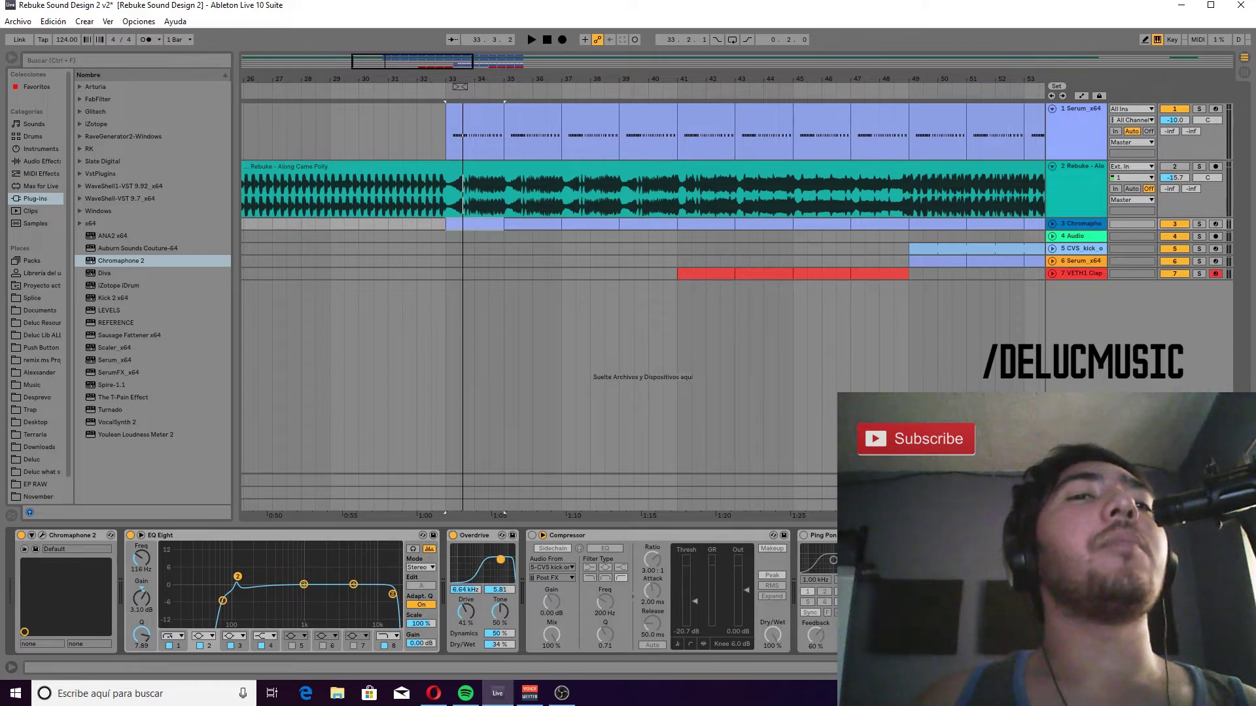
drag(500, 561, 505, 561)
key(space)
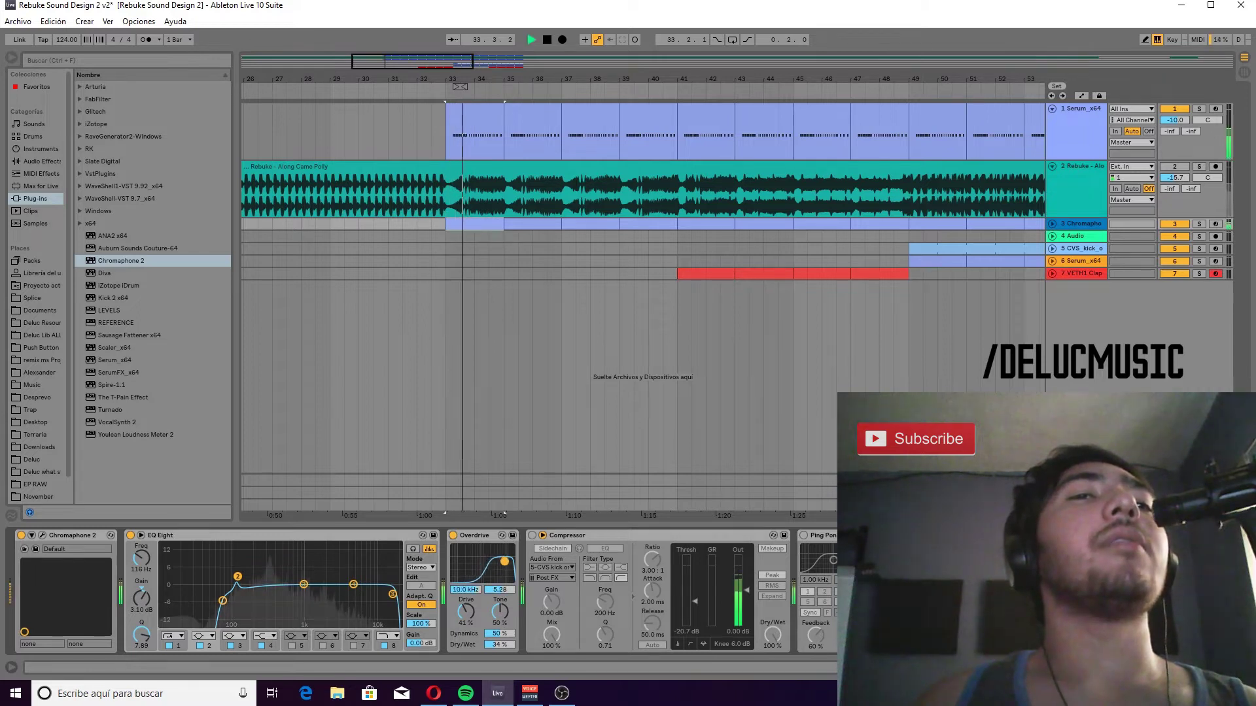
key(space)
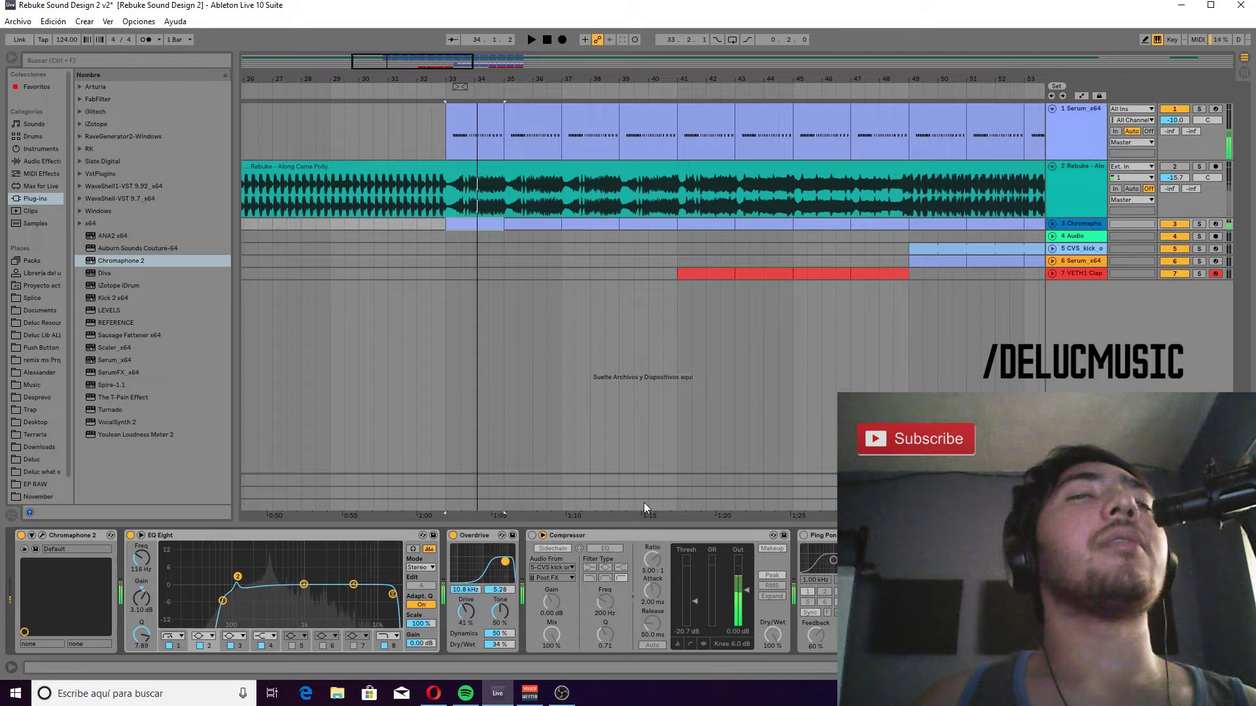
Solo the Chromaphone track and bring Overdrive's filter frequency down to 4.71 kHz during playback.
click(1199, 225)
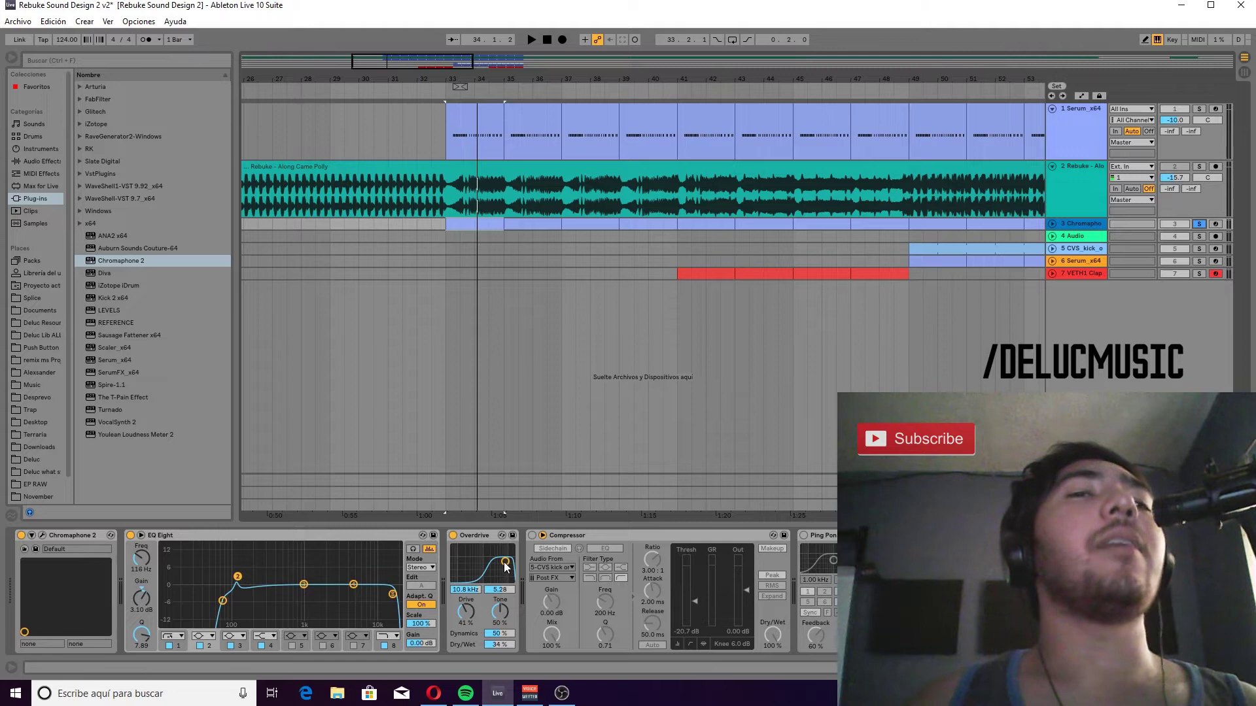
drag(505, 561, 492, 564)
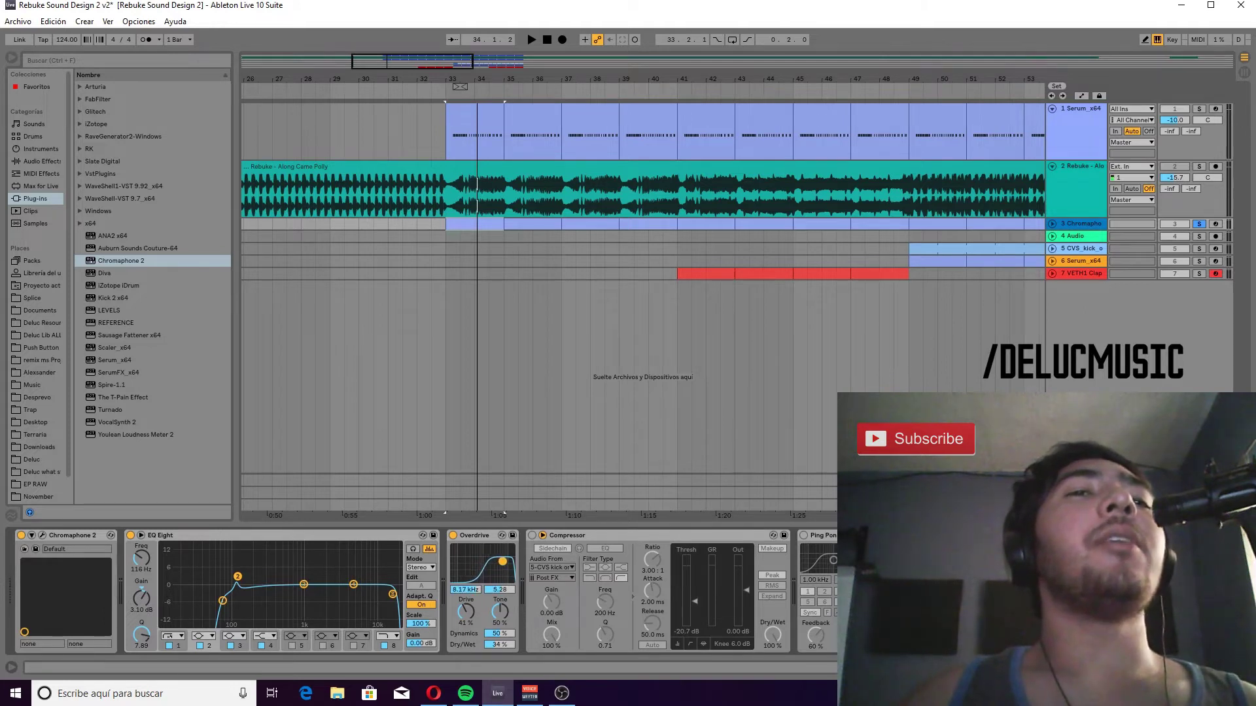
key(space)
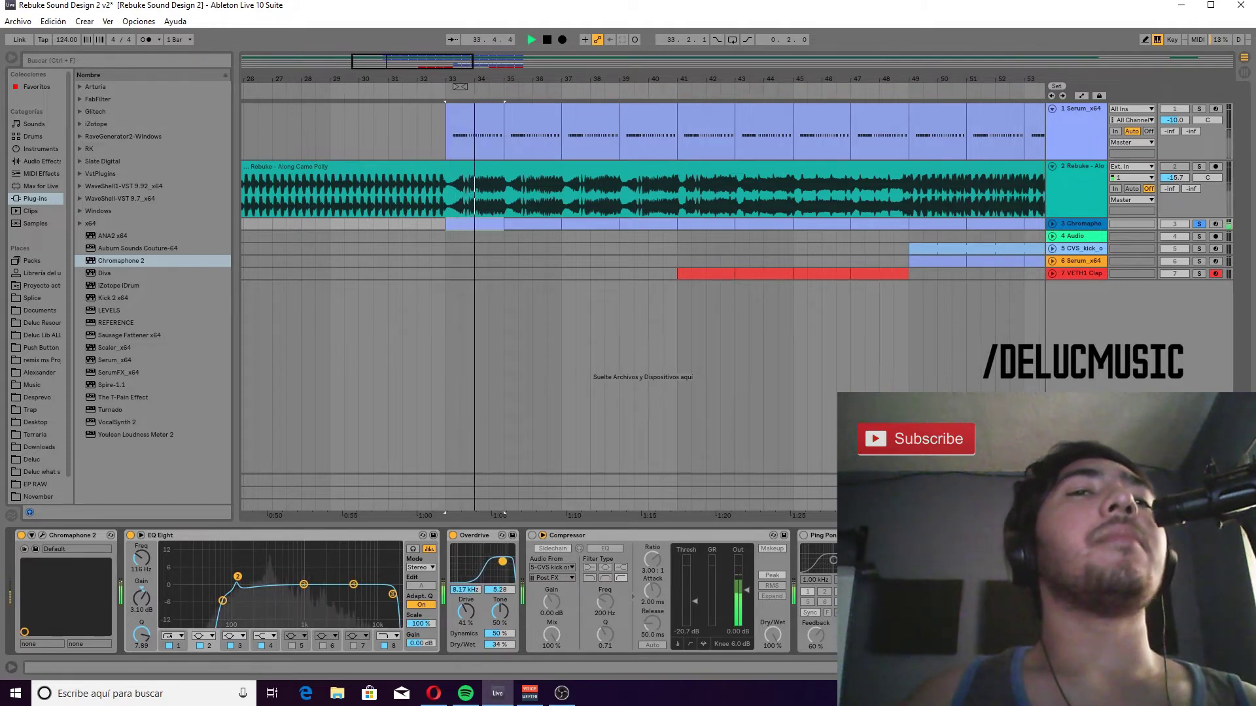
drag(503, 562, 497, 562)
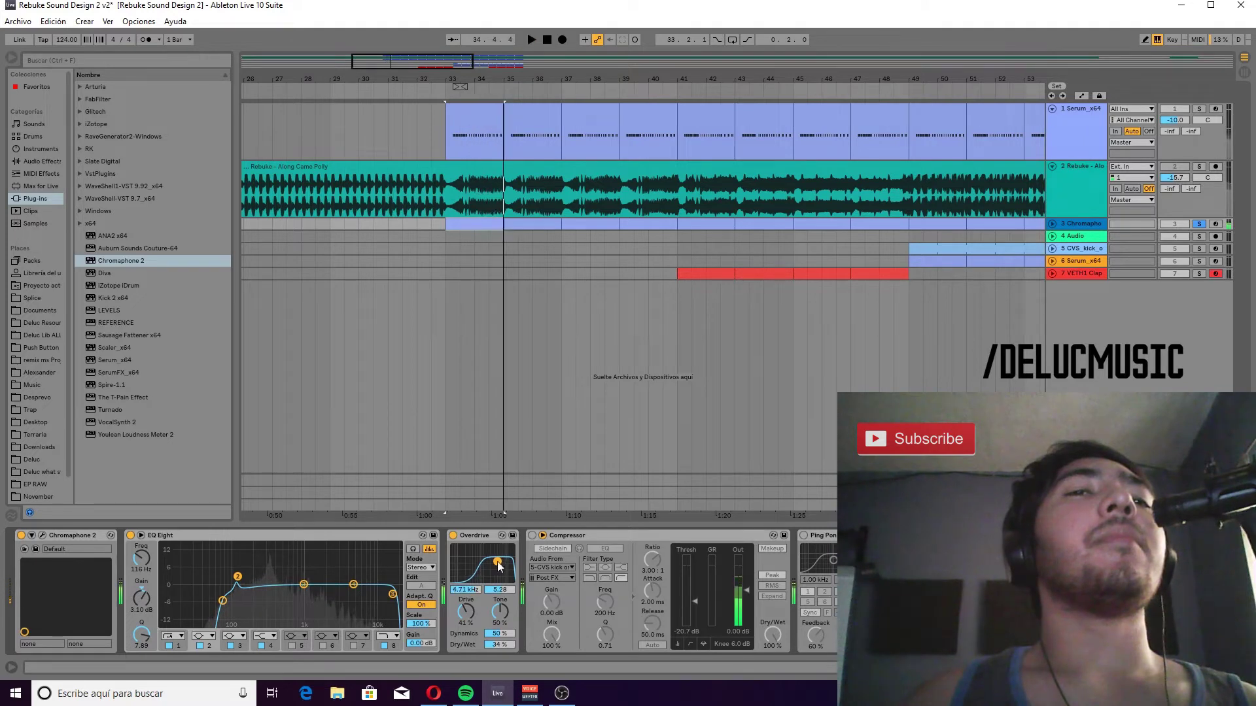
Re-enable the sidechained Compressor and the Ping Pong Delay on the Chromaphone track while playing it.
click(532, 535)
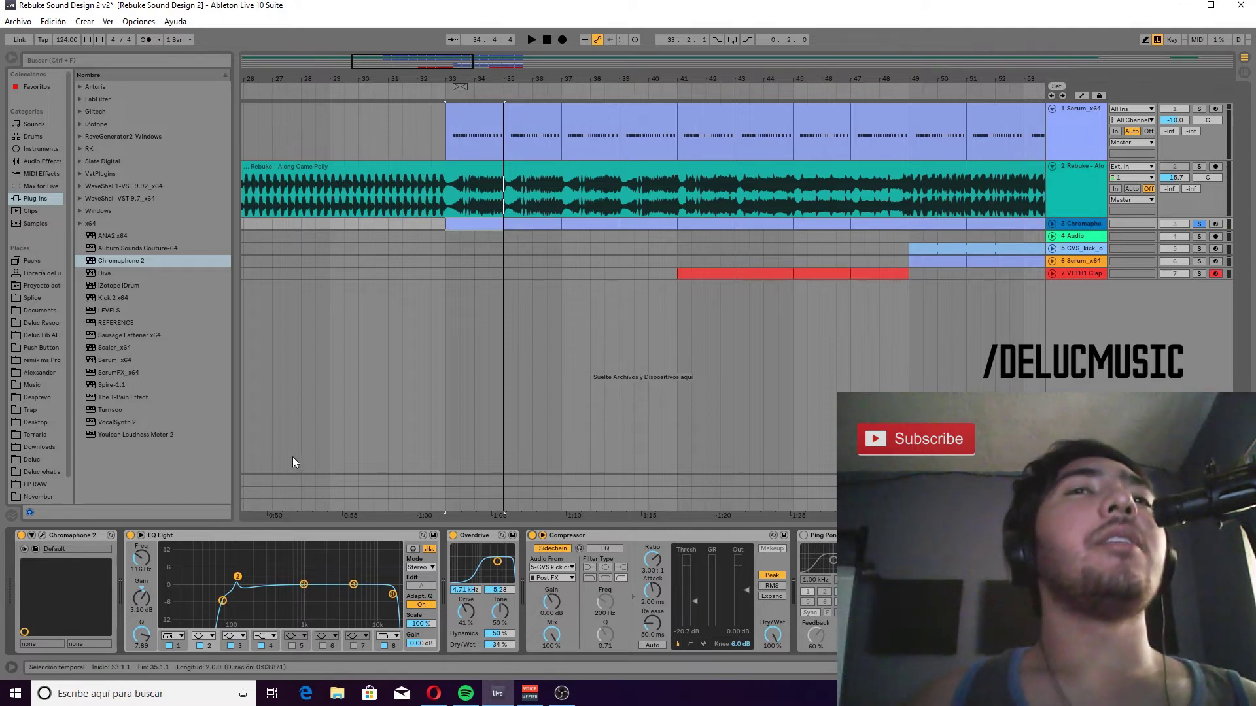
key(space)
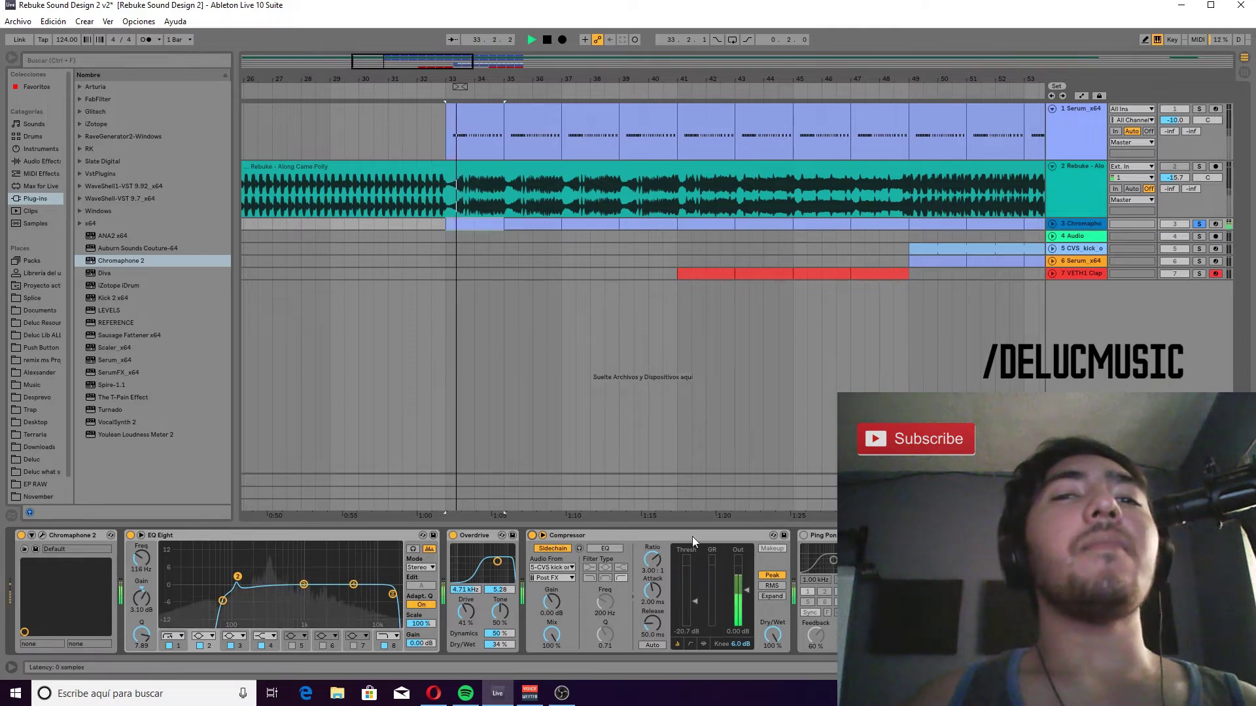
click(803, 535)
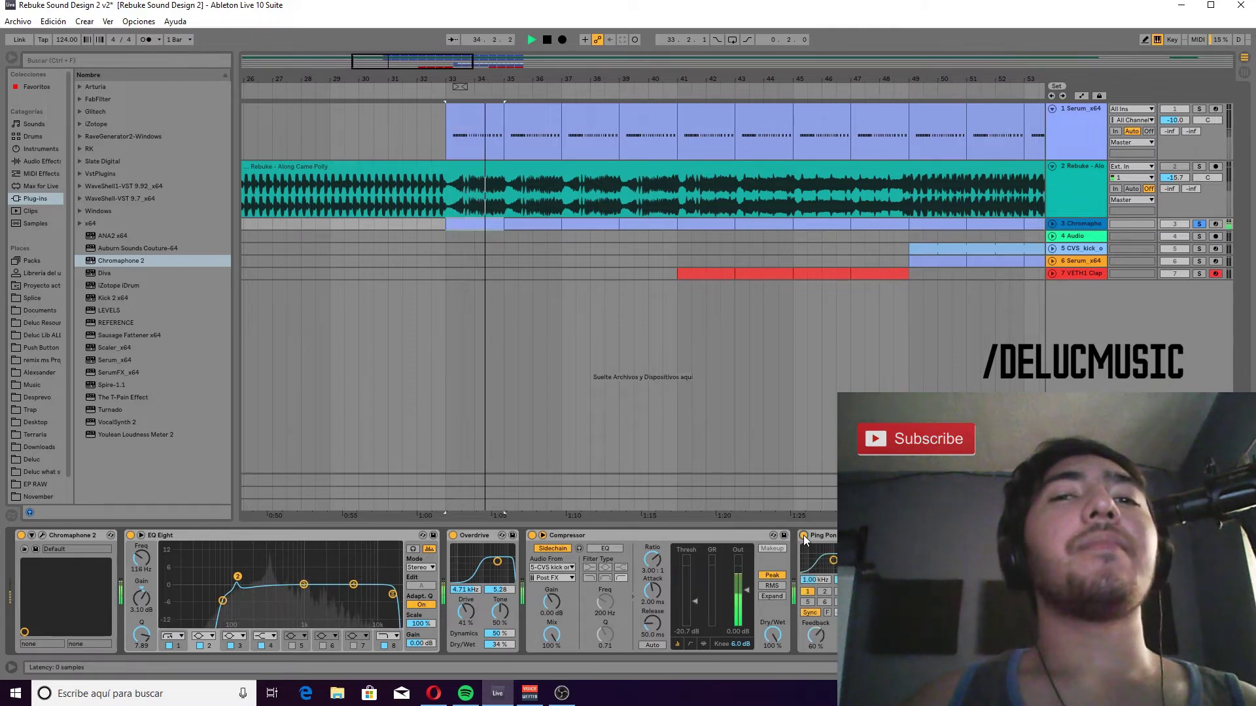
Unsolo the Chromaphone track and play the arrangement from bar 49, selecting the kick track and its clips.
click(1202, 225)
drag(590, 80, 453, 30)
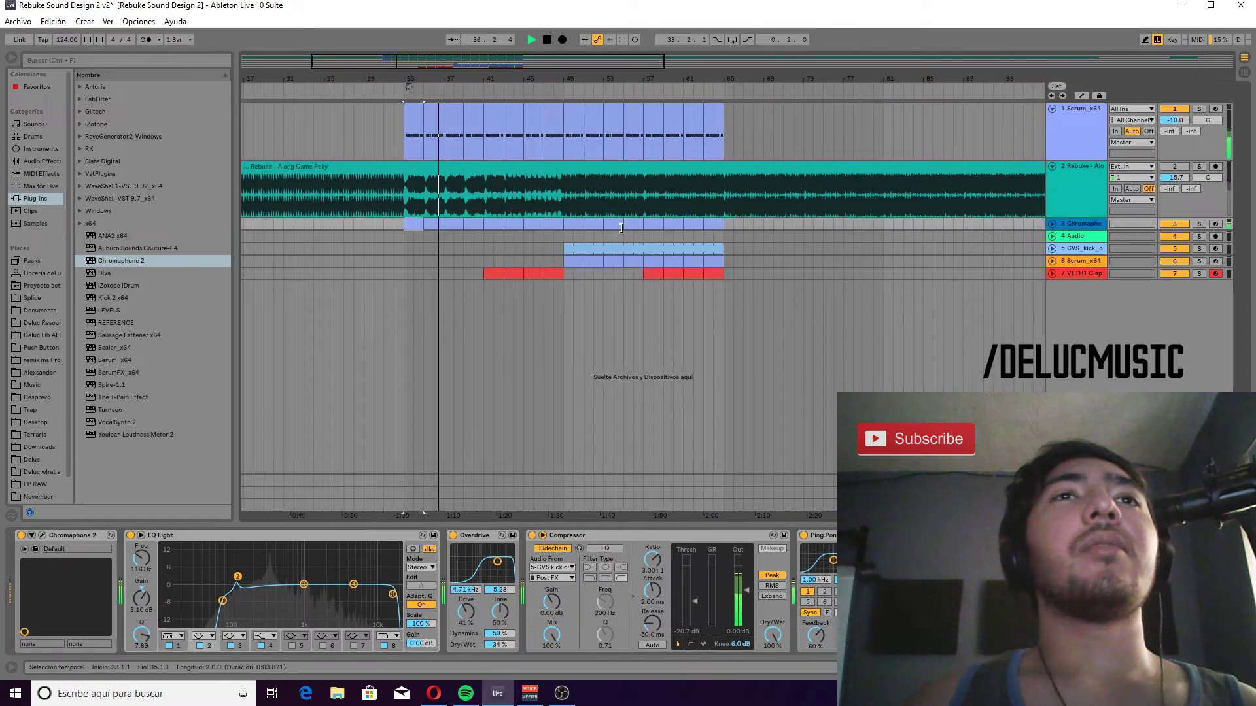
click(559, 238)
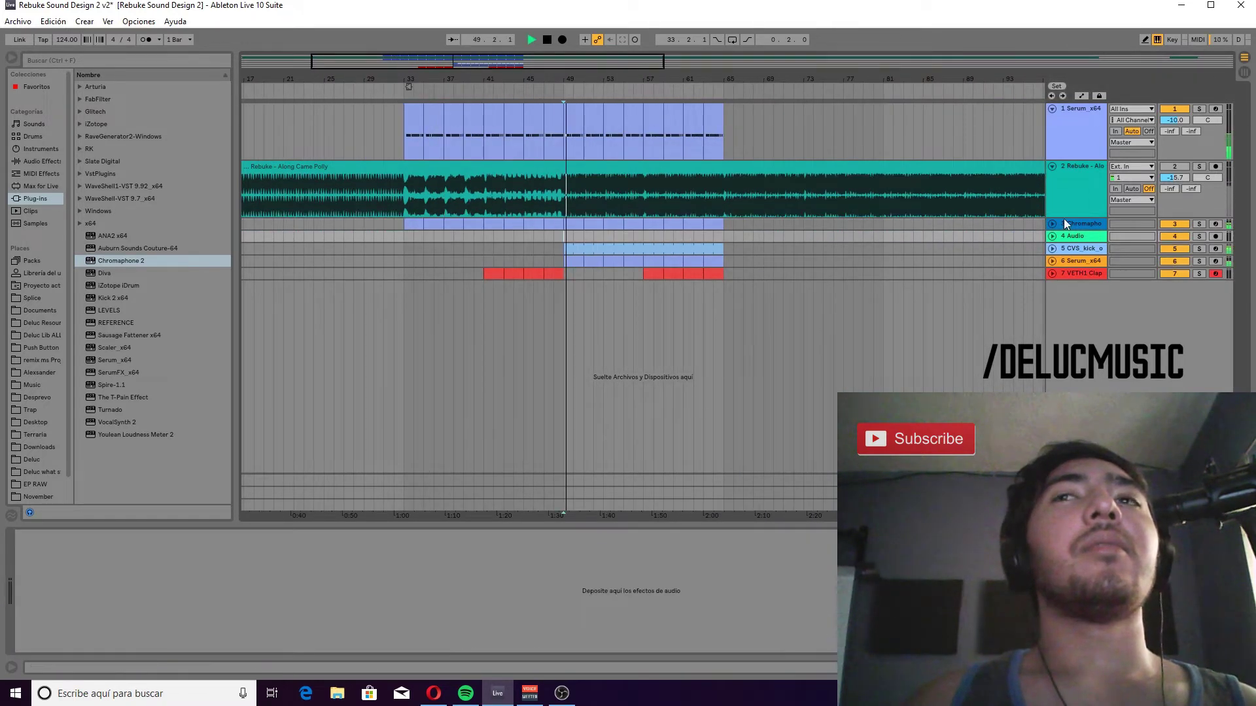
click(1080, 249)
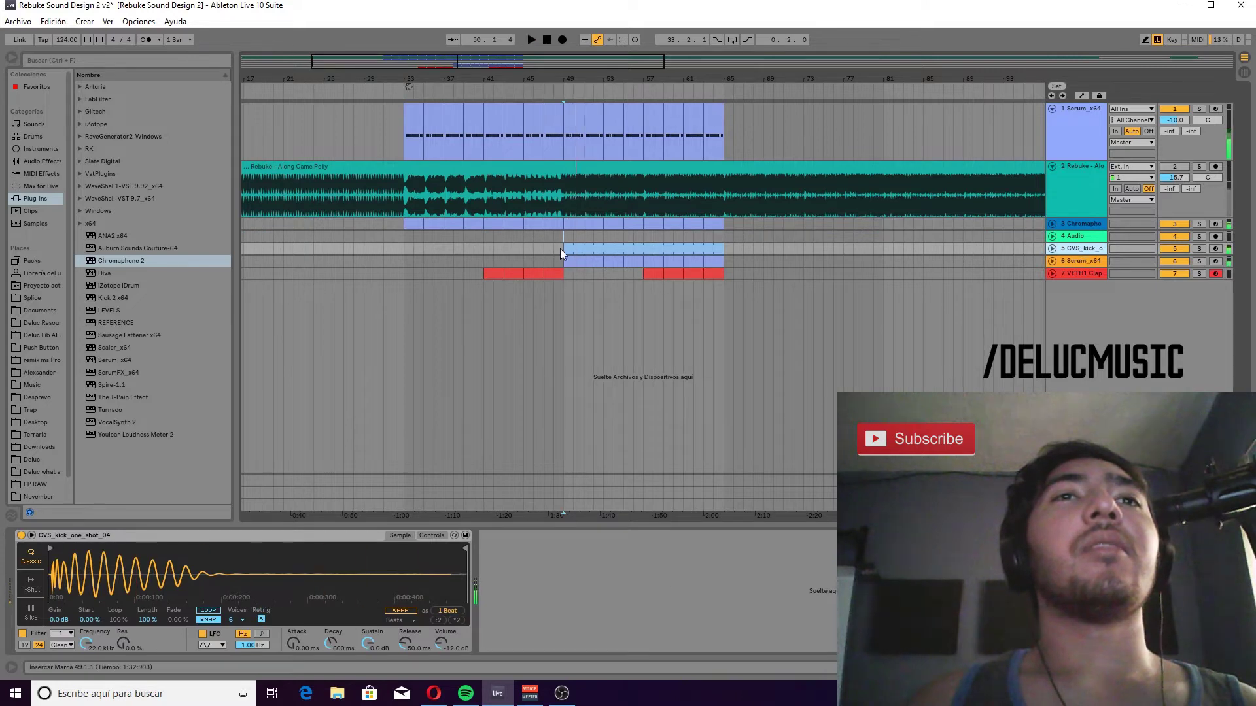
click(589, 249)
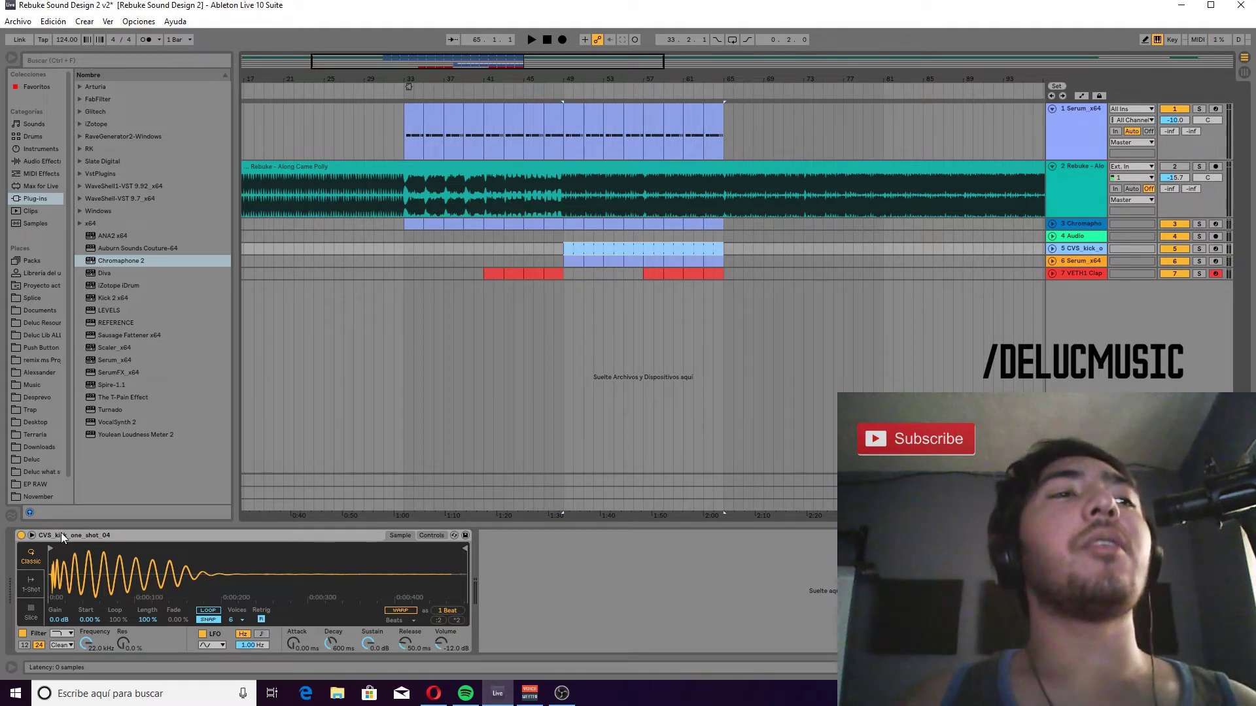
Look through the Splice sample packs for the Claude VonStroke Sample Pack, ending on the audio effects list.
click(40, 302)
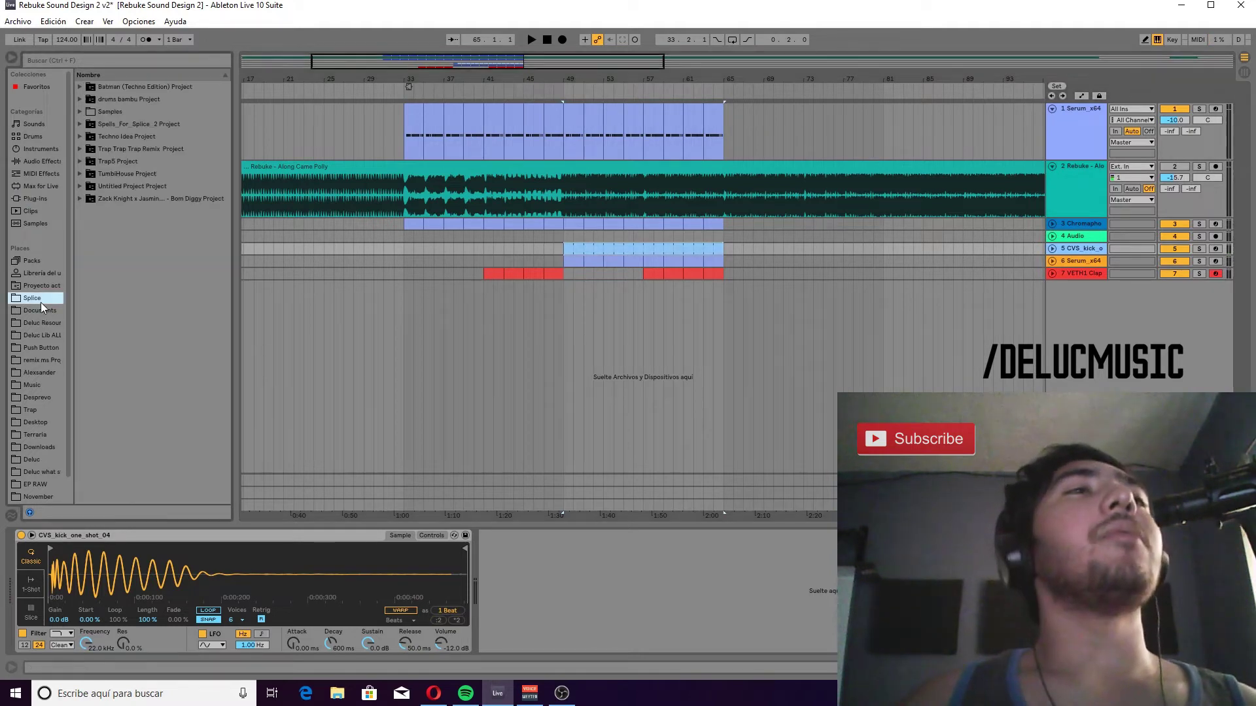
click(80, 112)
click(88, 123)
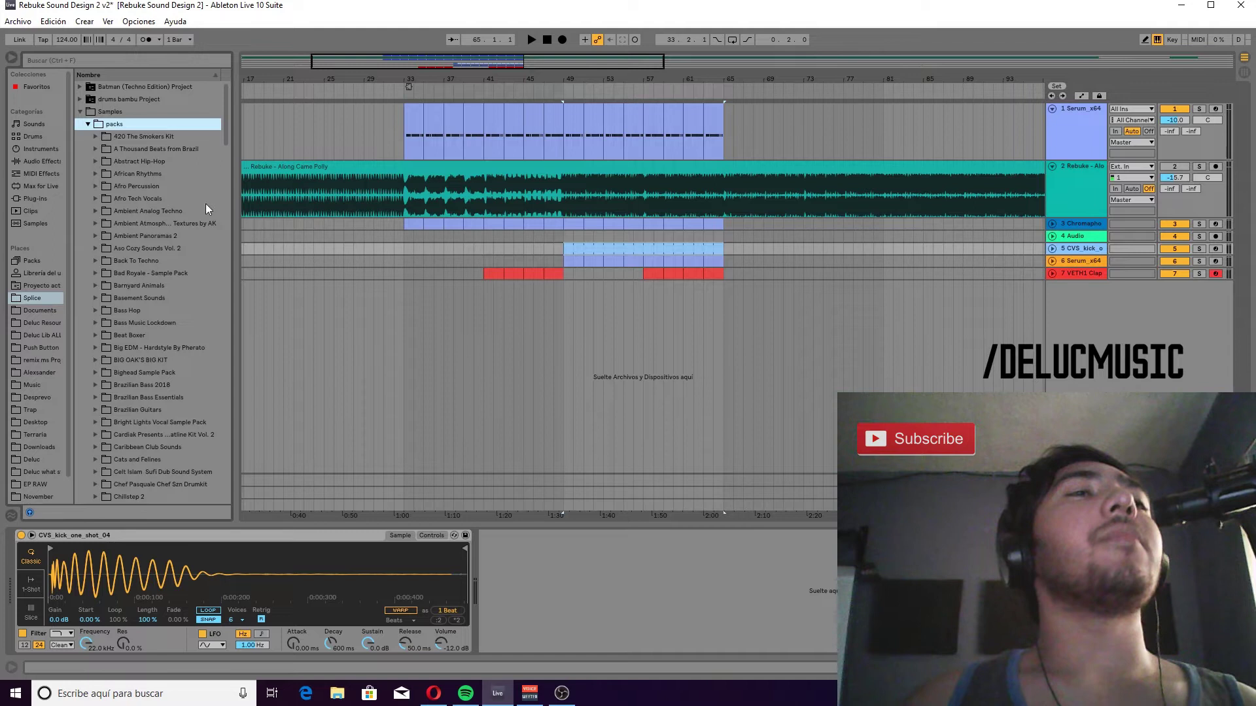
drag(227, 135, 225, 159)
click(137, 410)
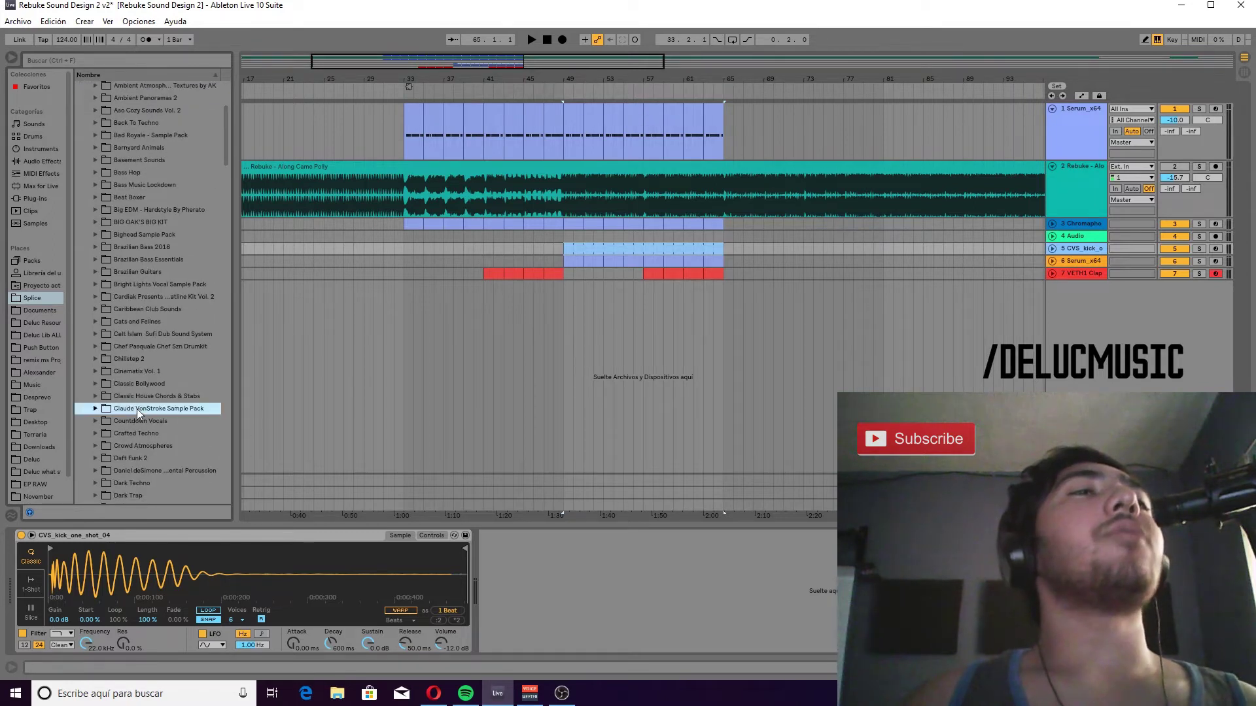
click(40, 161)
Solo the second Serum track, beneath the kick, and play it from its first clip at bar 49.
key(space)
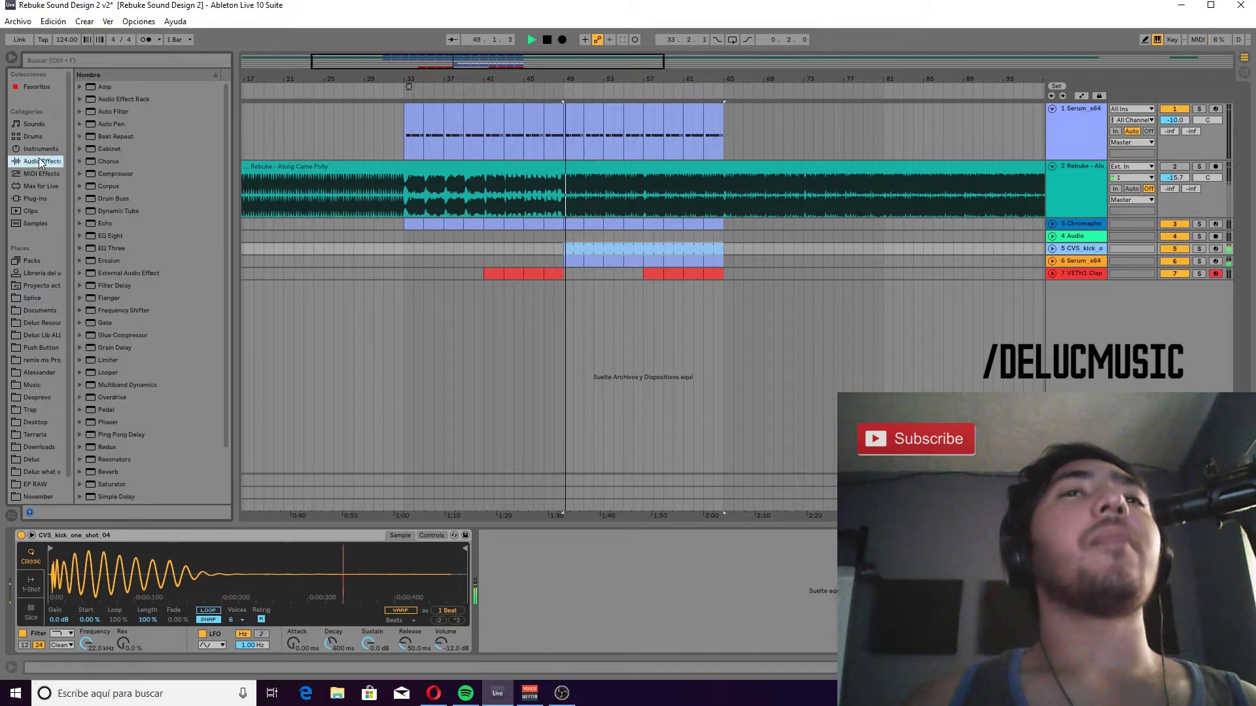
click(1083, 259)
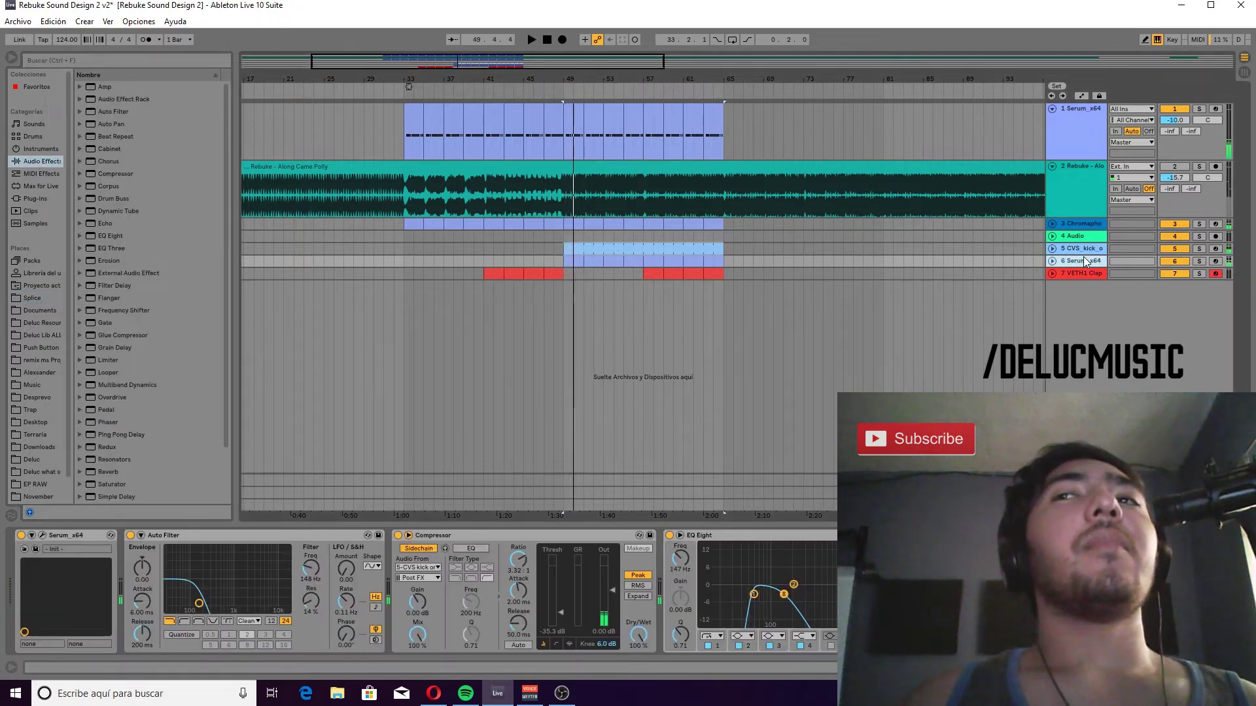
click(1199, 261)
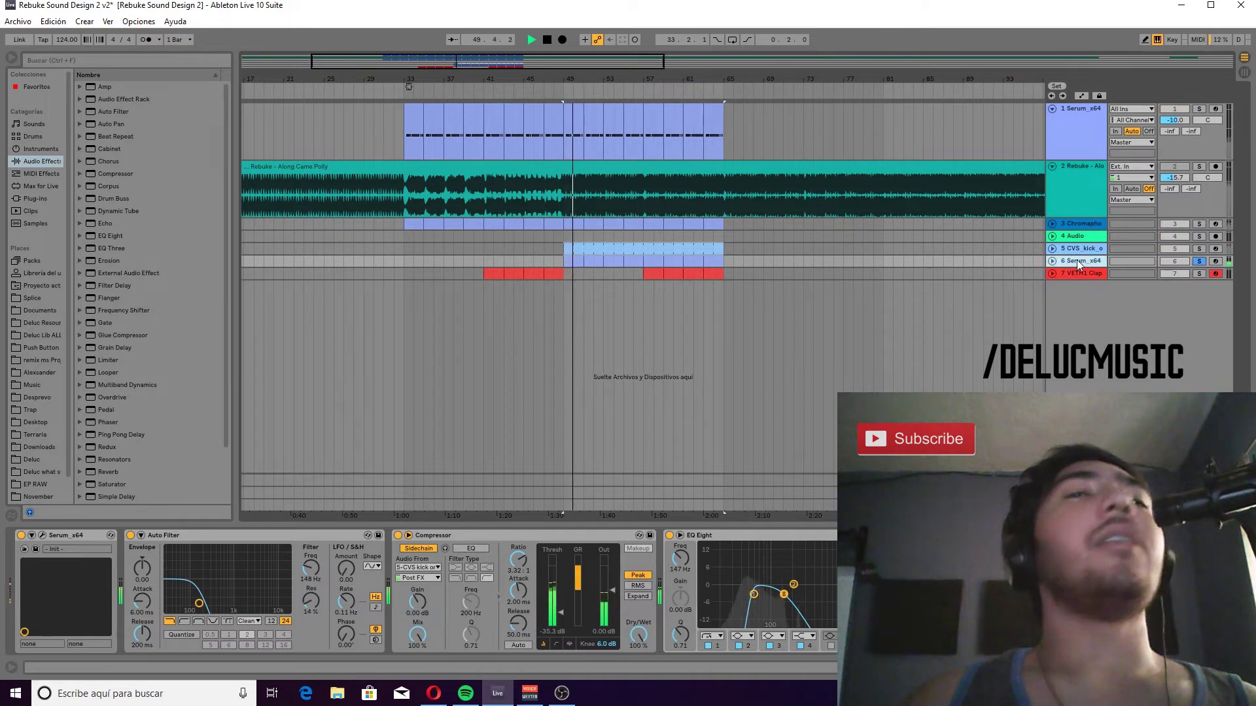
click(599, 262)
click(599, 262)
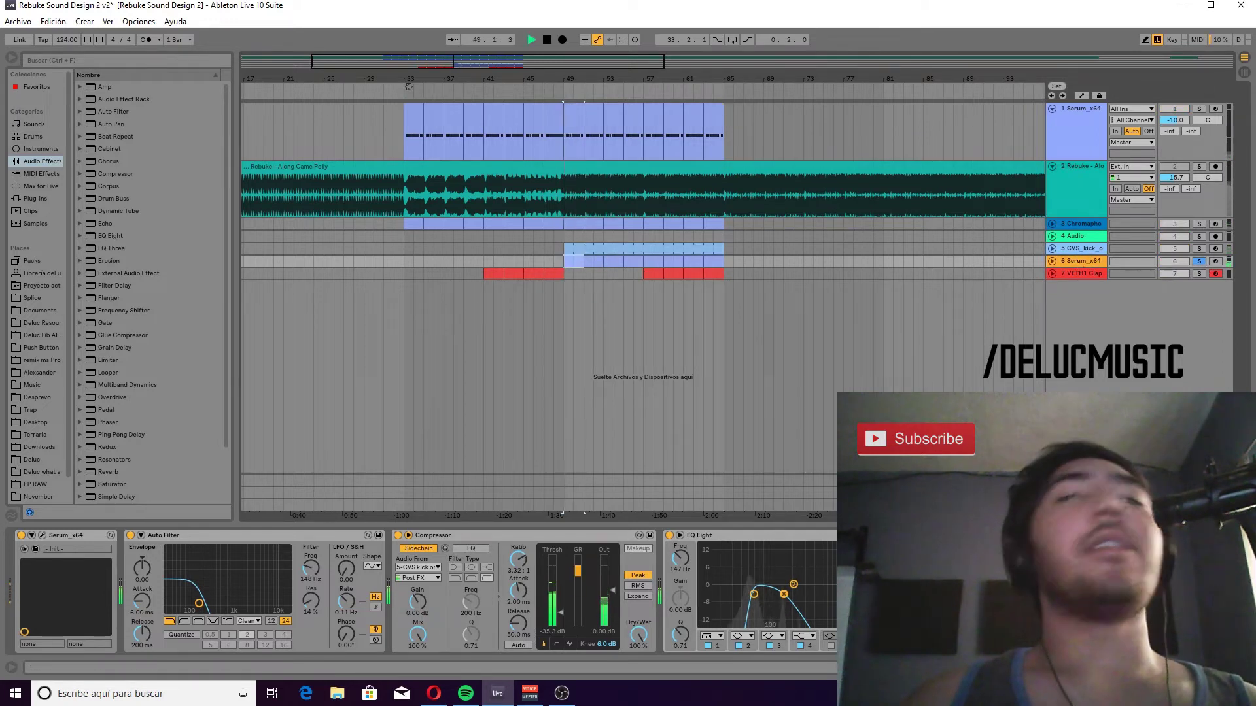
Inspect the second Serum track's clip notes and Serum patch, and play the track with EQ Eight, Compressor and Auto Filter bypassed.
double_click(600, 262)
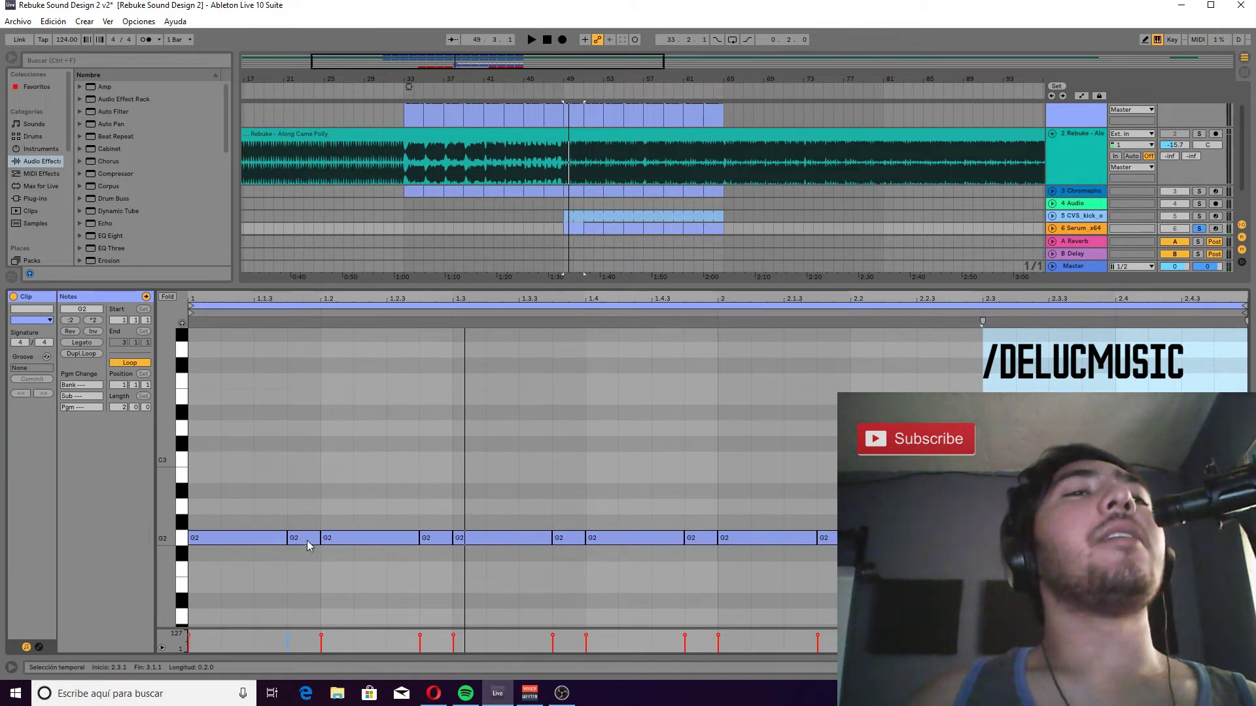
key(space)
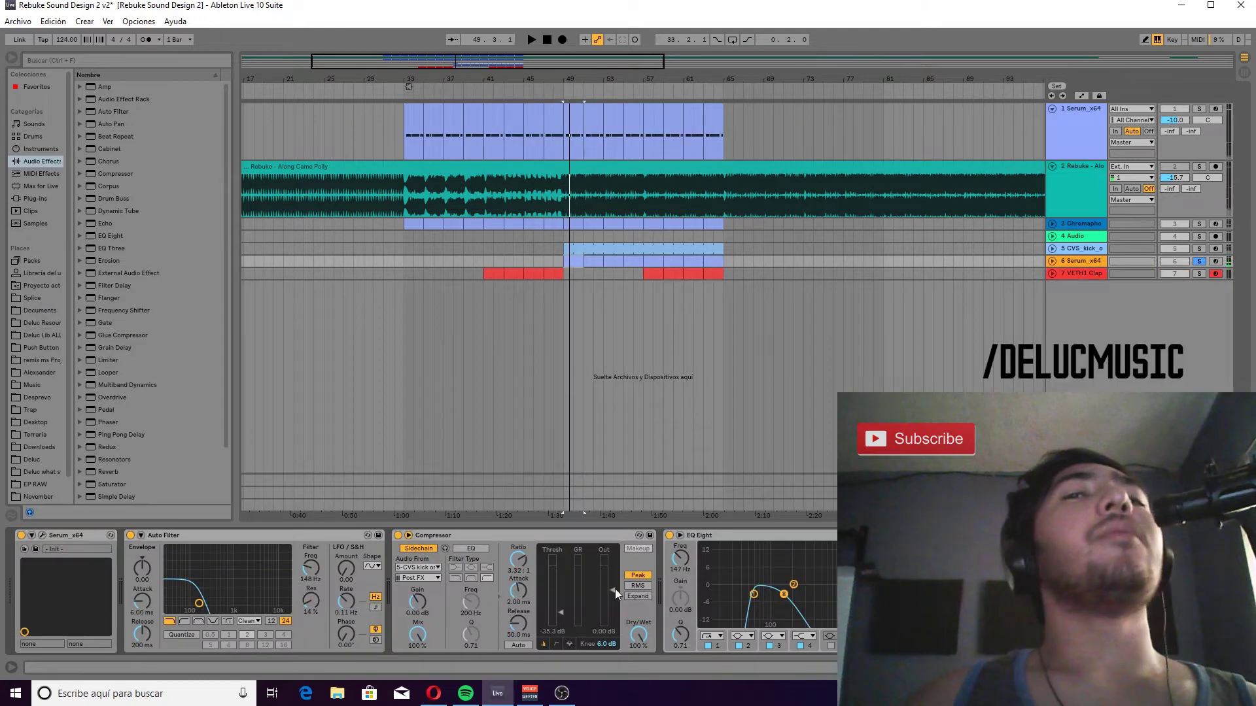
click(670, 536)
click(399, 535)
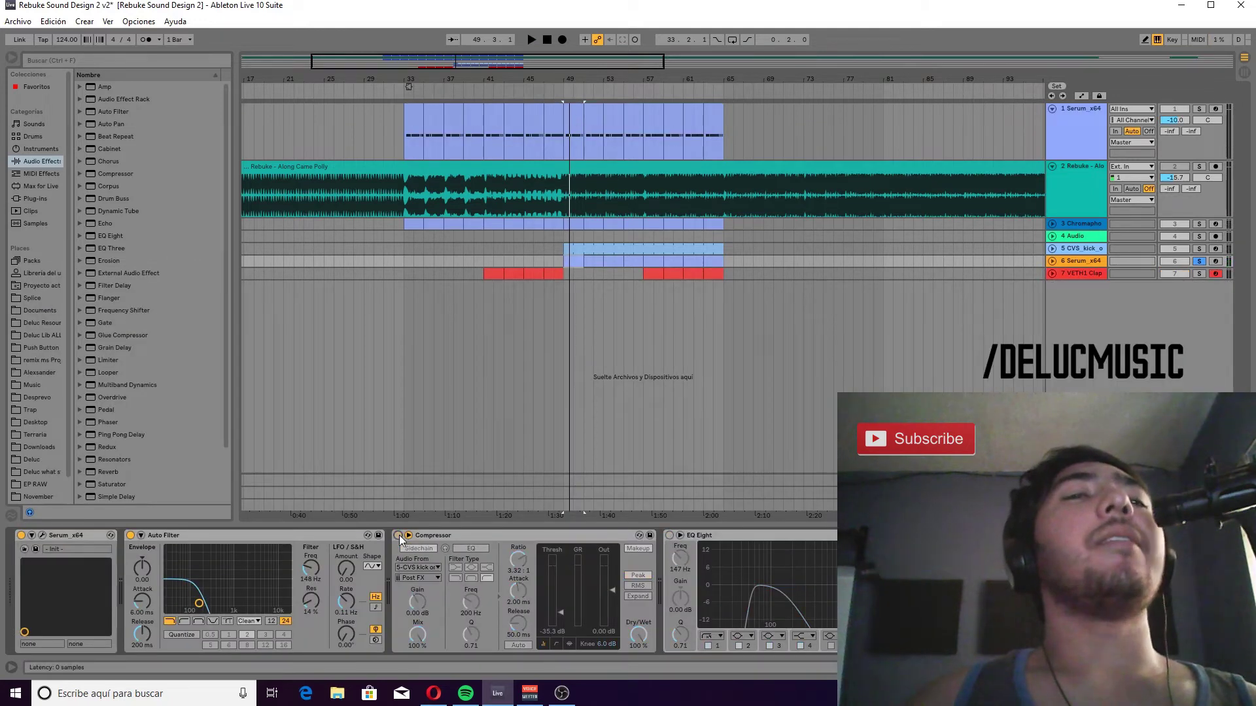
click(132, 536)
key(space)
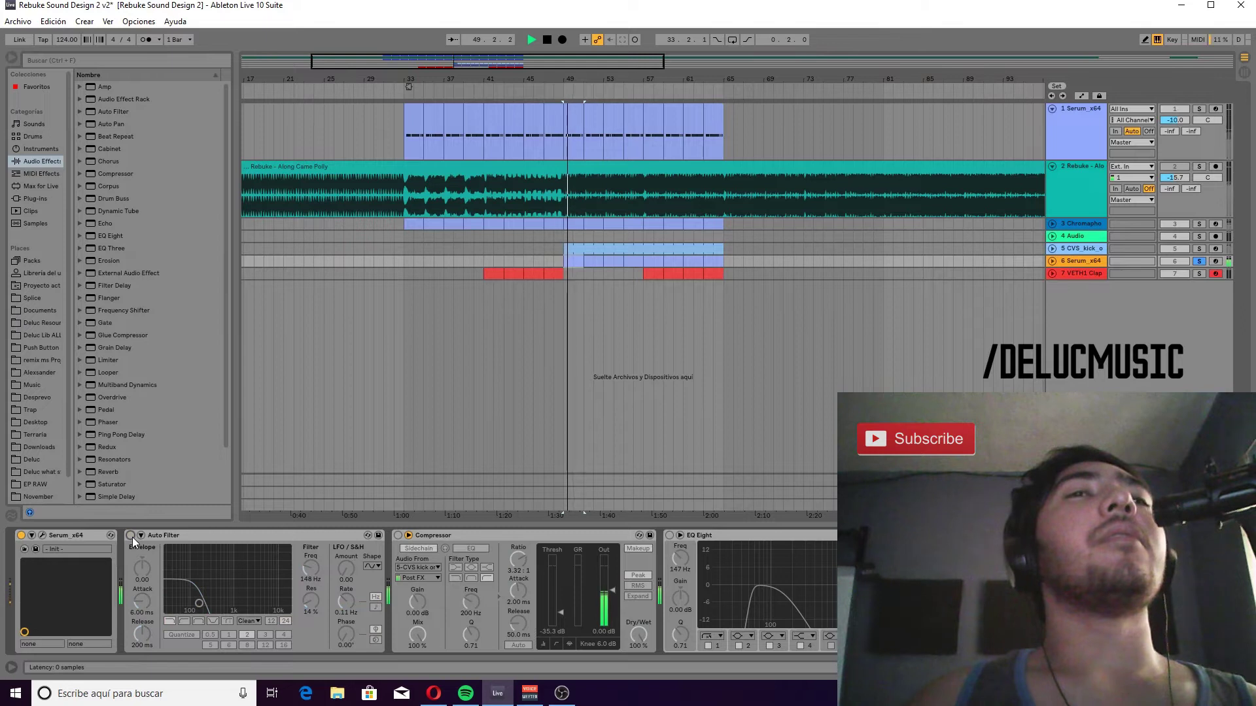
click(42, 536)
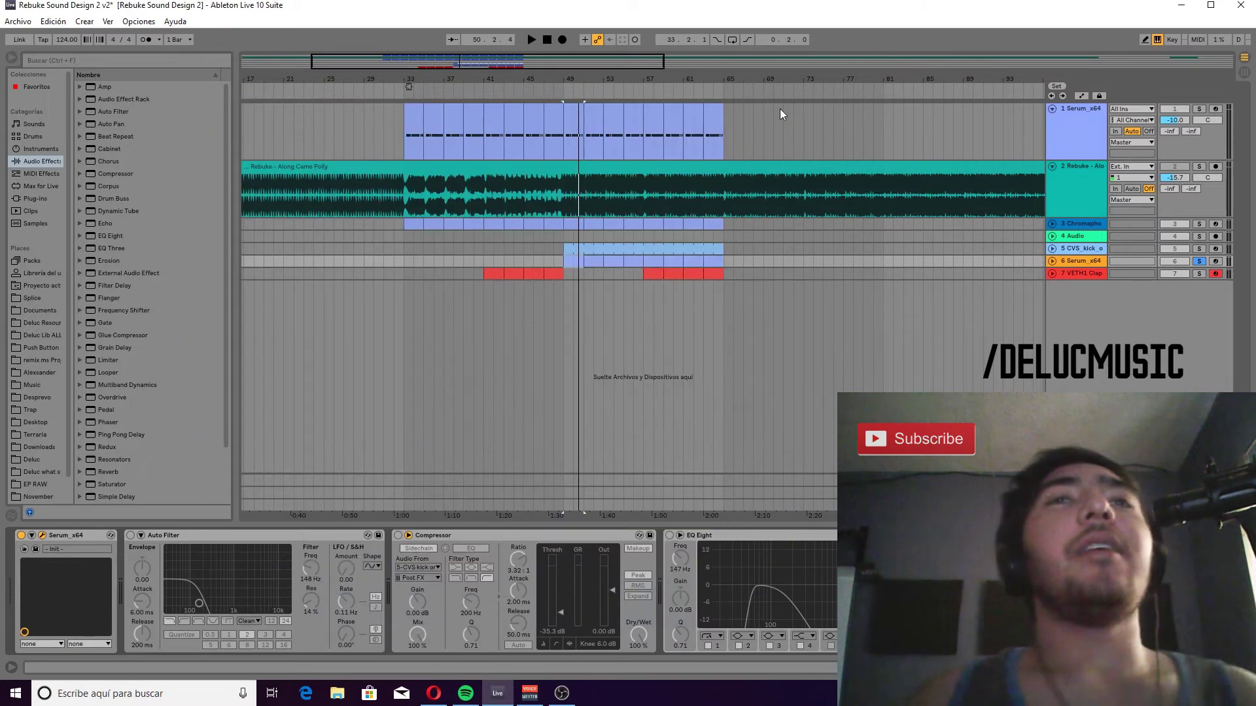
click(781, 106)
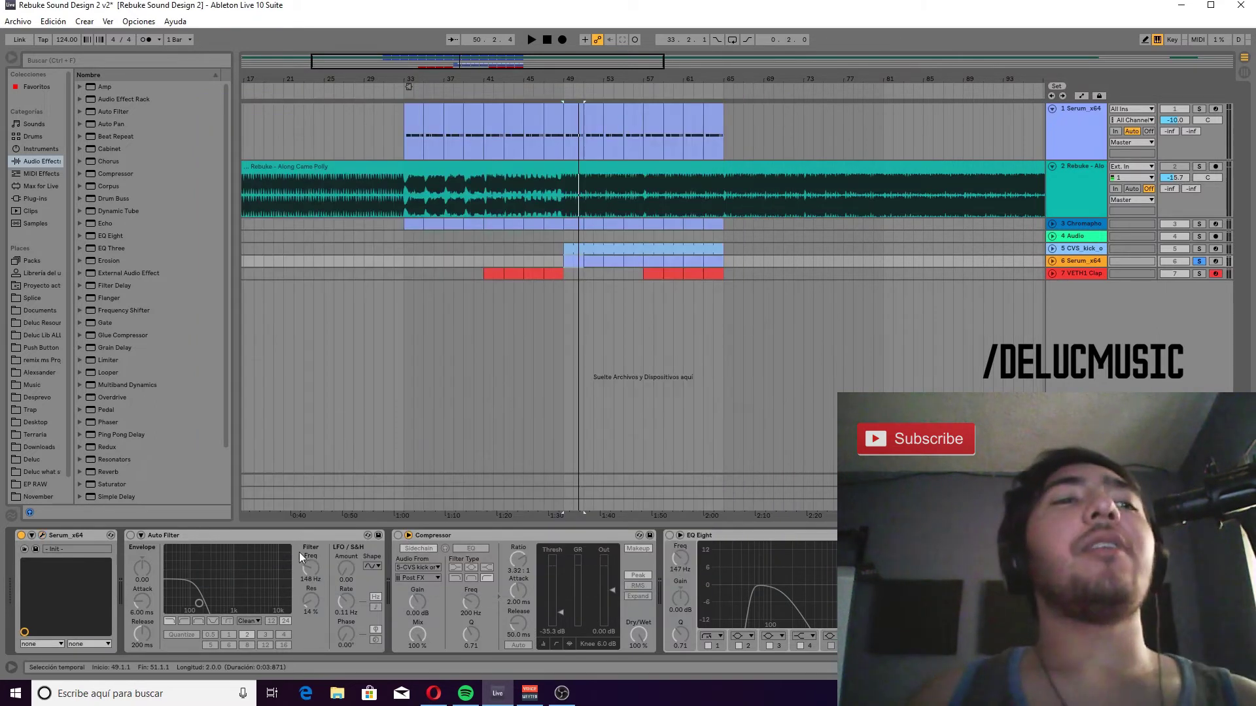
Re-enable the Auto Filter, sidechained Compressor and EQ Eight while playing the second Serum track, switching the Compressor display to its transfer curve.
key(space)
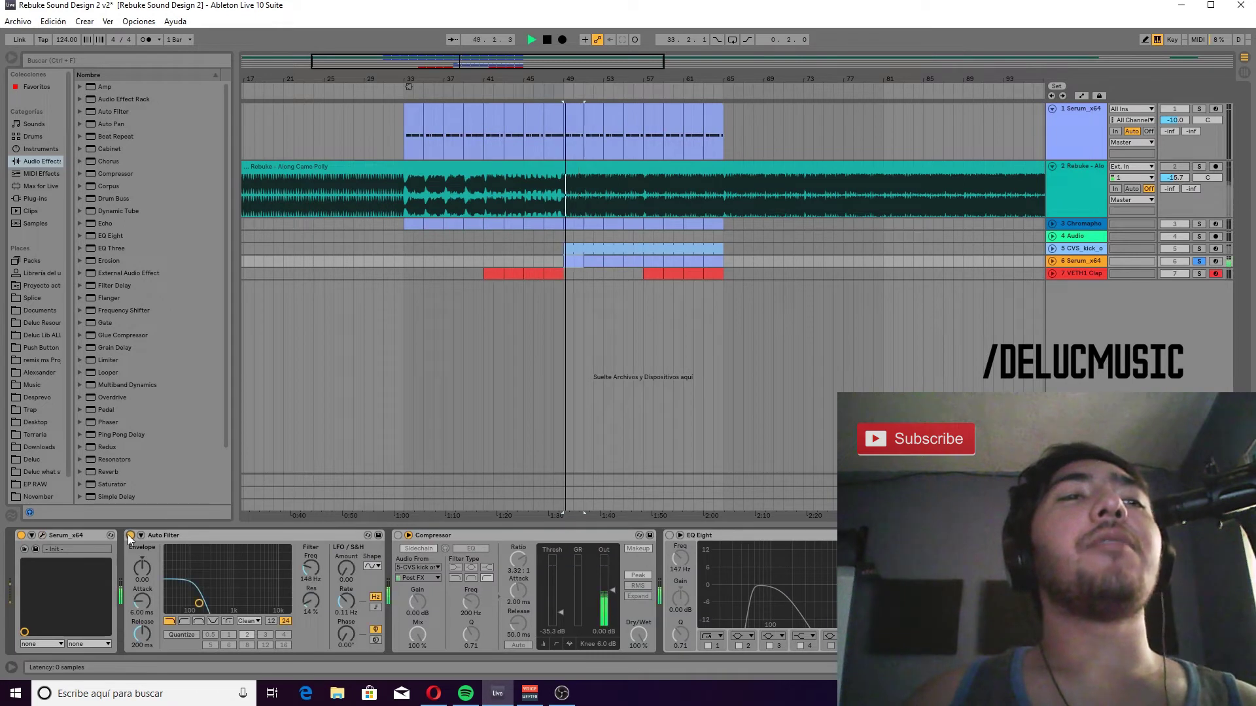
click(398, 536)
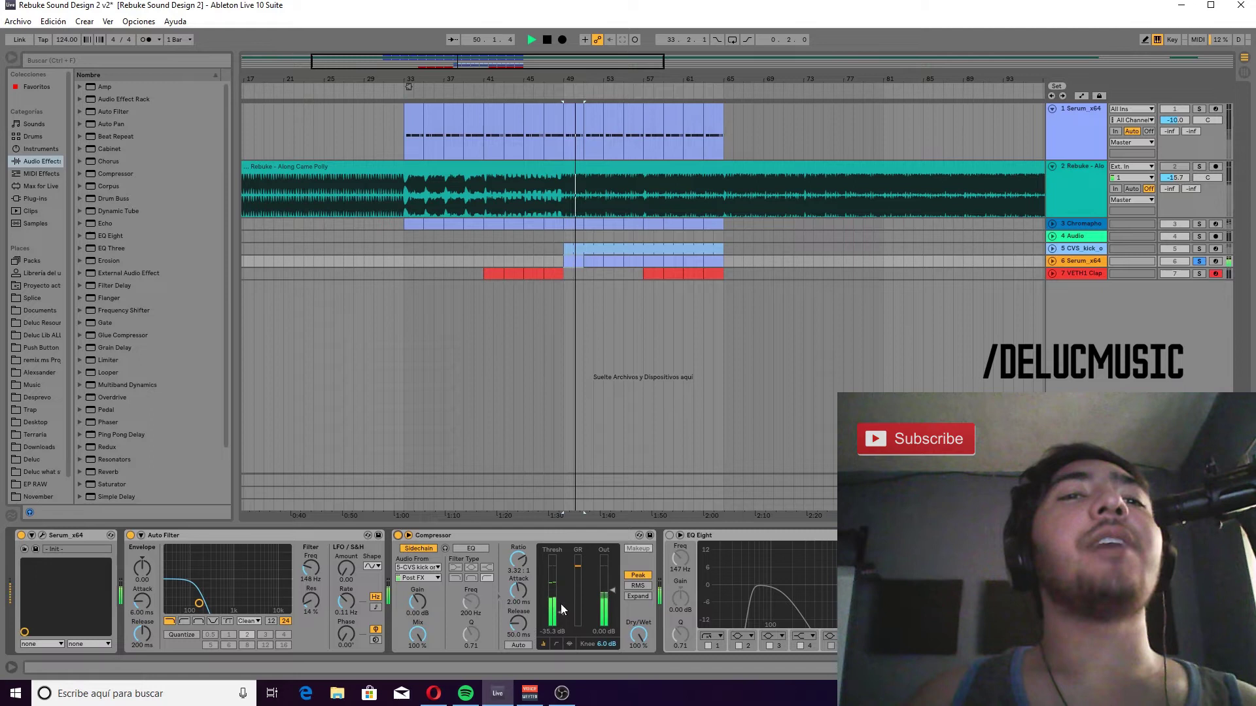
click(555, 645)
click(751, 536)
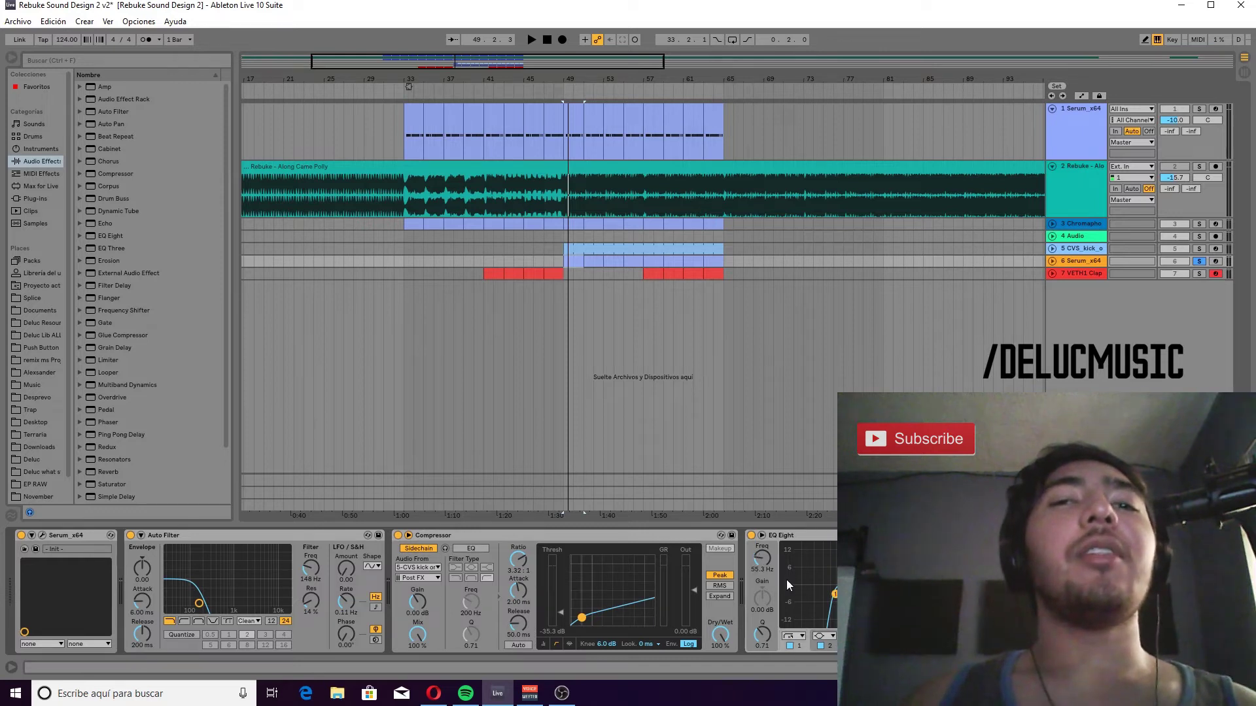
Try EQ Eight's low-cut band at 45.4 Hz with Q 0.93 on the second Serum track and play the result.
drag(828, 598, 820, 598)
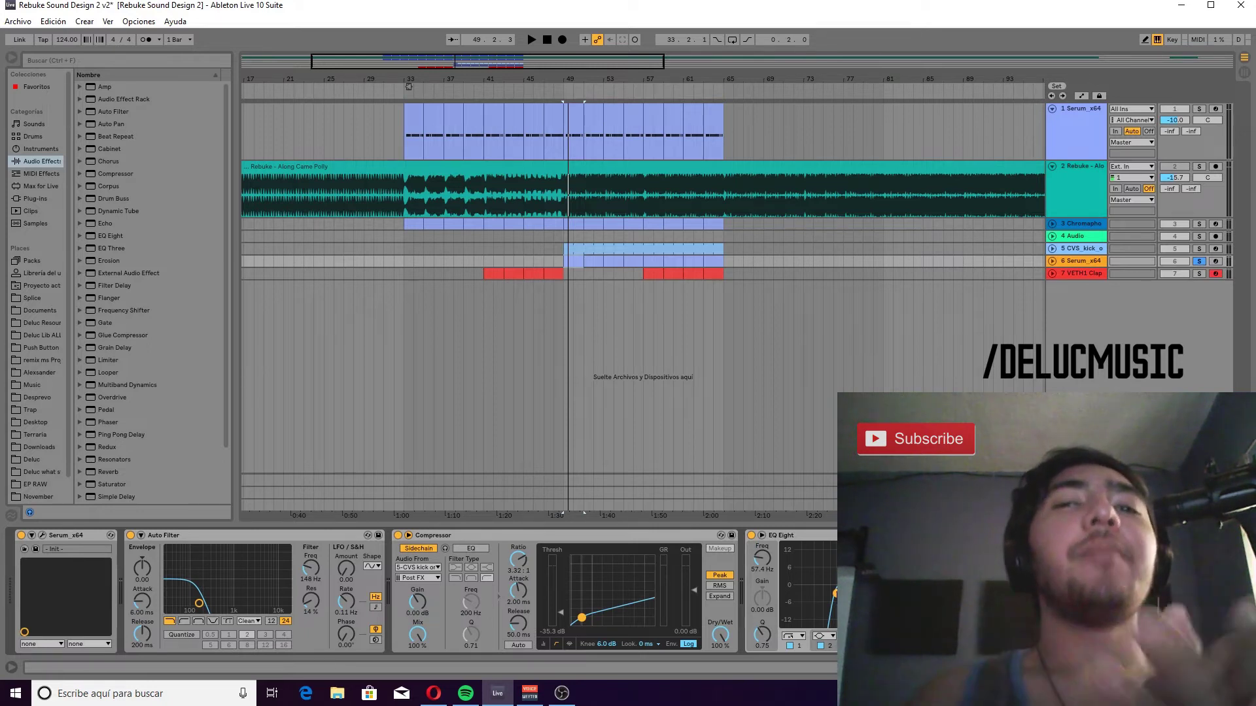
click(830, 646)
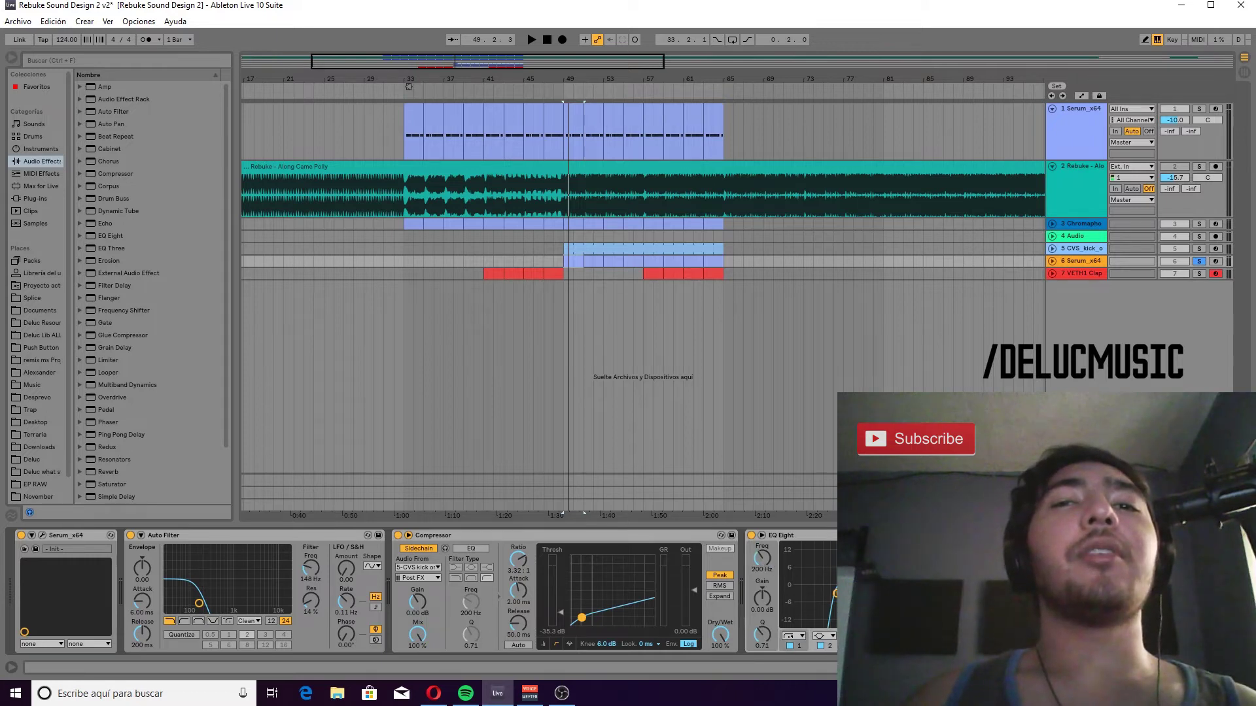
click(830, 646)
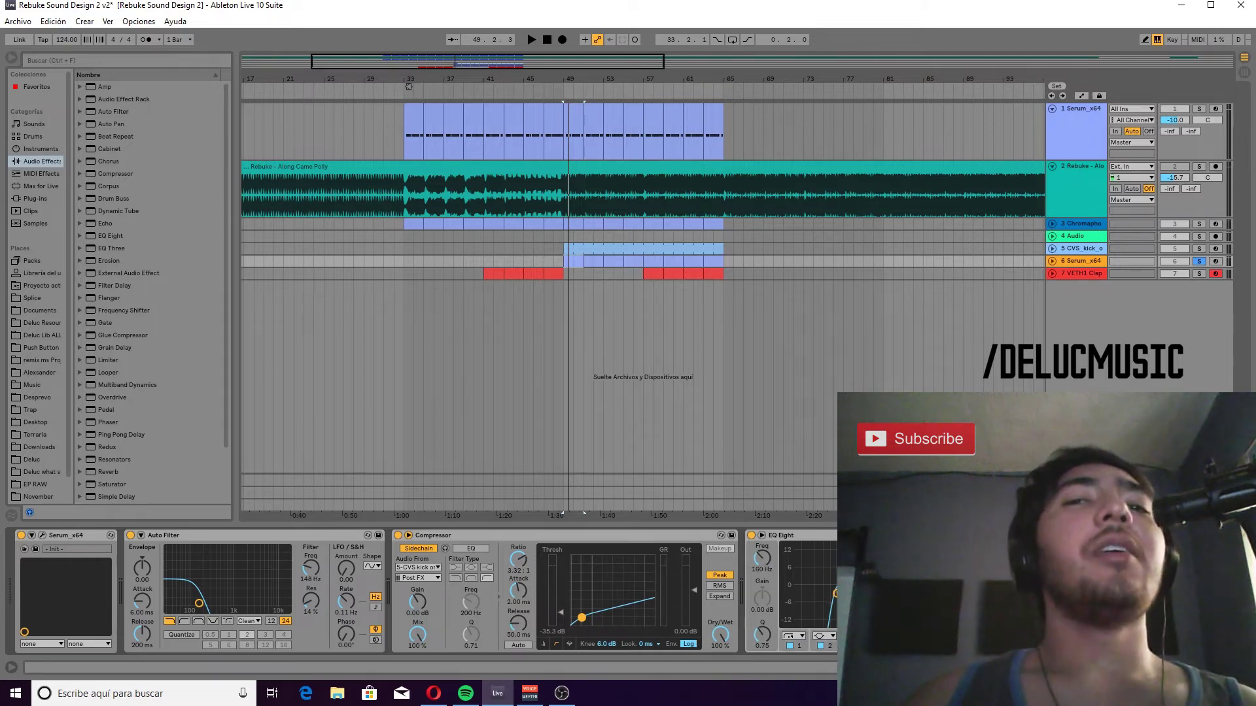
drag(834, 593, 831, 595)
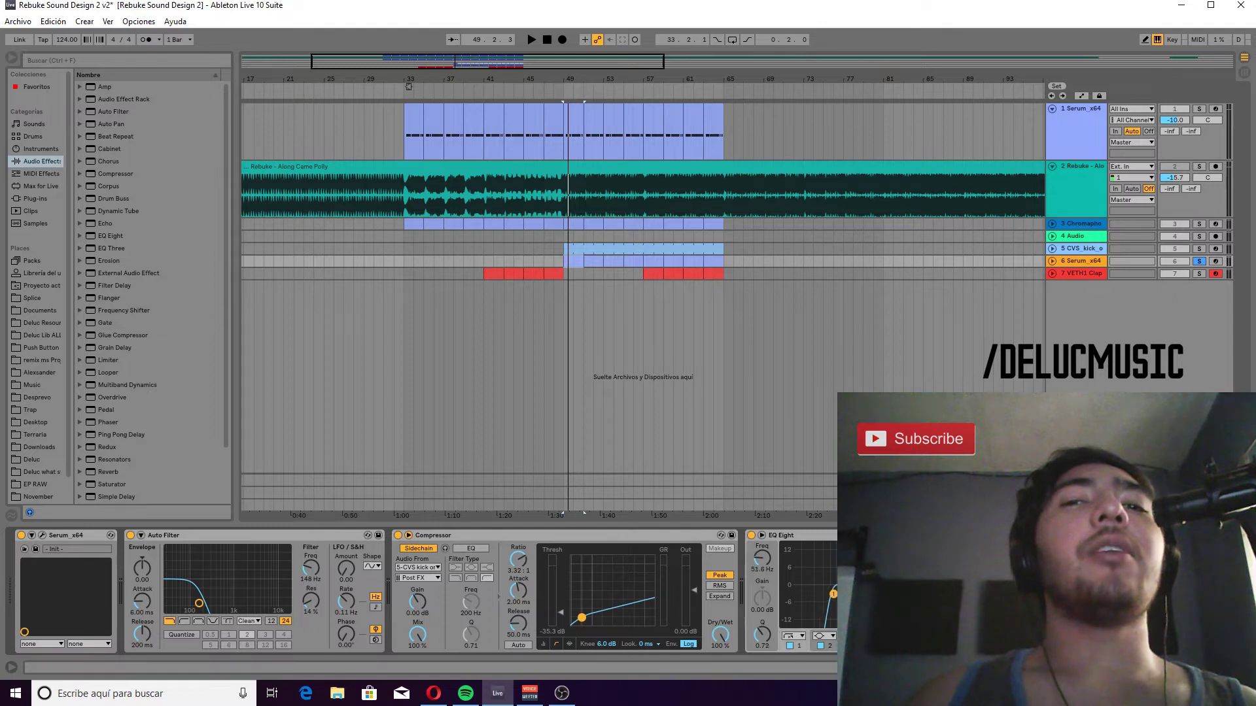
key(space)
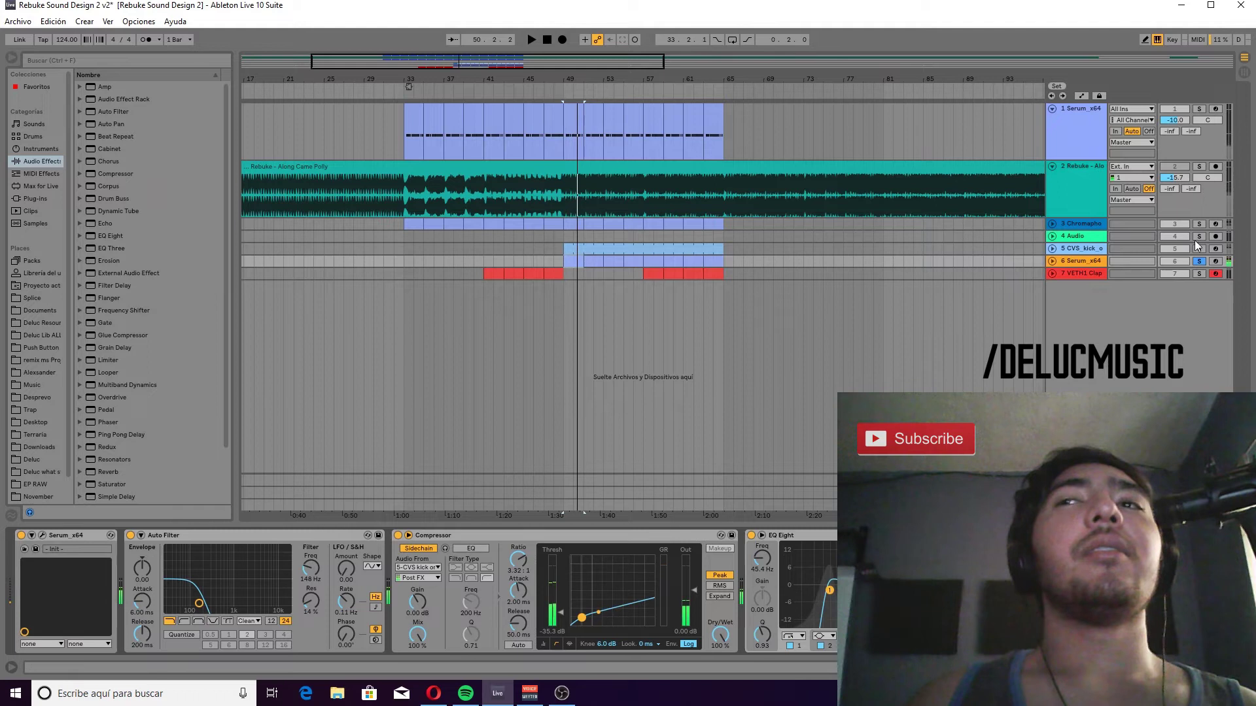
Unsolo the second Serum track, play all tracks from bar 49, and move EQ Eight's low-cut band to 57.4 Hz with Q 0.72.
key(space)
click(1199, 261)
key(space)
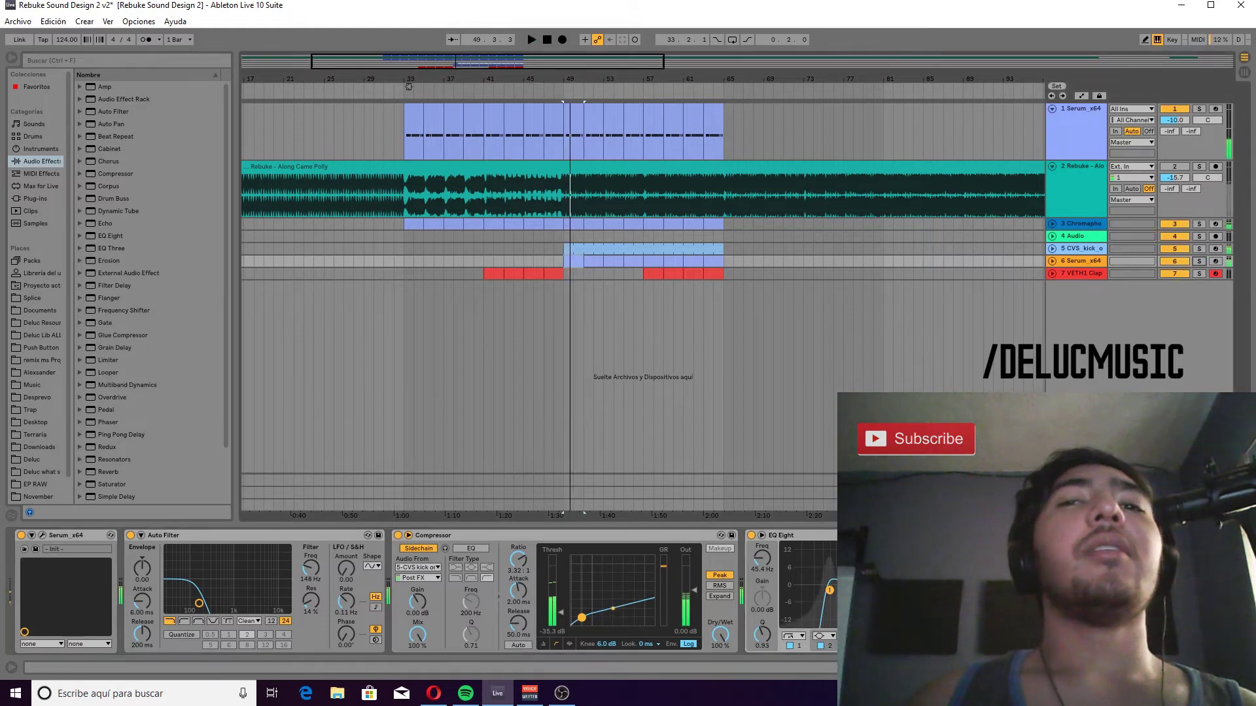
drag(833, 593, 834, 596)
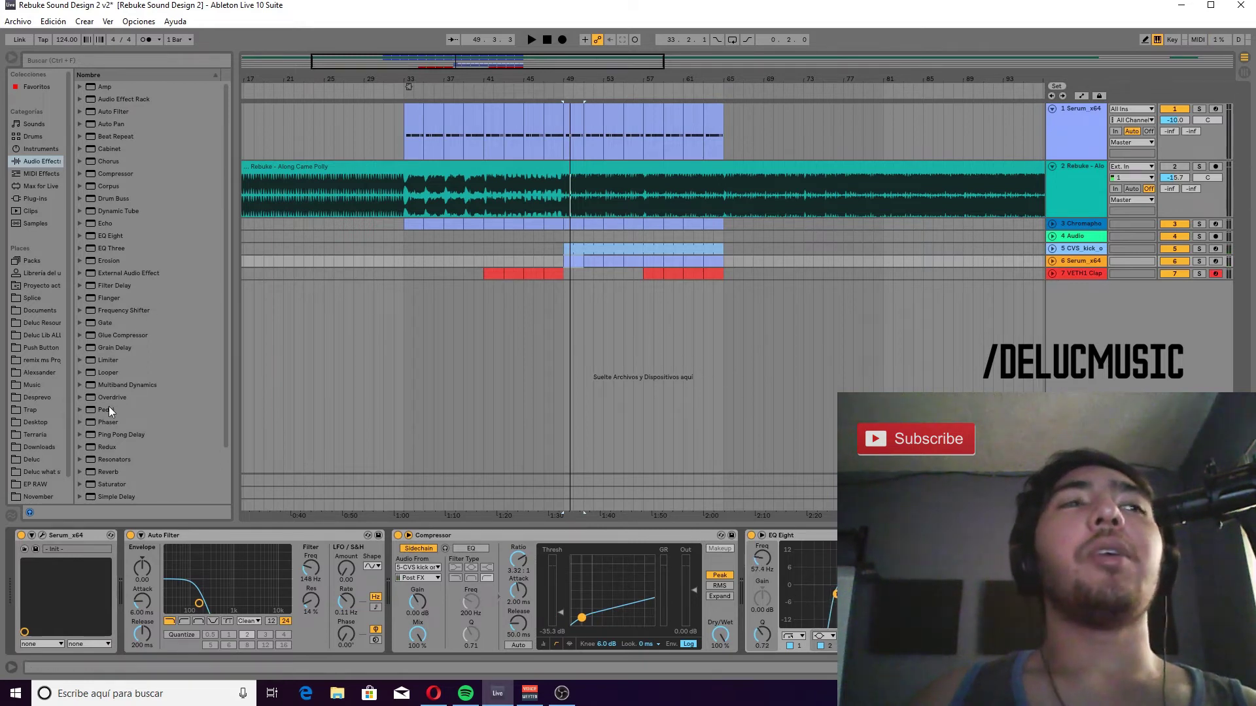
Pick the Spectrum audio effect for the second Serum track and play all tracks from bar 49.
scroll(226, 448, down, 3)
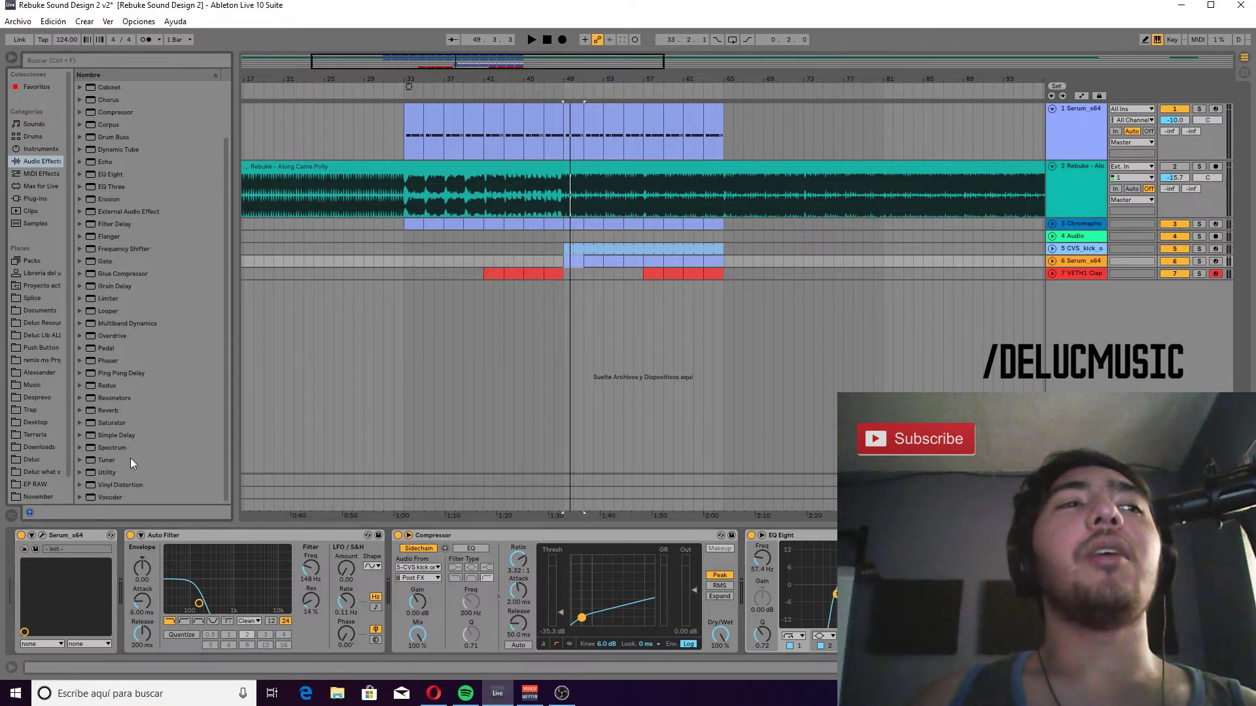
click(117, 449)
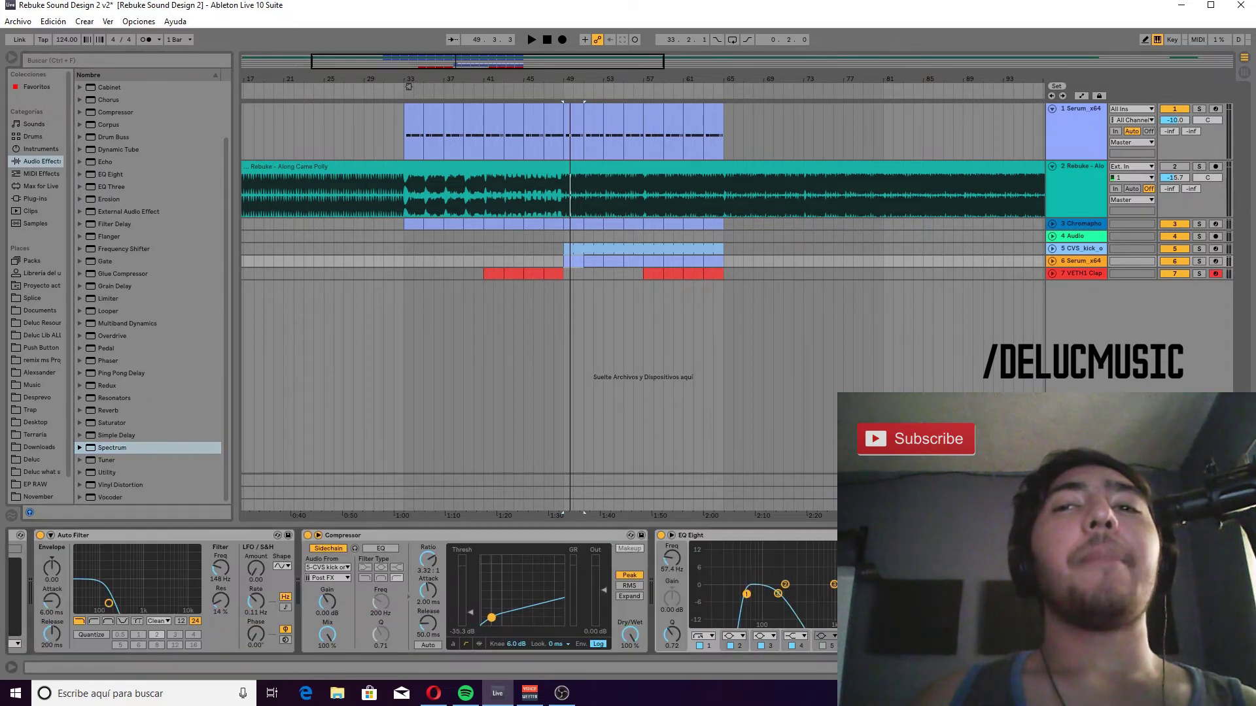
key(space)
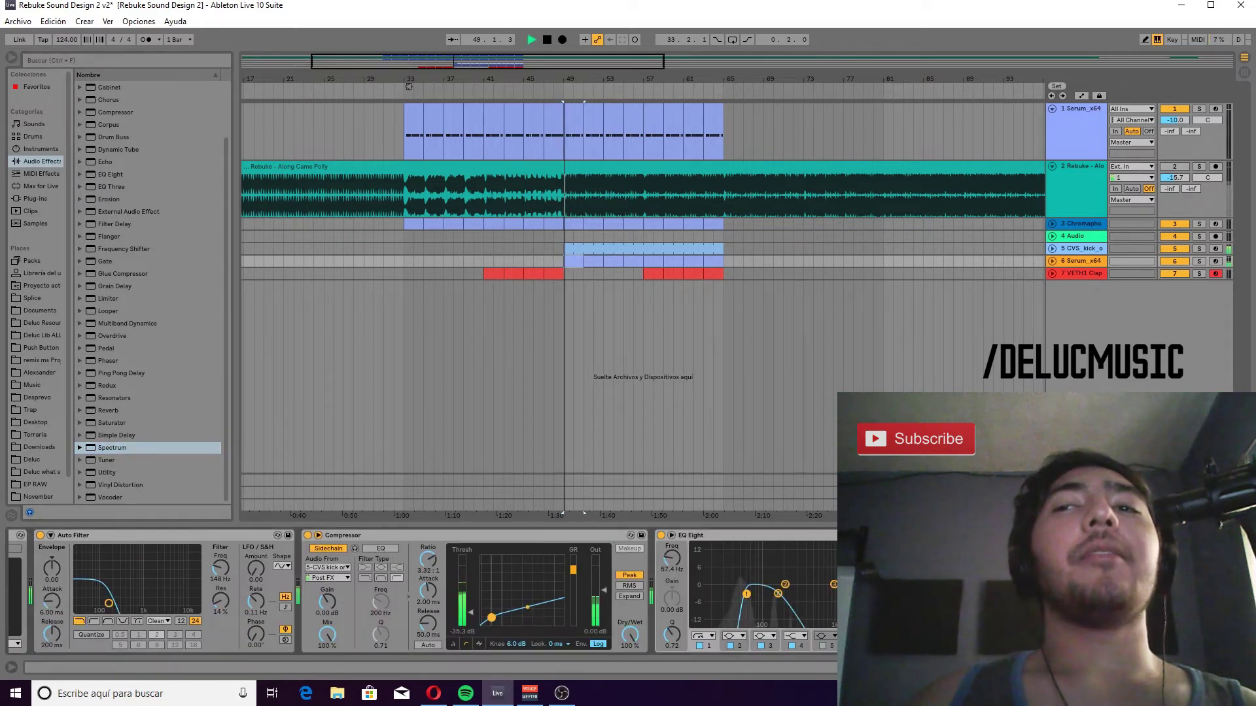
Solo the second Serum track, set EQ Eight's low-cut band to 62.6 Hz with Q 0.51, and compare it with EQ Eight bypassed.
click(1199, 261)
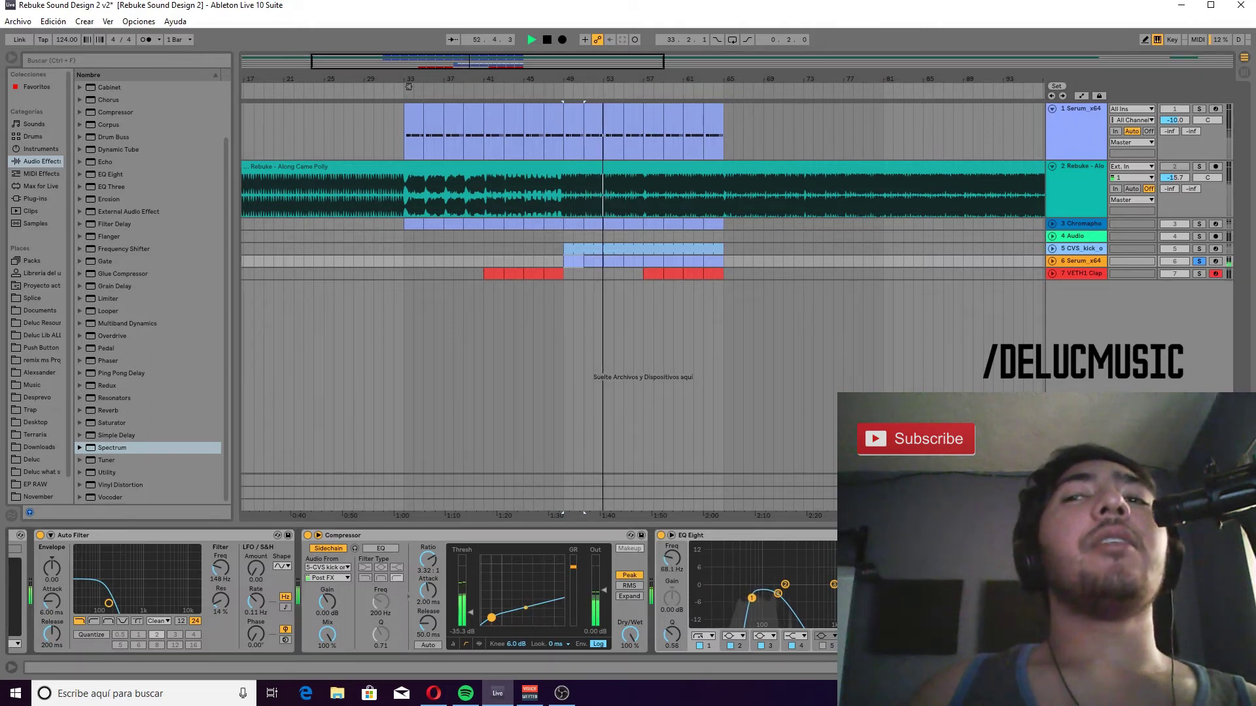
key(space)
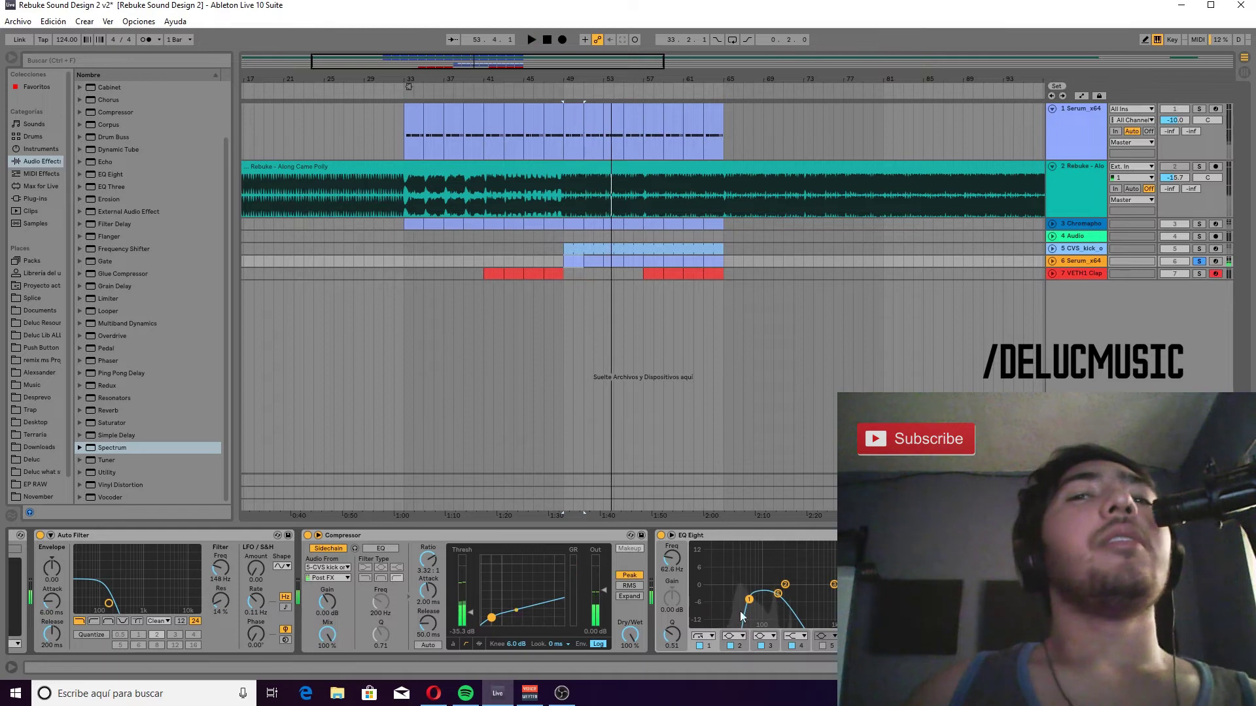
click(661, 535)
key(space)
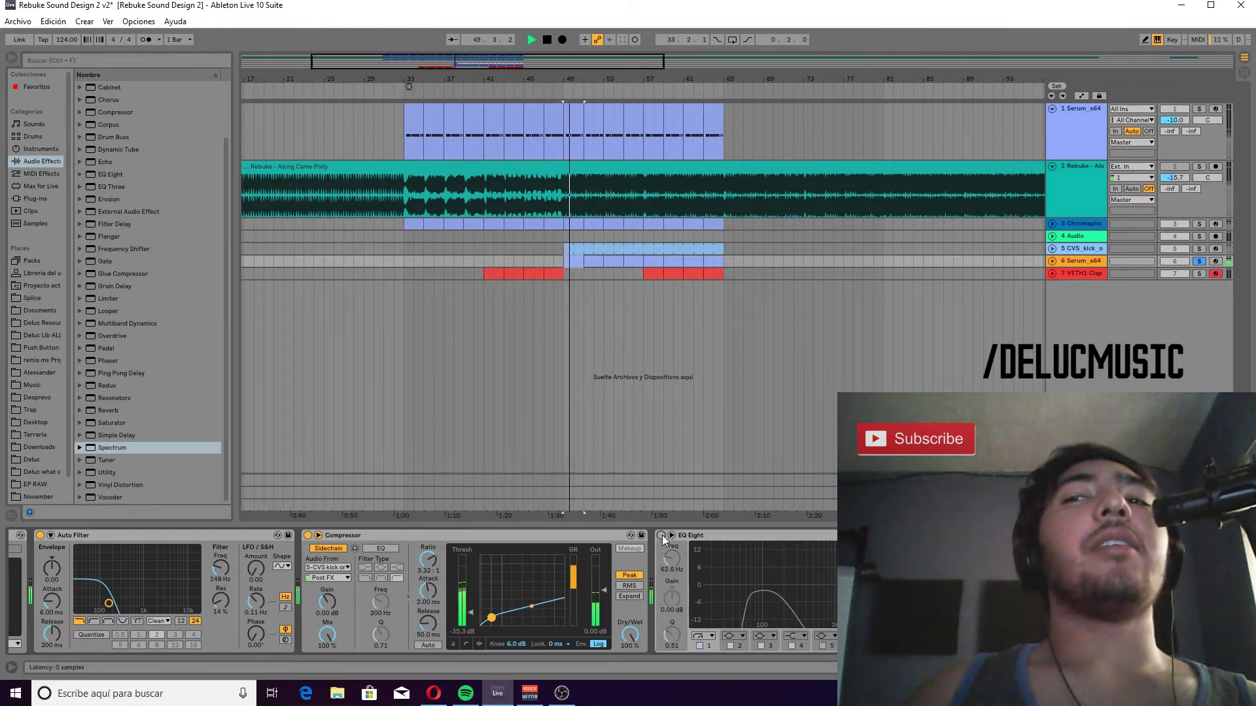
click(662, 535)
key(space)
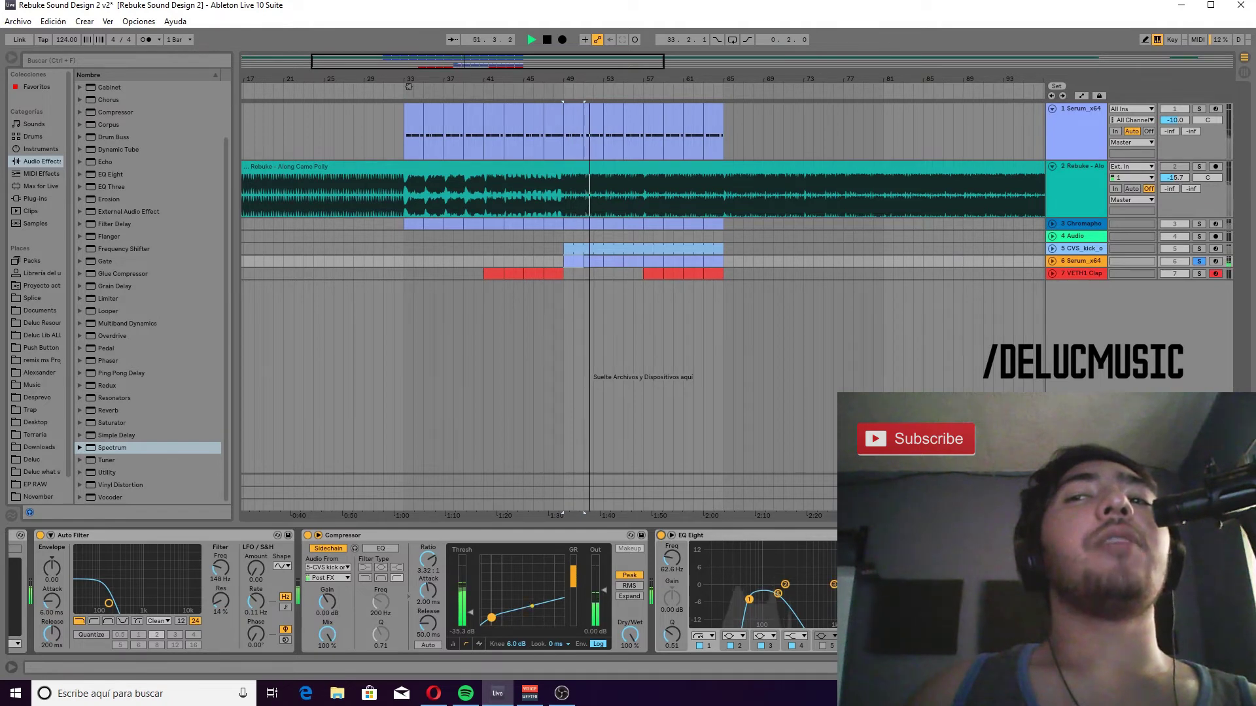
Unsolo the second Serum track and play the full arrangement from bar 49, and from bar 41 where the clap clips start.
key(space)
click(1199, 262)
key(space)
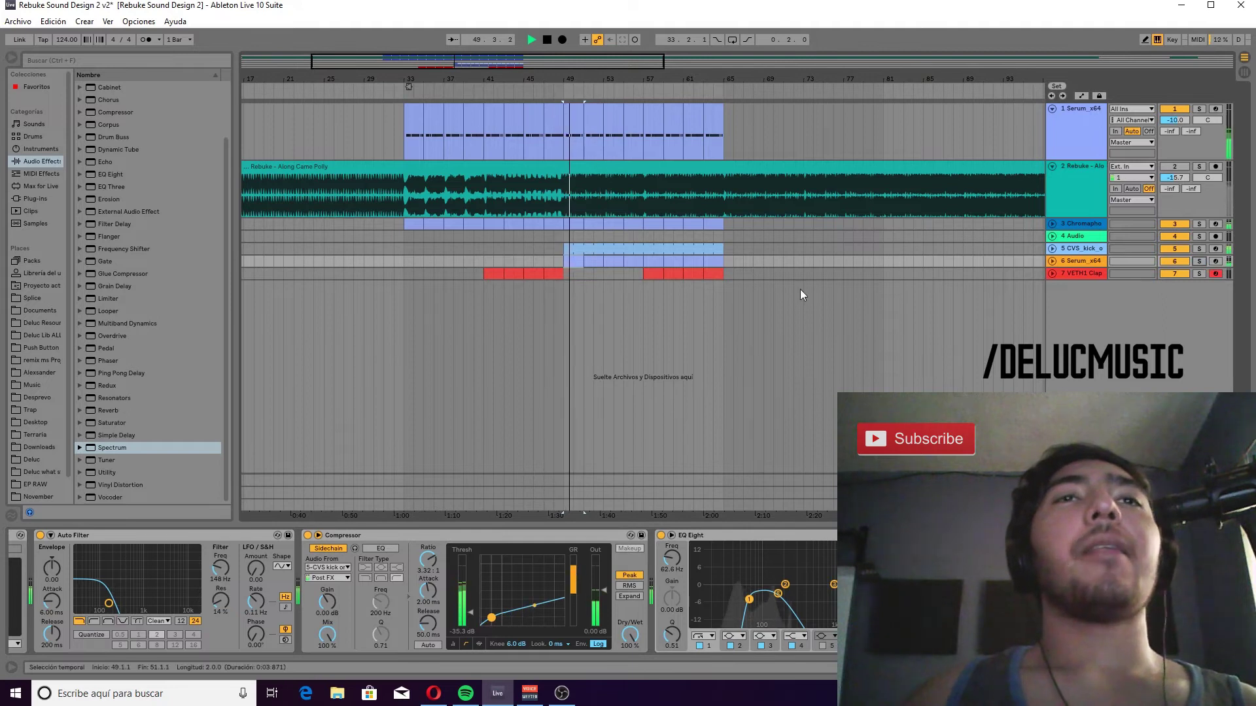
key(space)
click(485, 260)
key(space)
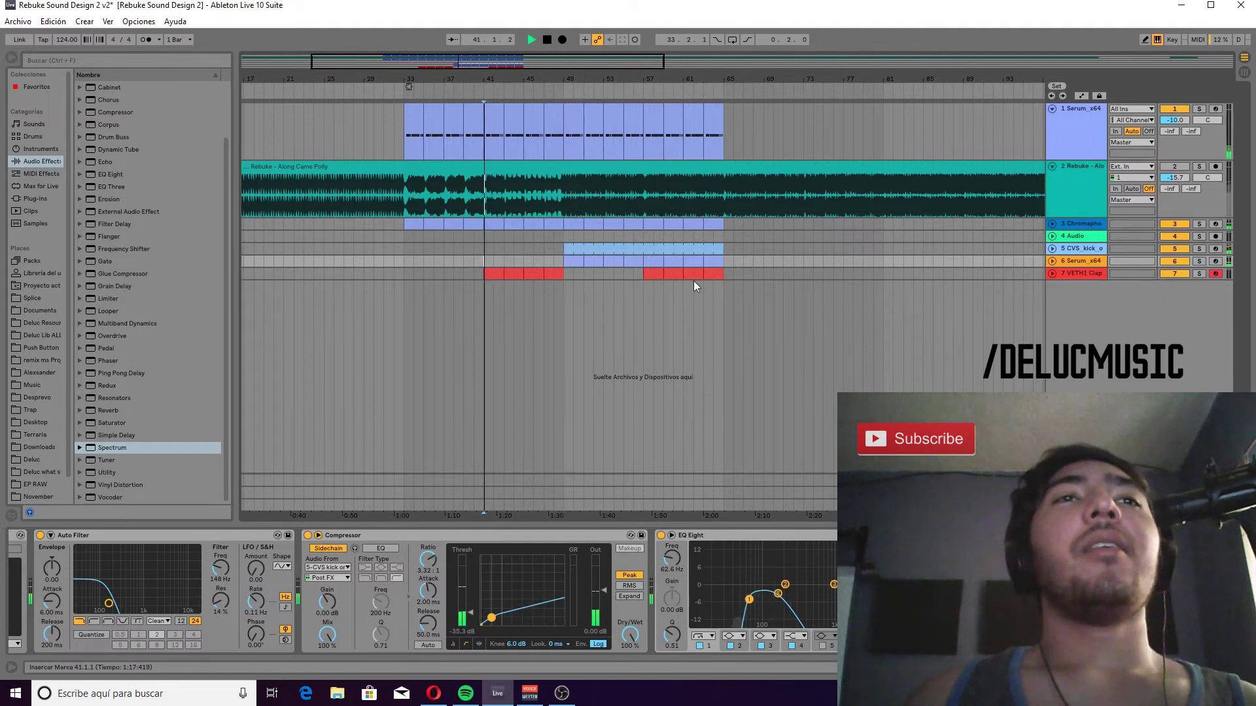
Stop playback and examine the clap track's sample, Reverb and Ping Pong Delay settings, focusing on the Reverb's Dry/Wet amount.
click(1079, 274)
key(space)
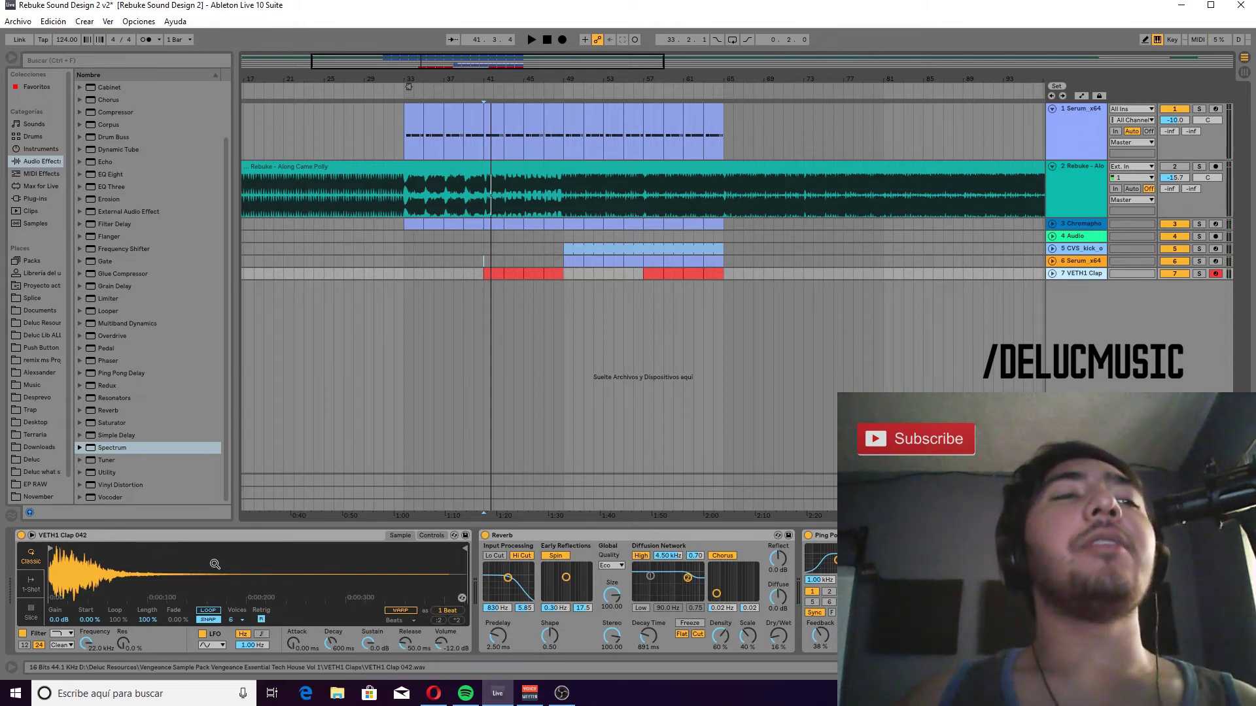
click(780, 637)
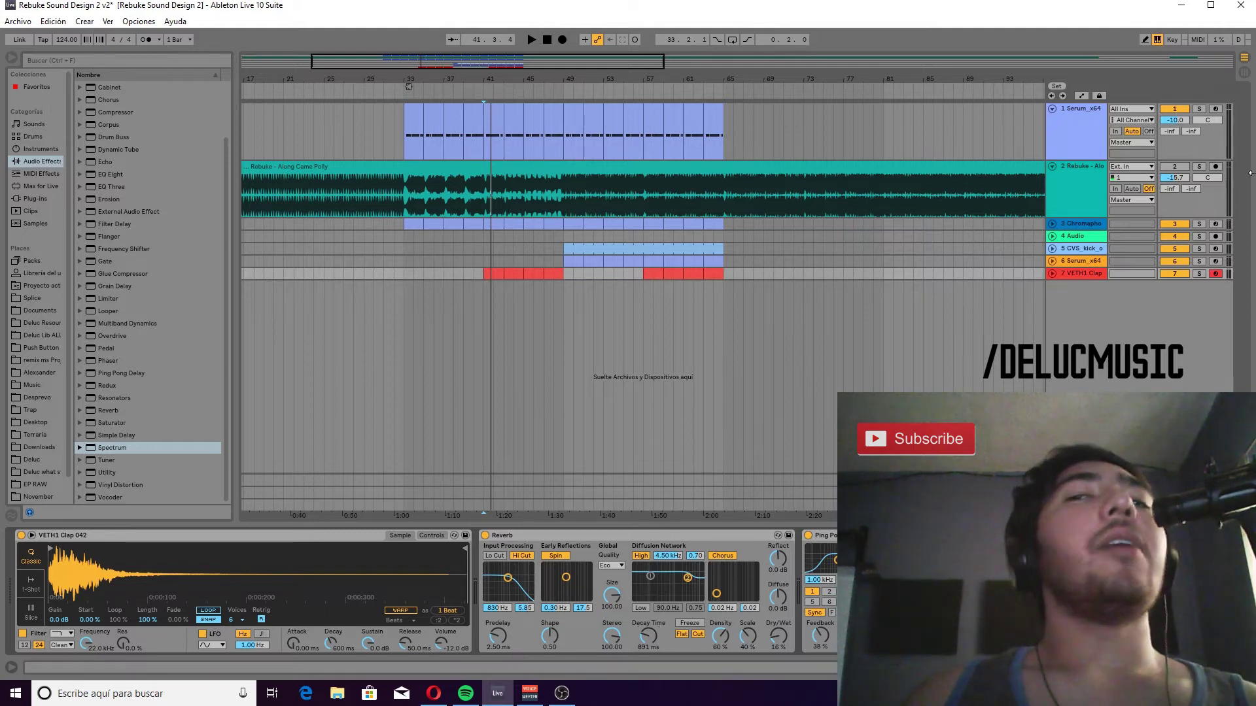
Solo the clap track and play it from bar 41 and from bar 48.
click(1200, 273)
key(space)
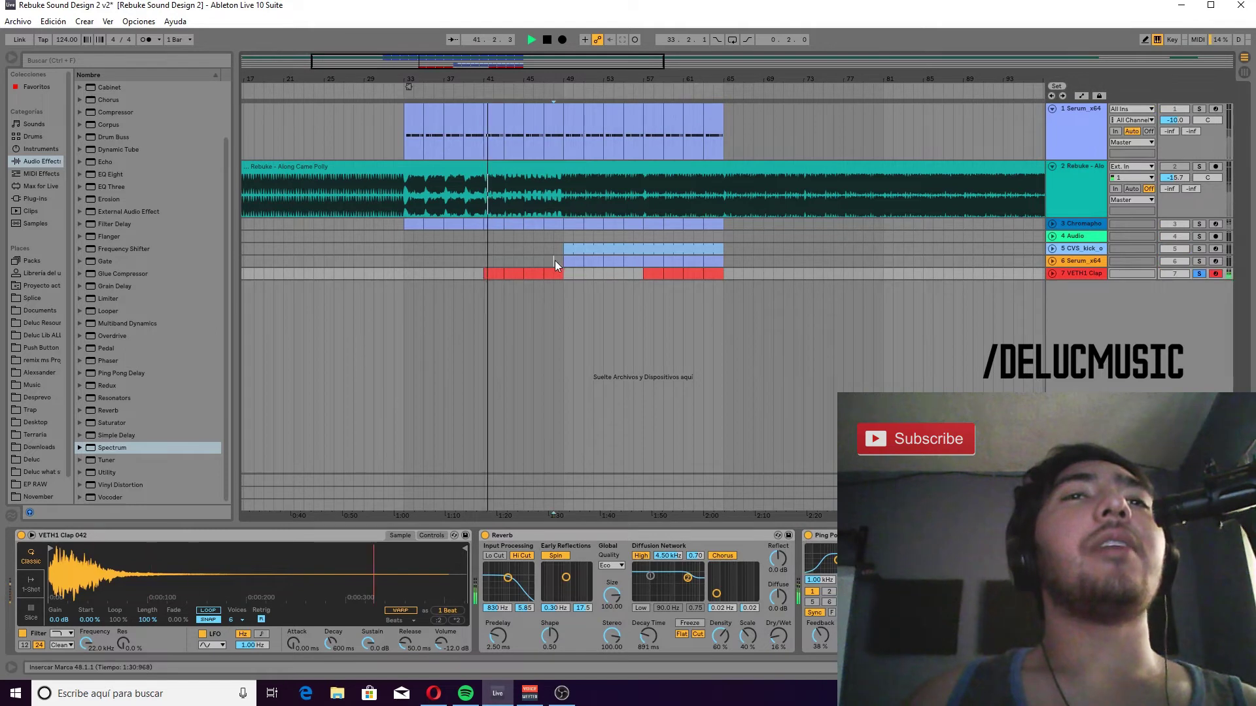
click(554, 261)
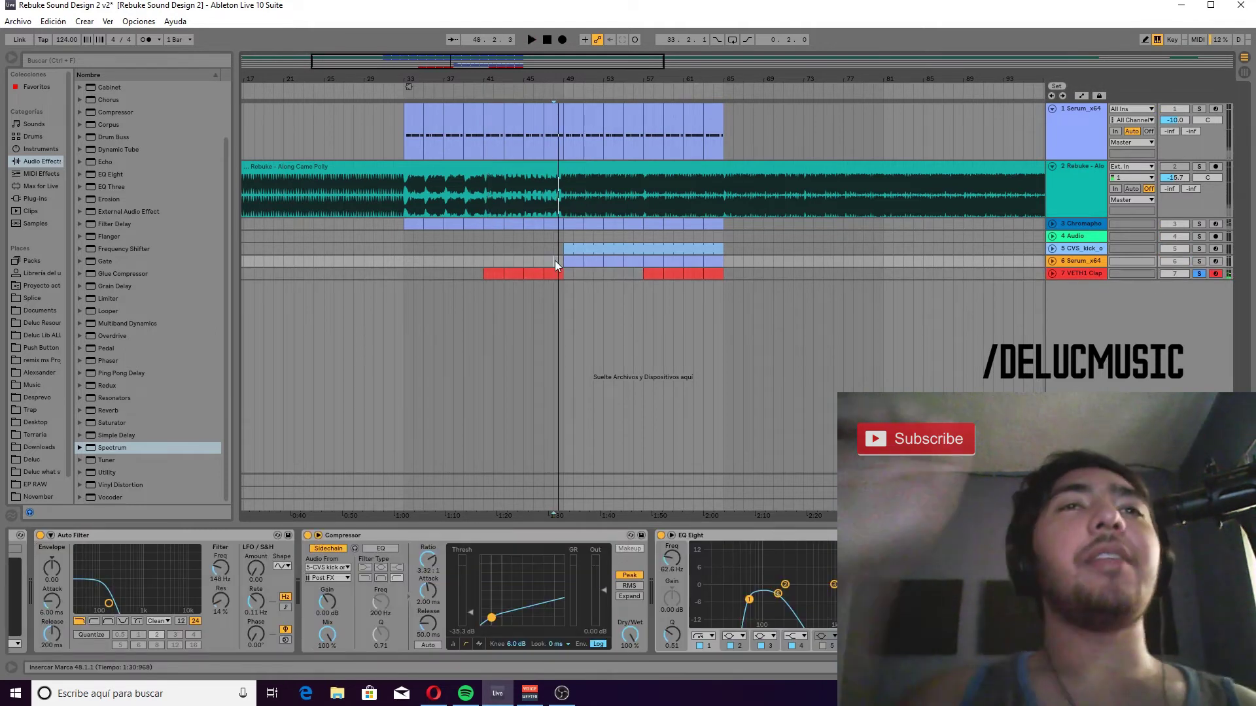
Expand the clap track around bar 49 and show the automation lanes with its Ping Pong Delay Dry/Wet curve.
click(1052, 274)
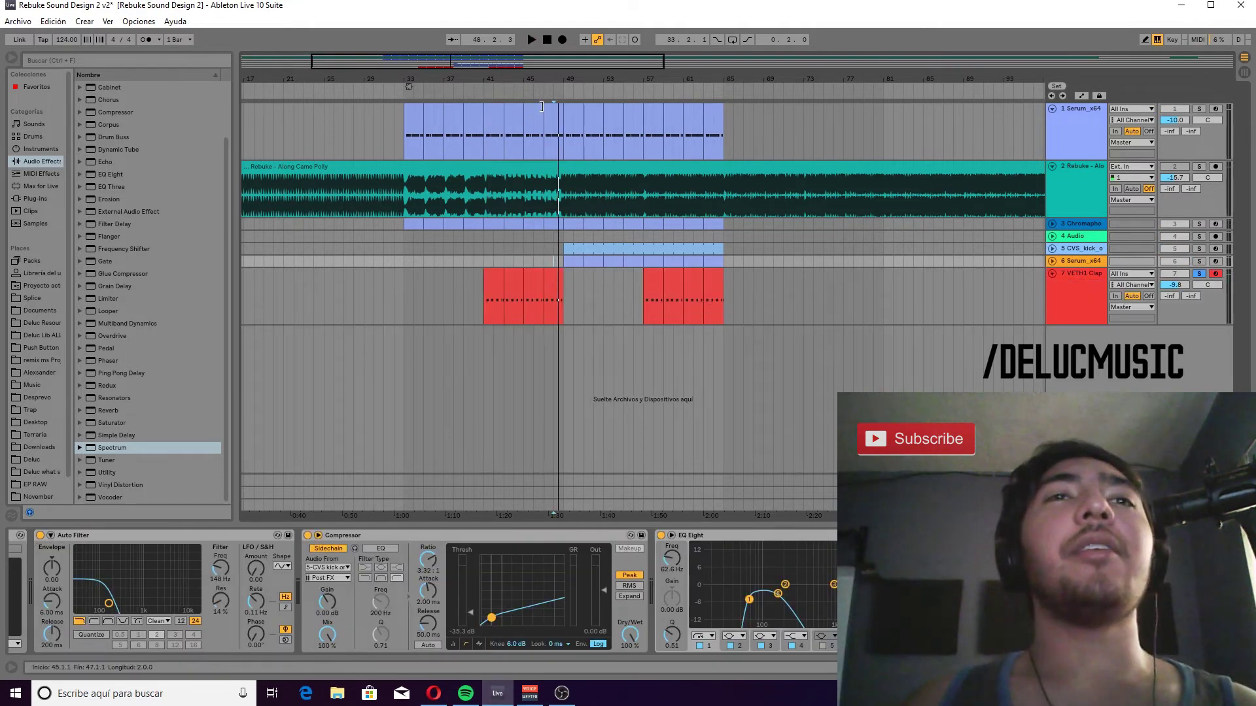
key(z)
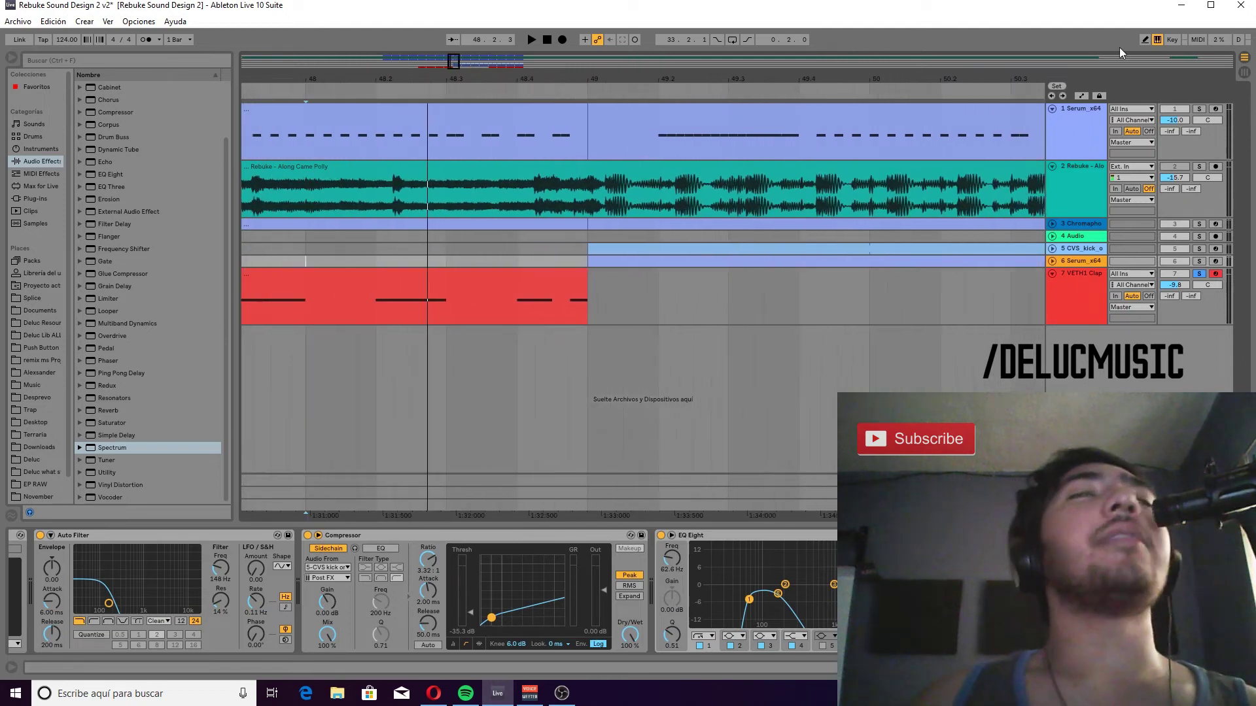
click(1083, 96)
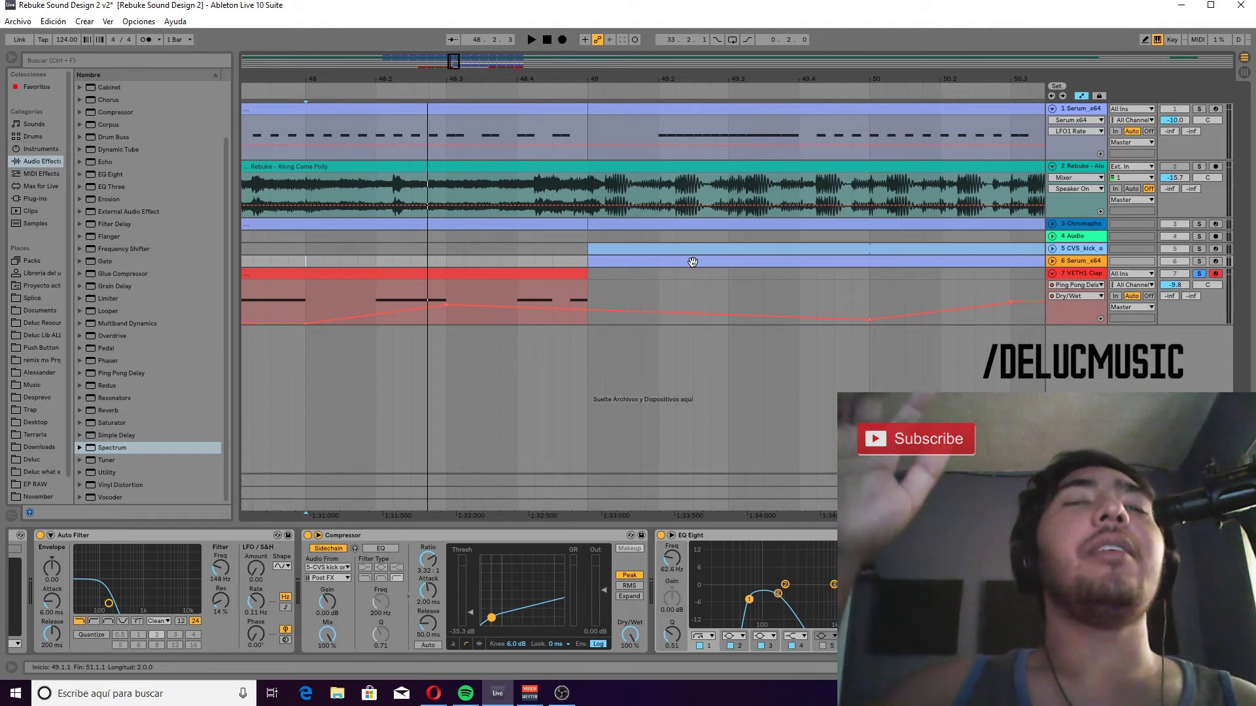
Play the soloed clap's delay tail from bar 48 past bar 49, and place the insert marker at 49.2 on the first Serum track.
key(space)
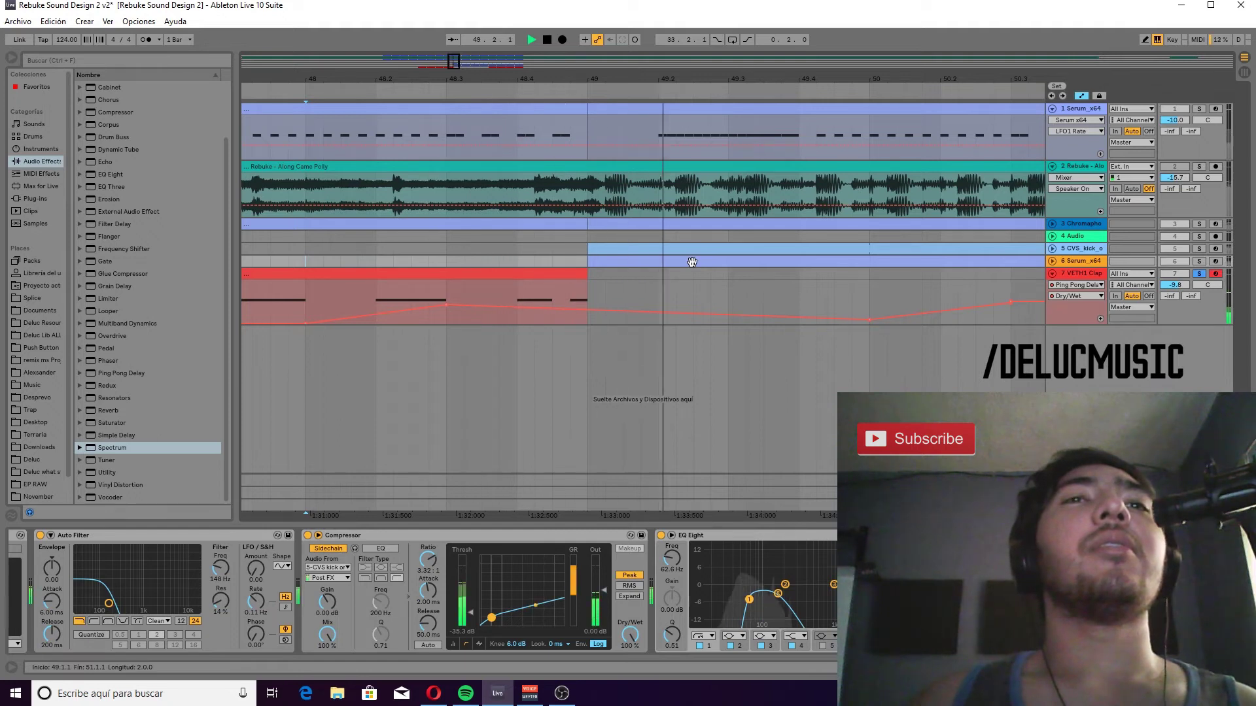
key(space)
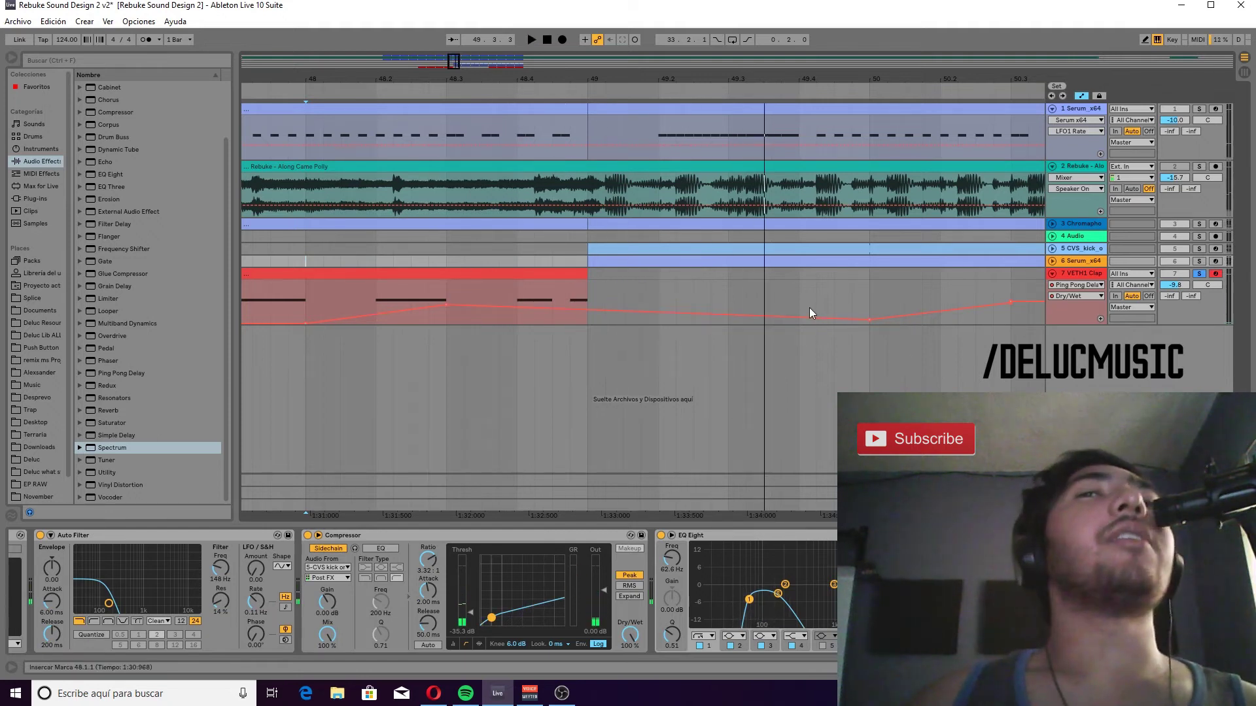
click(657, 124)
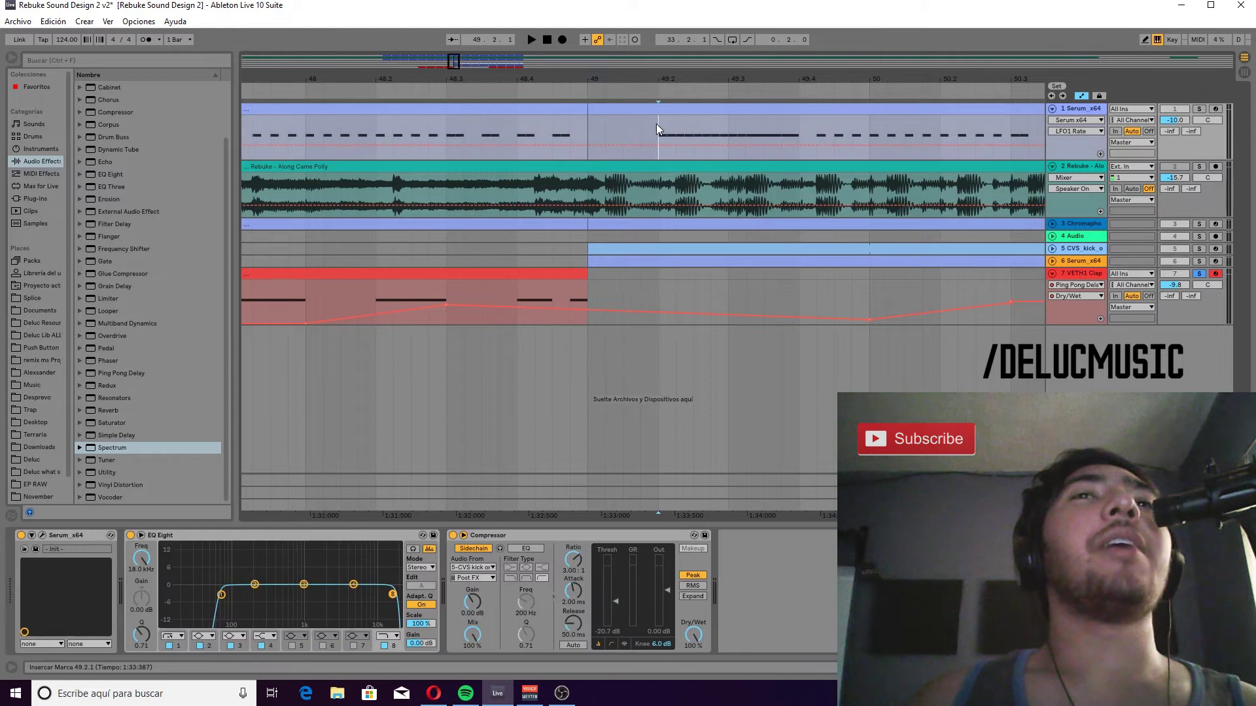
Unsolo the clap track and play all tracks into the bar 49 drop, first from 48.3 and then from 48.4.
click(587, 293)
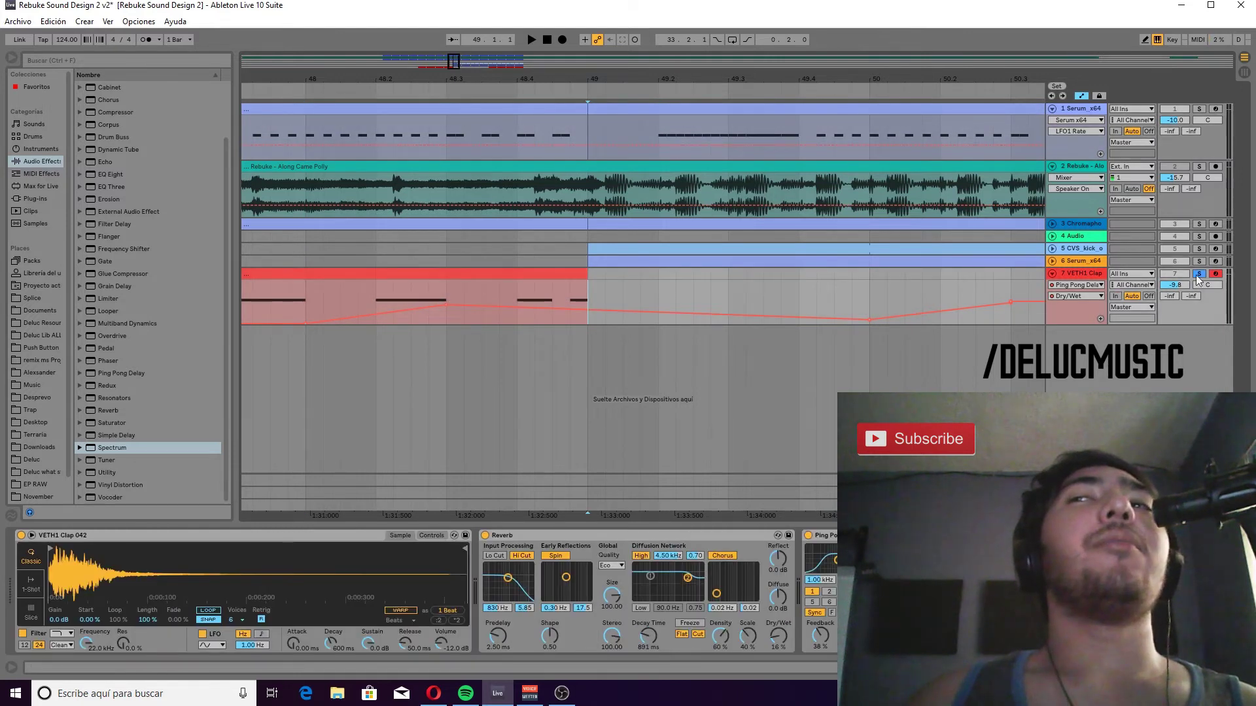
key(space)
key(space)
click(446, 298)
key(space)
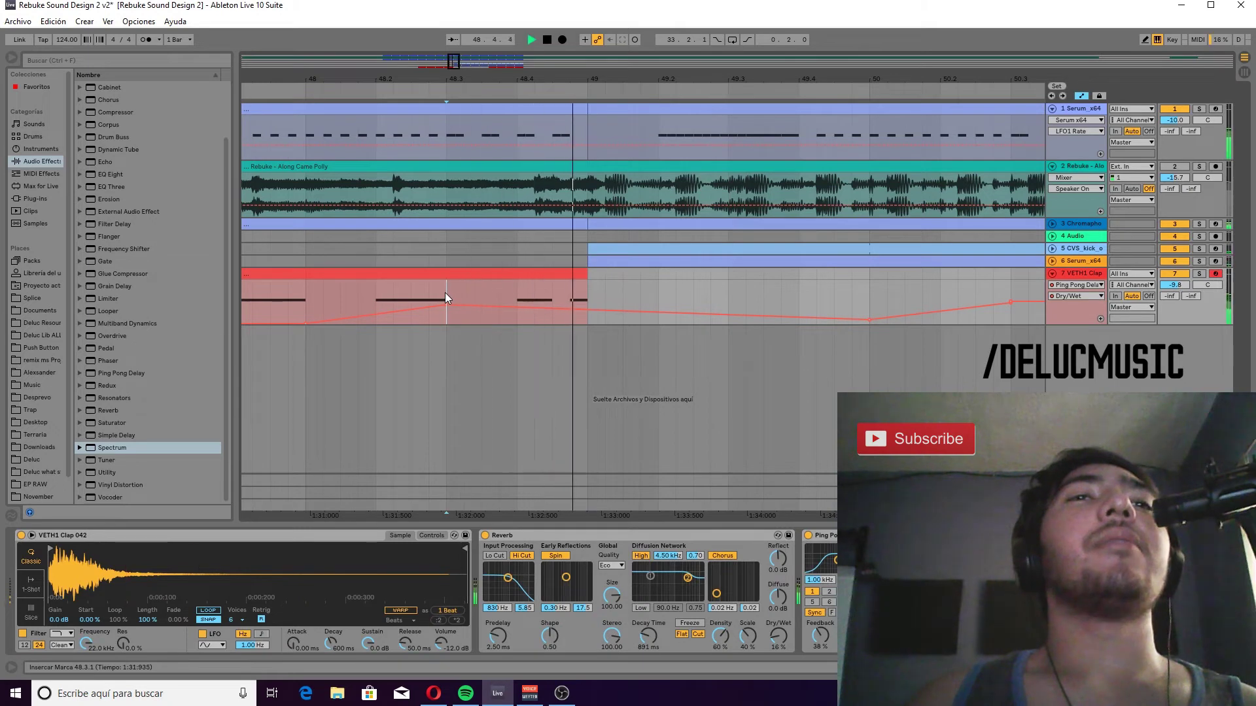
click(588, 280)
key(space)
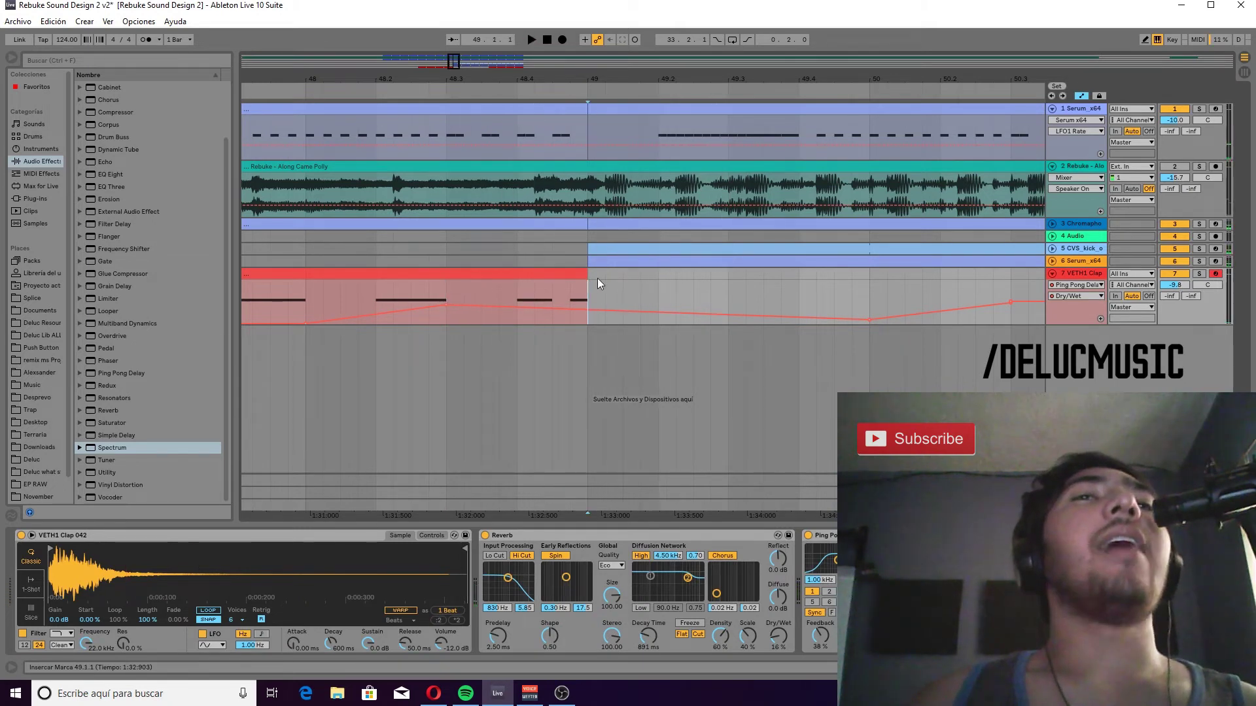
click(635, 292)
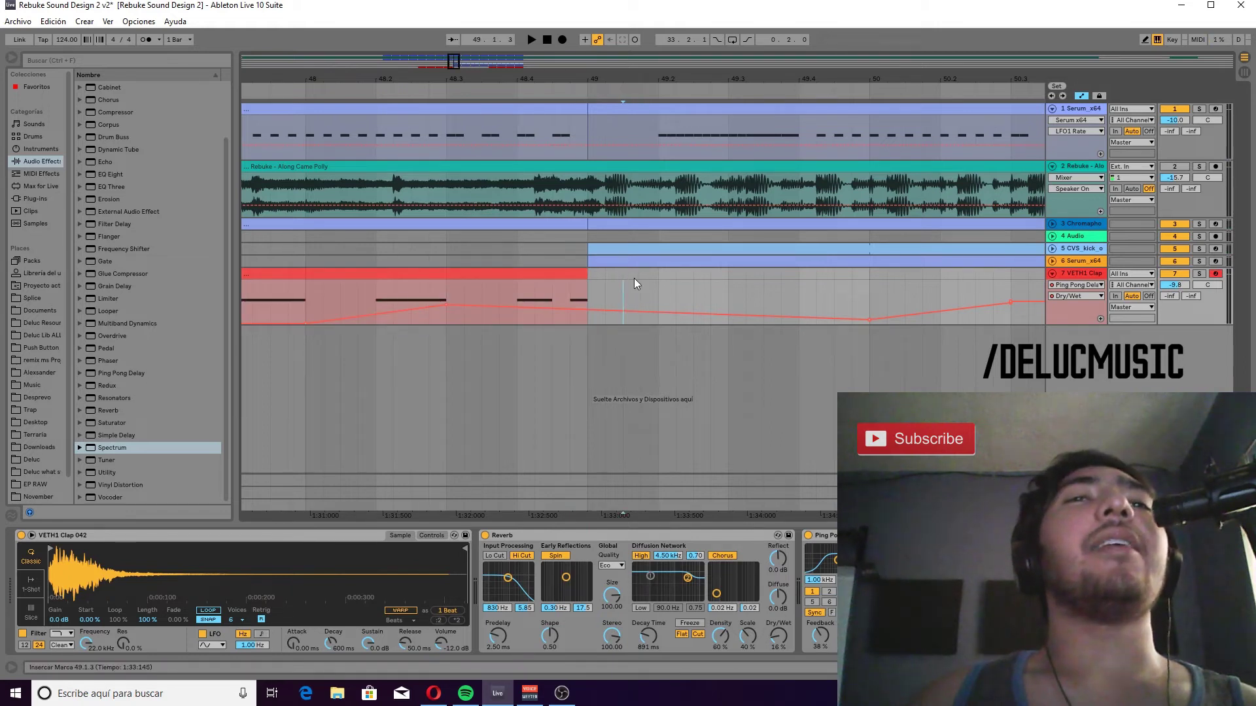
click(516, 294)
key(space)
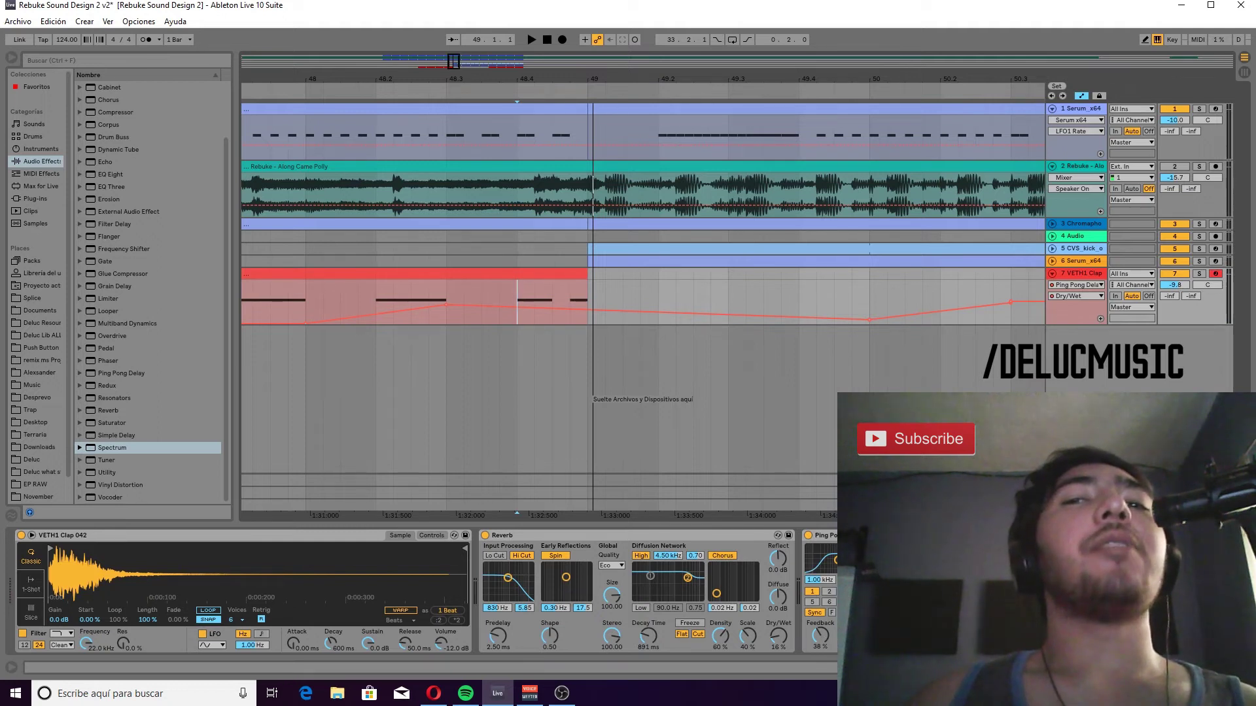
Play the full mix from just before bar 49 with the clap track folded and the automation lanes hidden.
click(1199, 273)
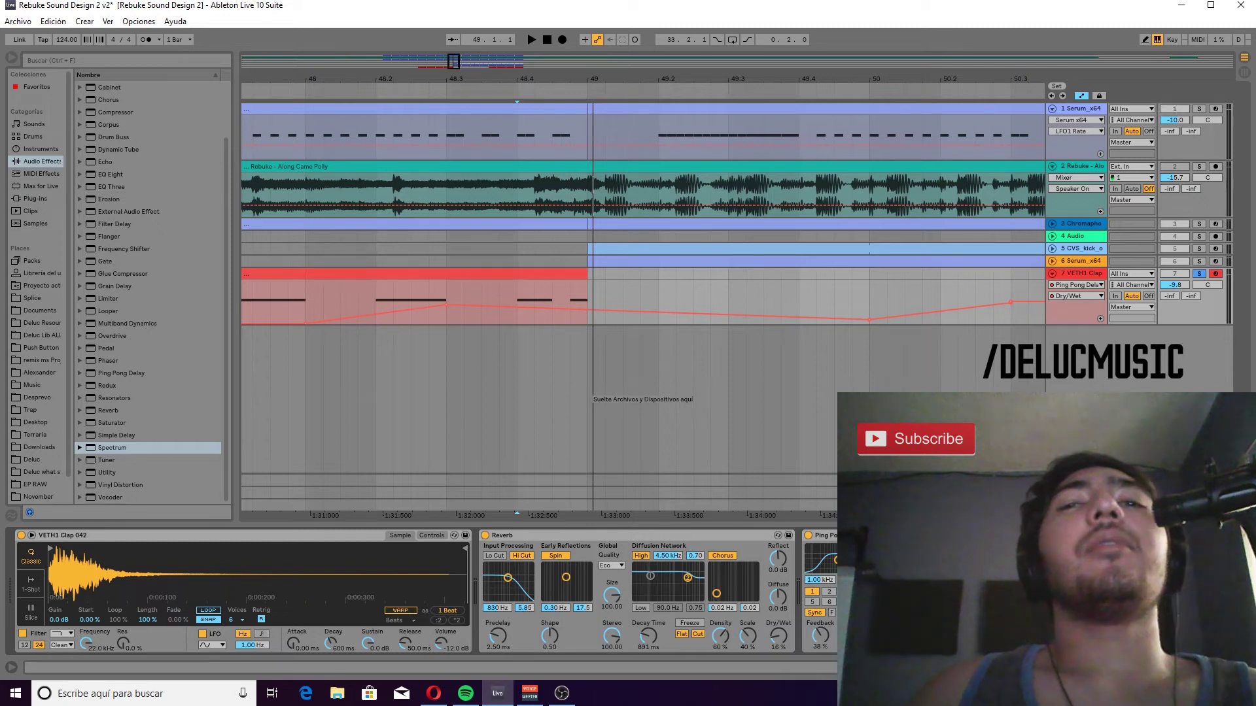
drag(602, 71, 625, 72)
click(1199, 273)
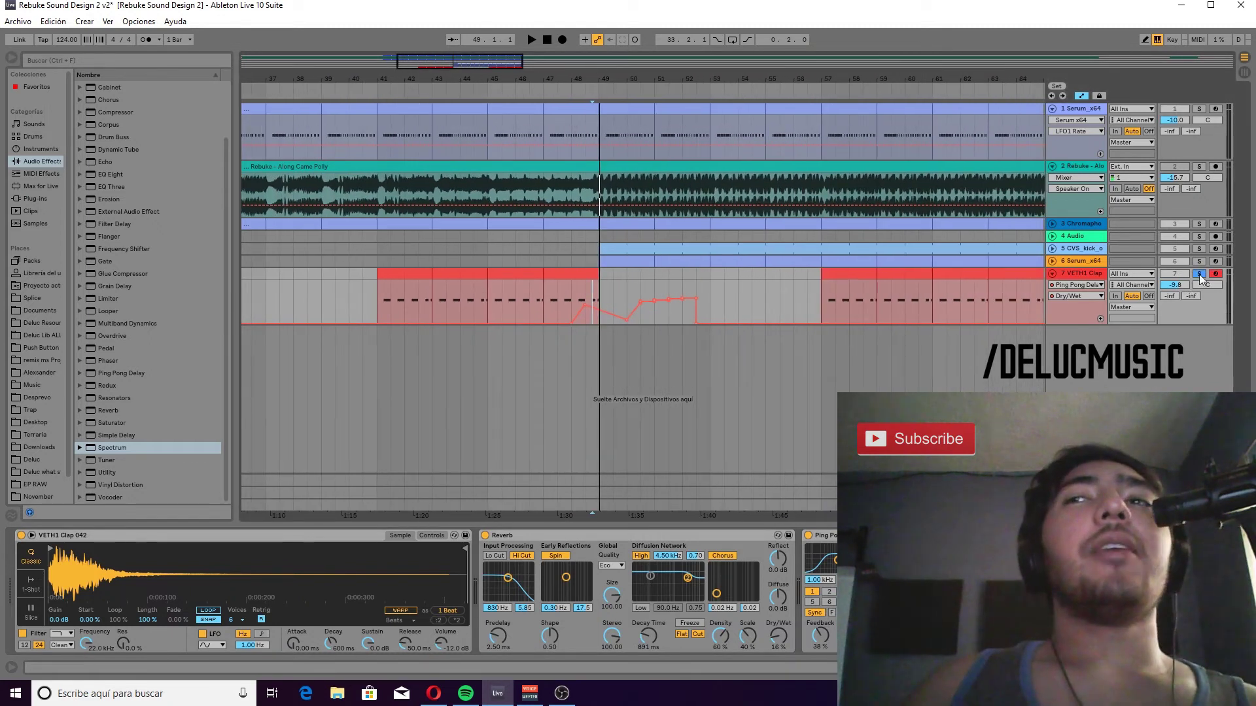
click(1052, 274)
key(space)
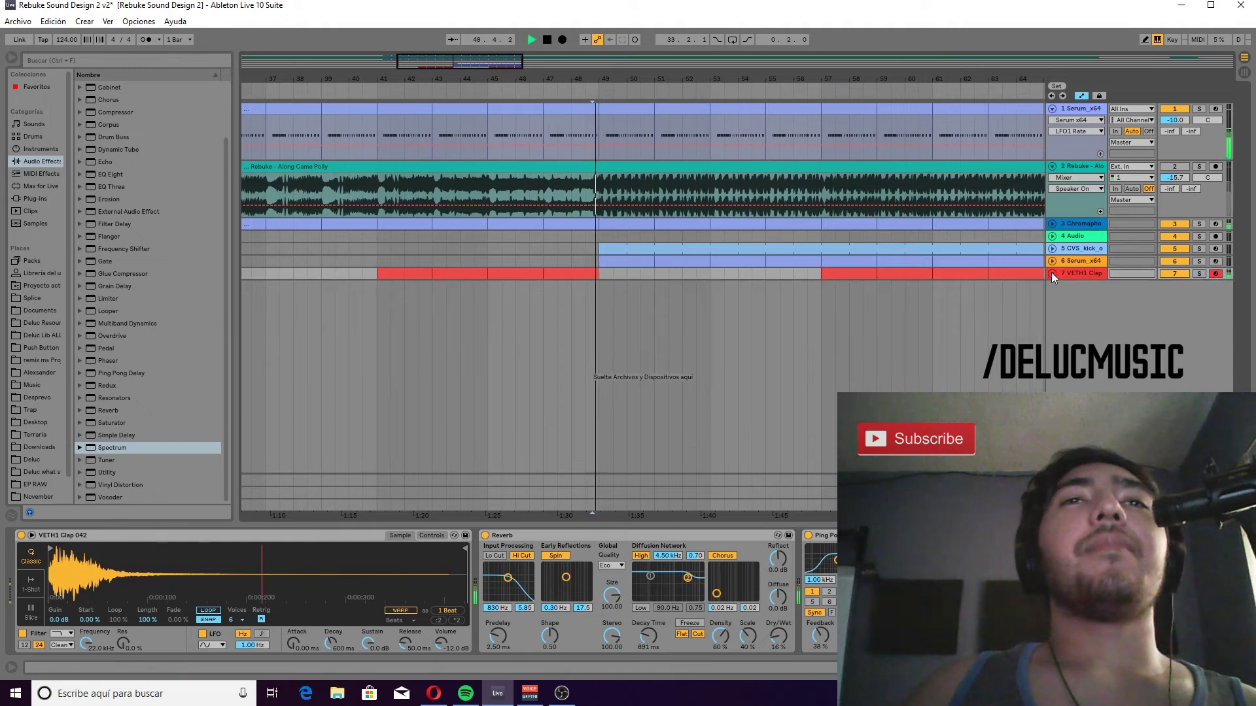
click(1078, 95)
drag(471, 77, 474, 72)
key(space)
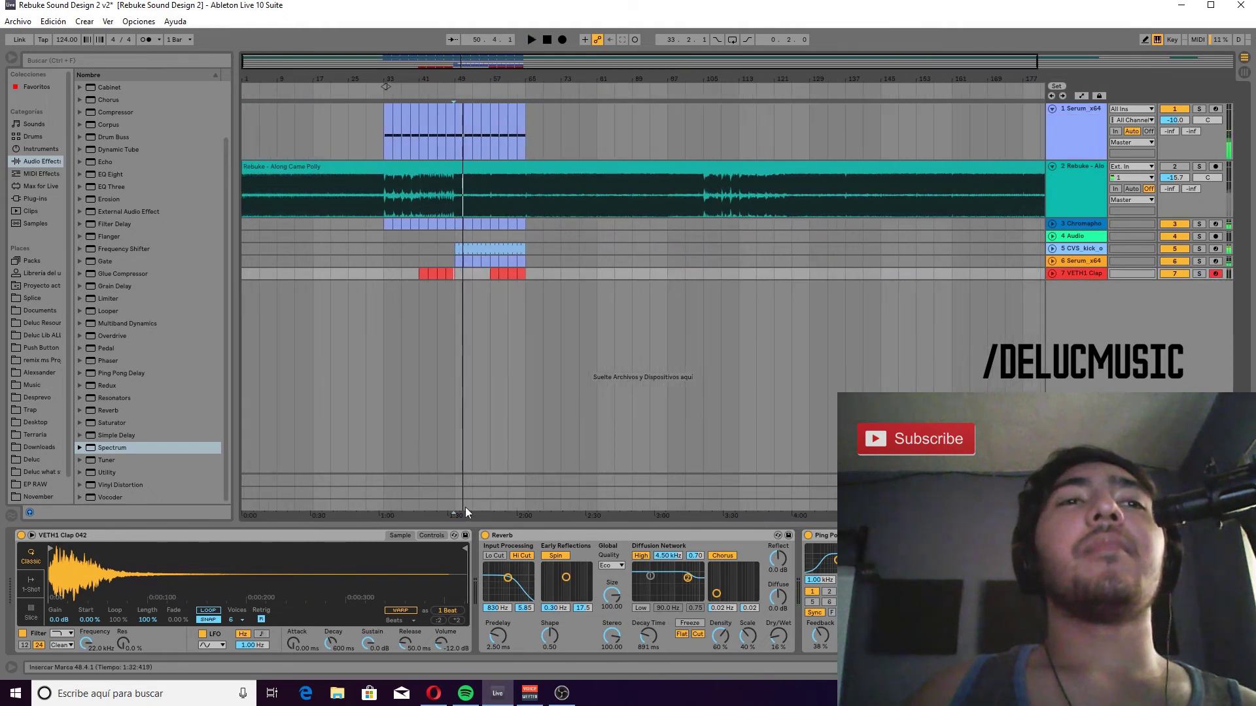
Select the master track at bar 49 and switch on its REQ 6 Stereo, Compressor and L1 limiter Stereo.
click(457, 501)
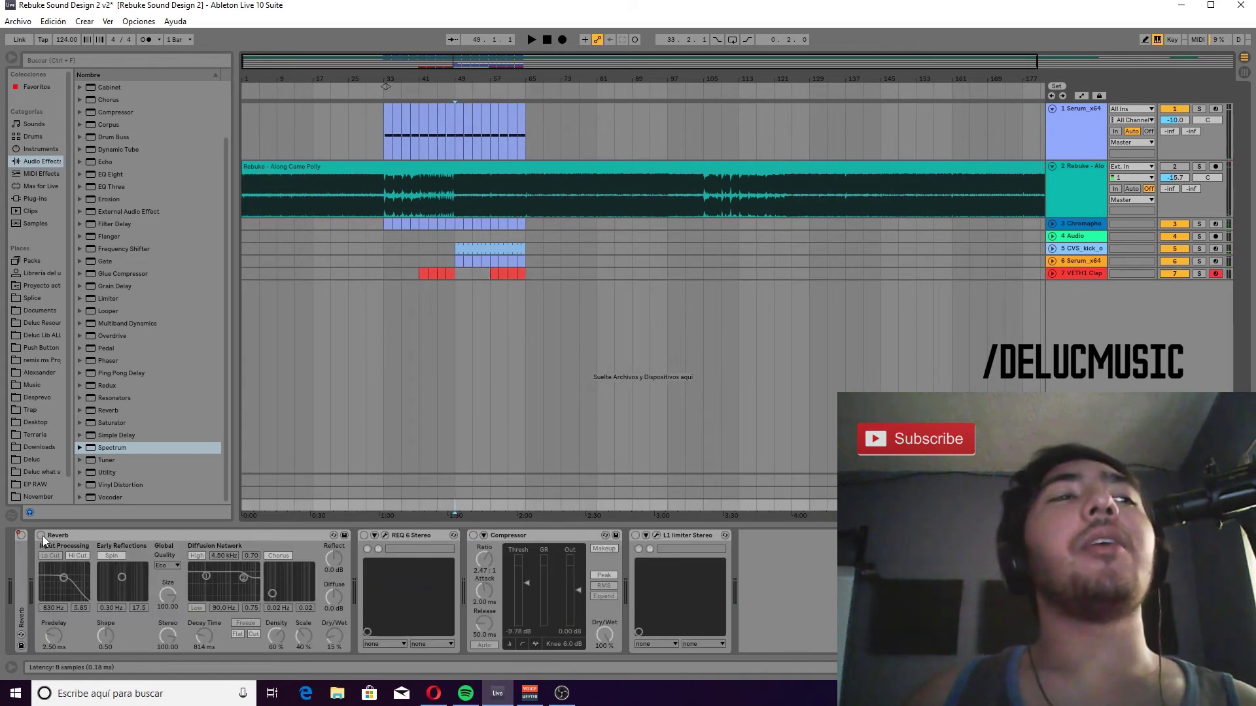
click(365, 536)
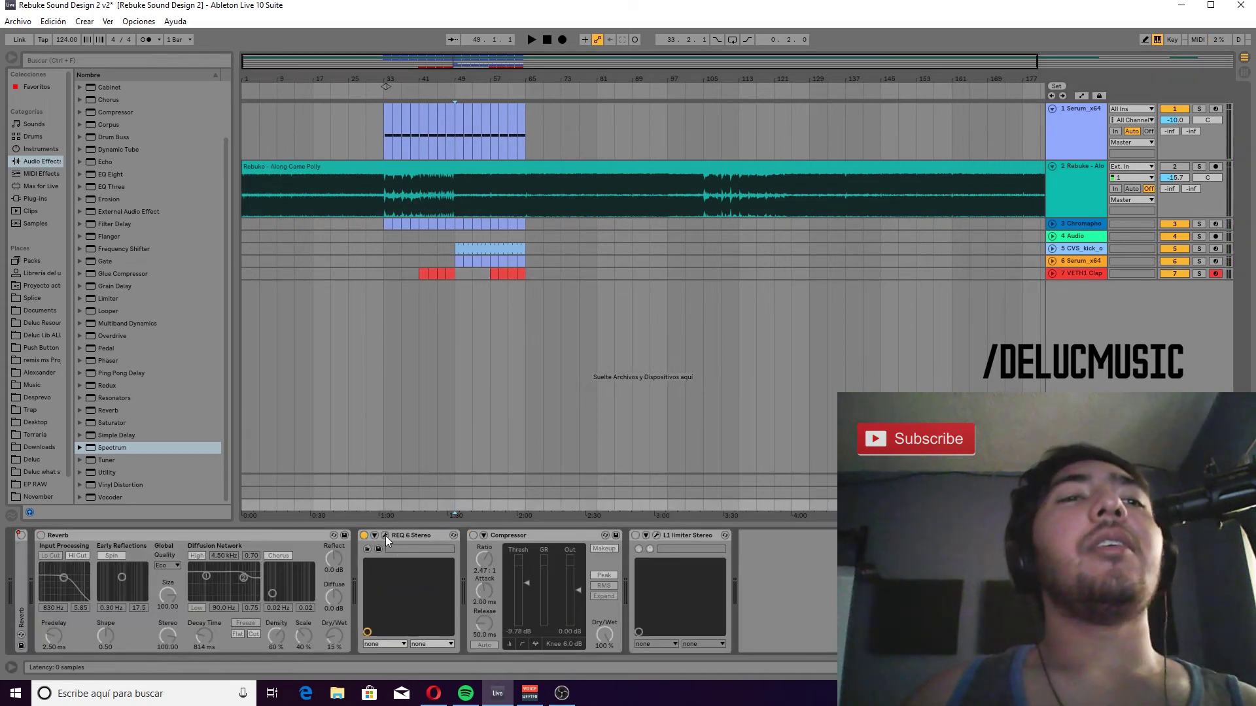
click(386, 535)
click(385, 536)
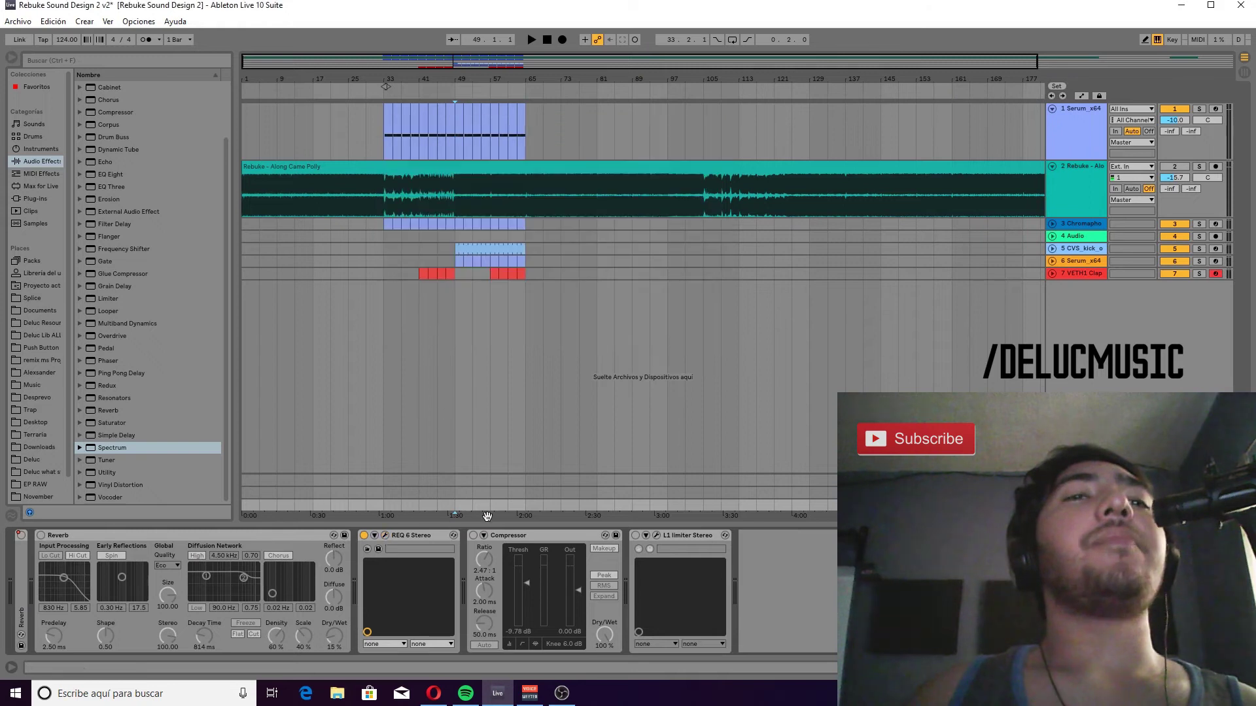
click(474, 536)
click(635, 536)
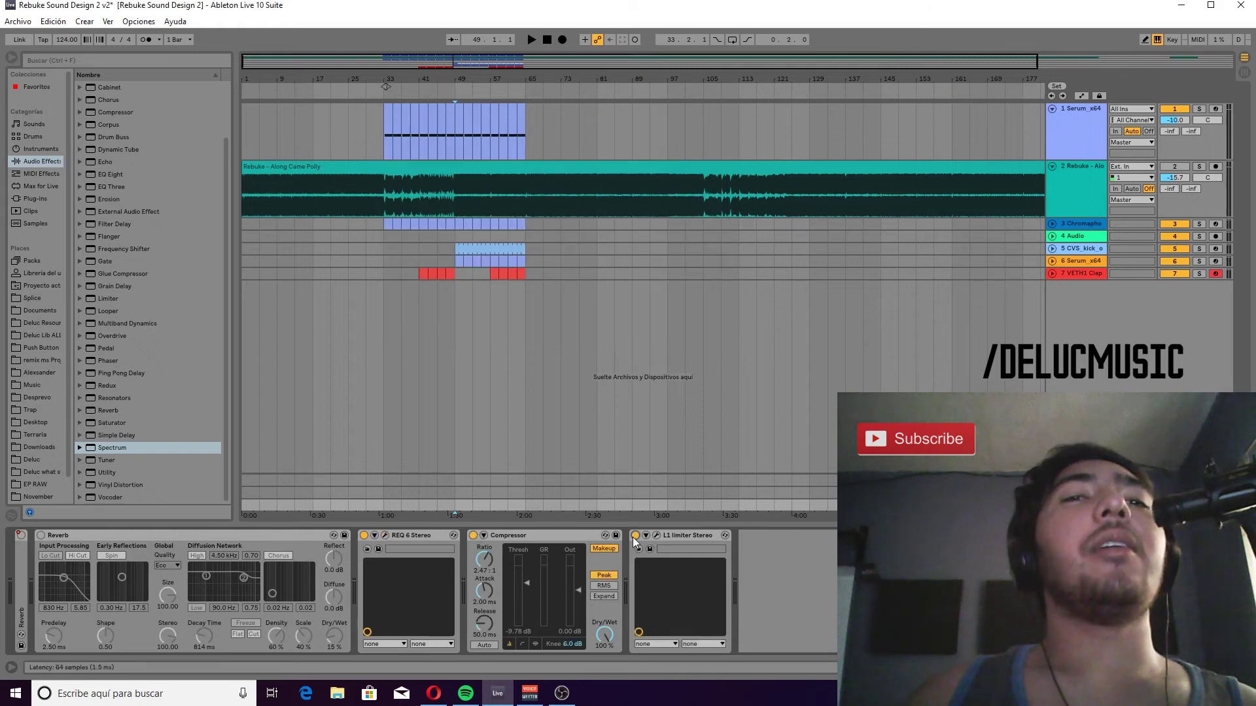
Play the drop while switching the master's Reverb on for comparison, then stop and bypass that Reverb.
key(space)
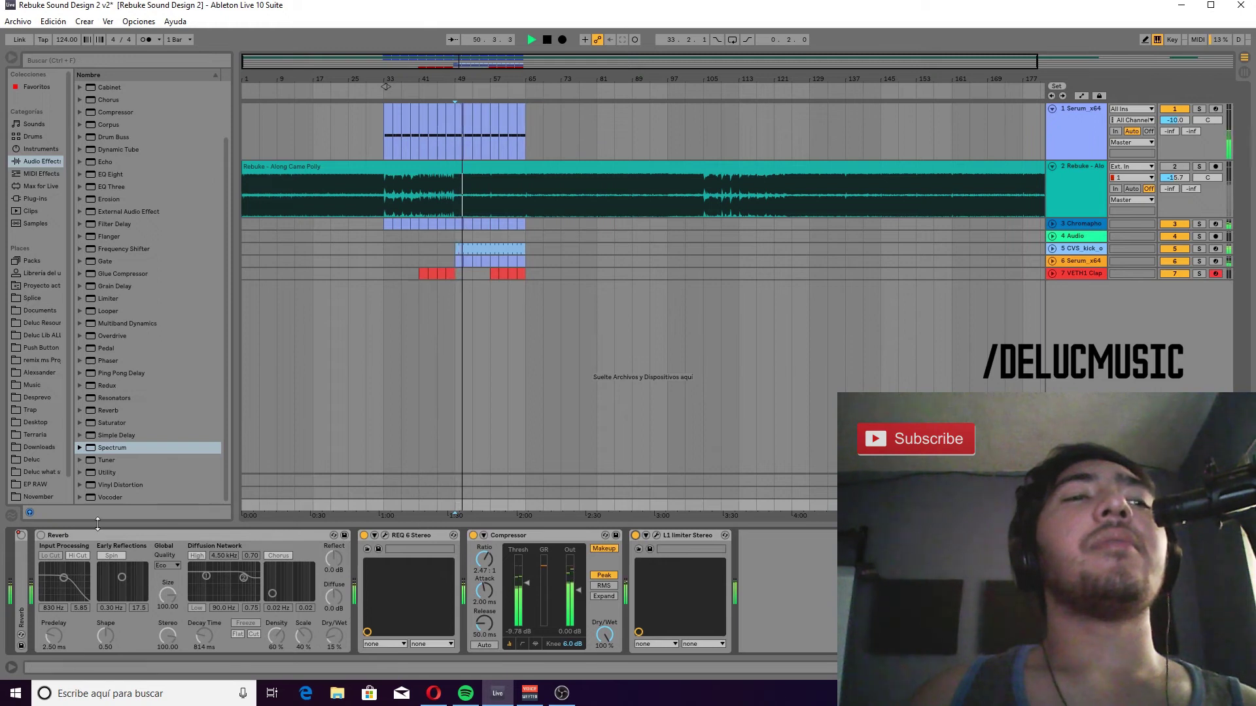
click(46, 534)
key(space)
click(41, 535)
click(41, 536)
key(space)
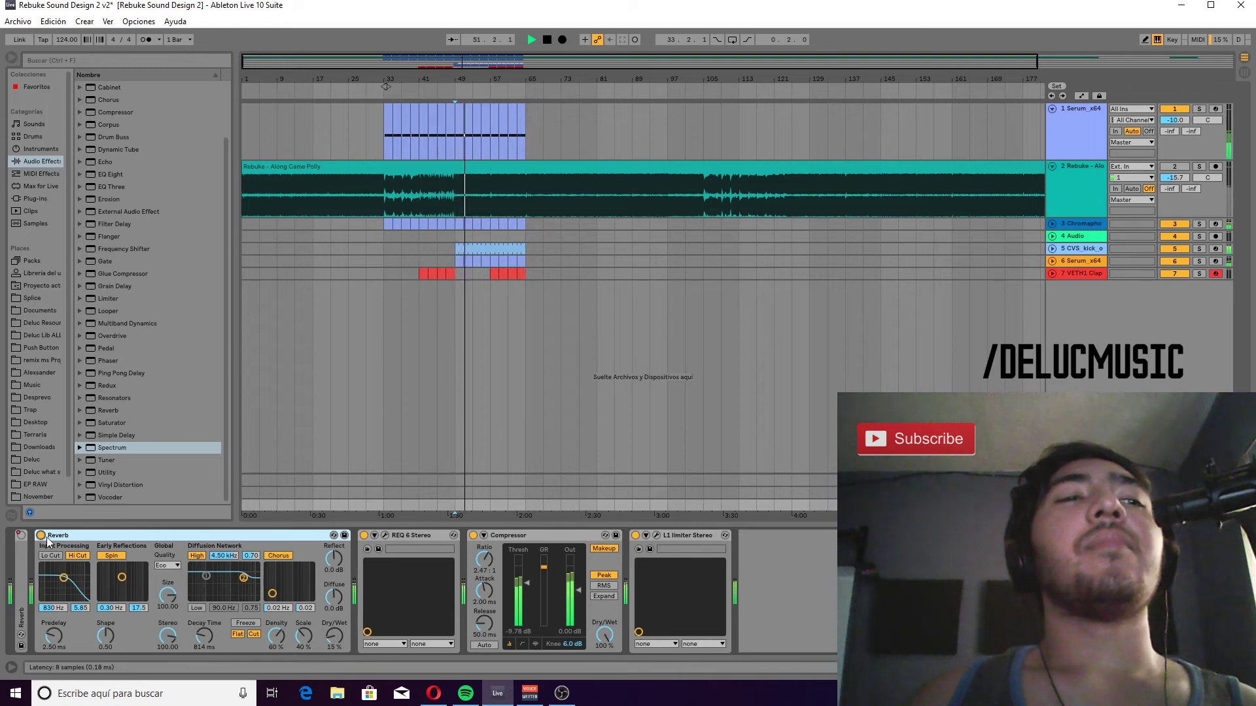
key(space)
click(41, 535)
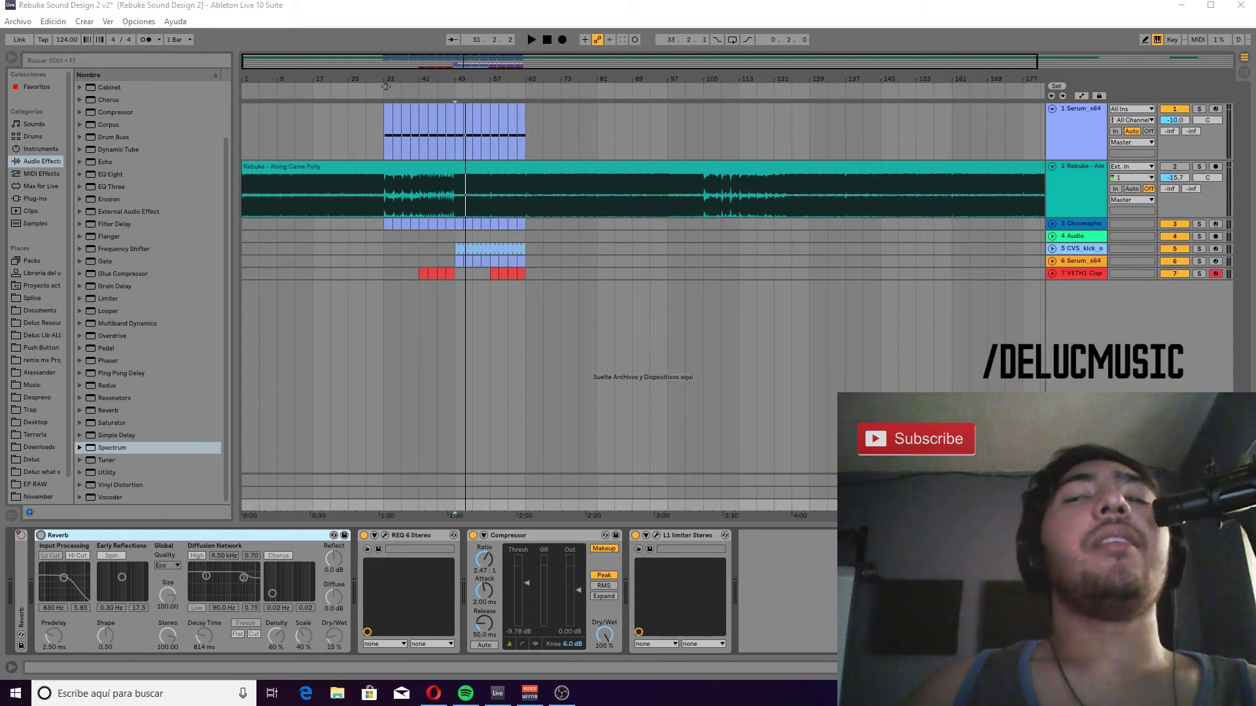
Play the drop briefly from bar 49 with the master's Reverb bypassed.
click(788, 591)
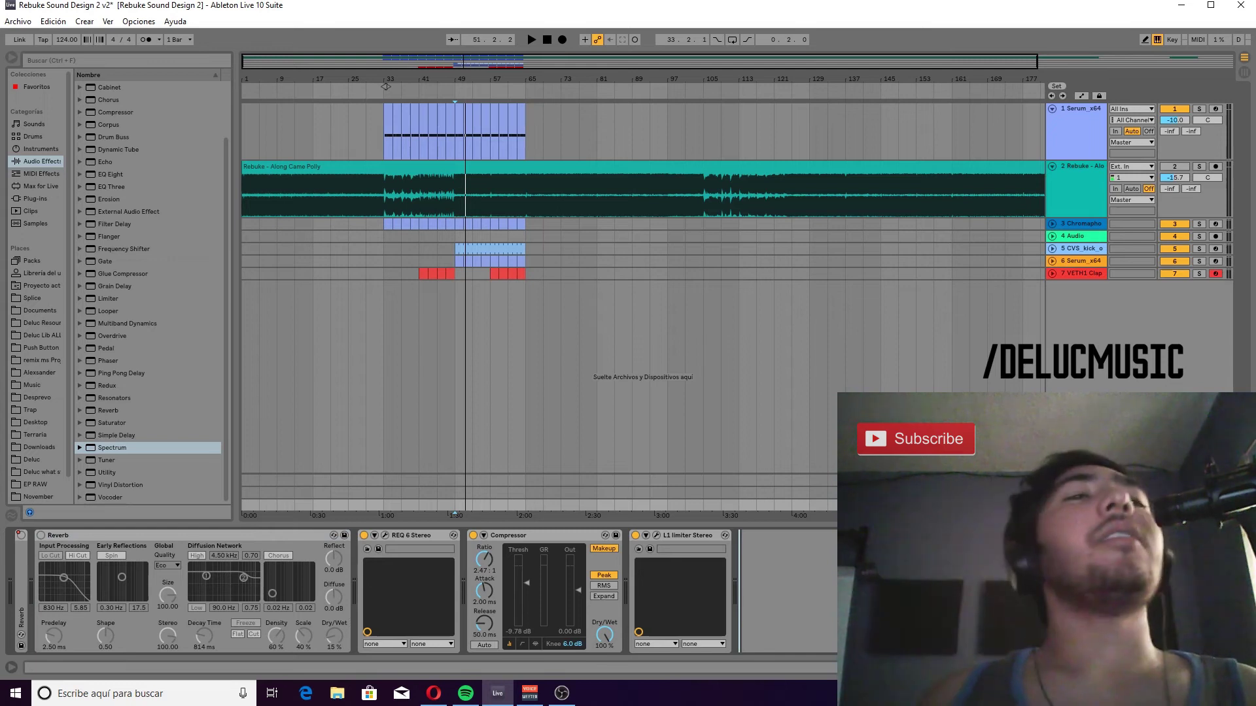
click(459, 500)
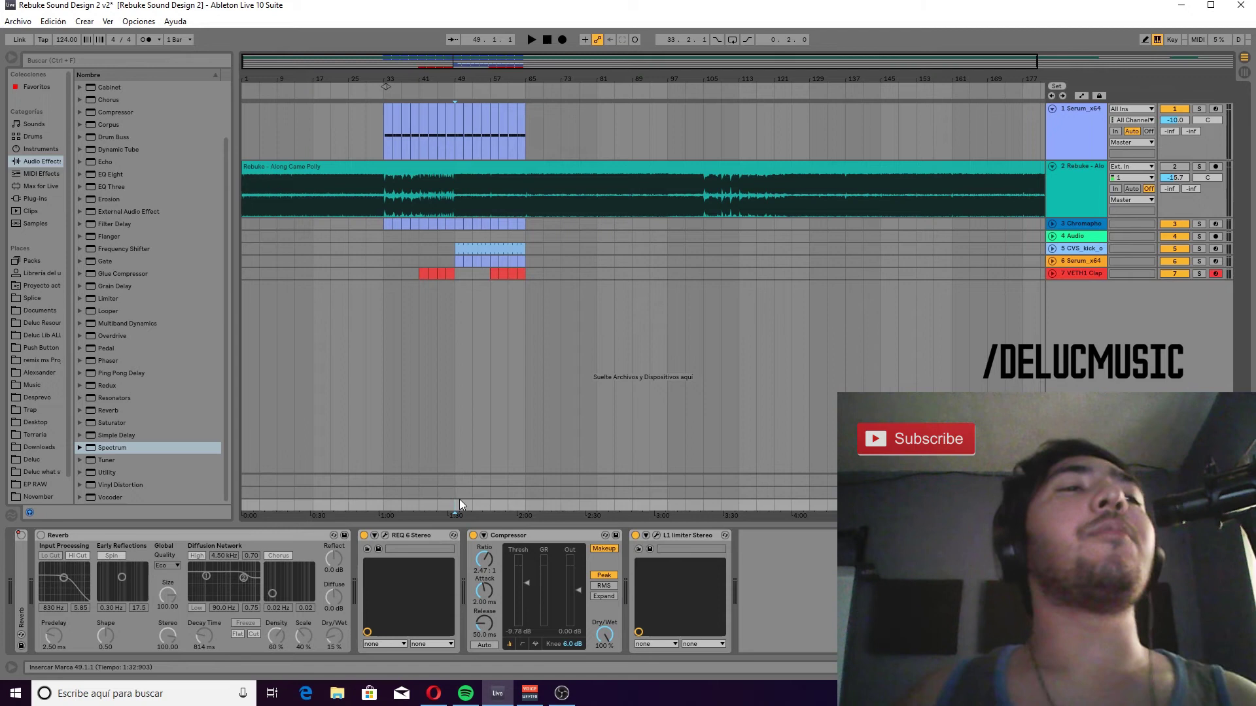
click(42, 535)
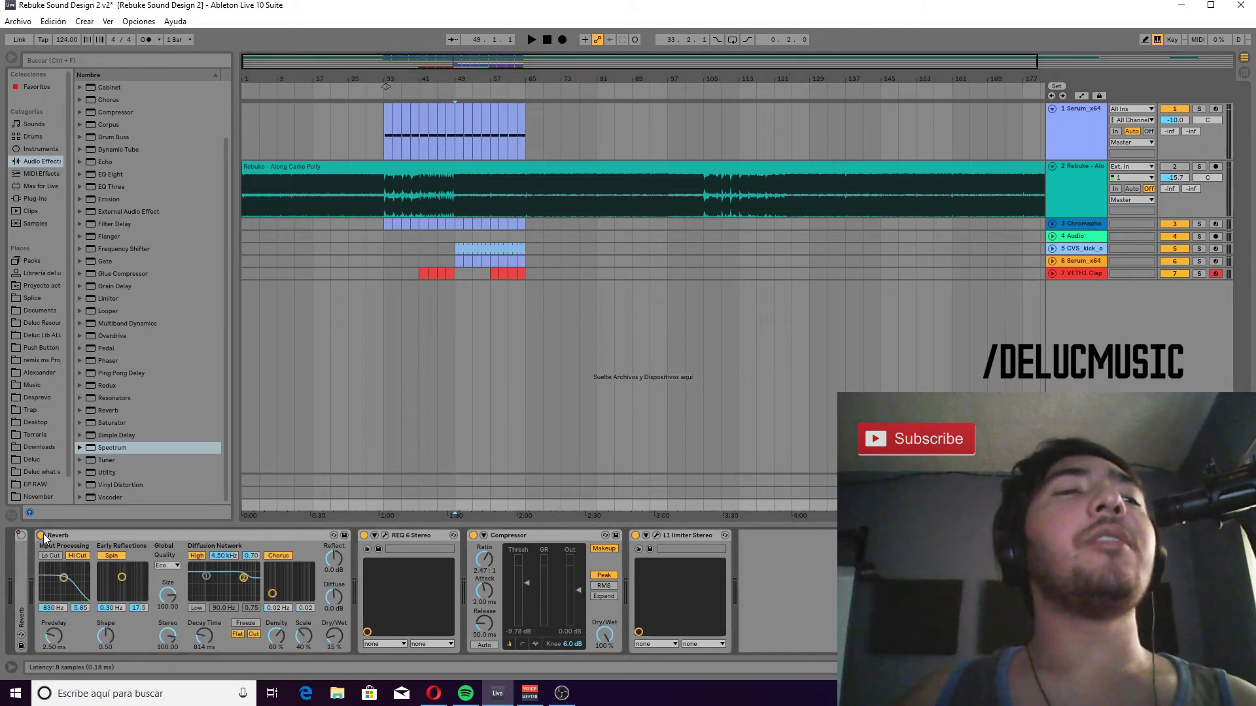
click(41, 535)
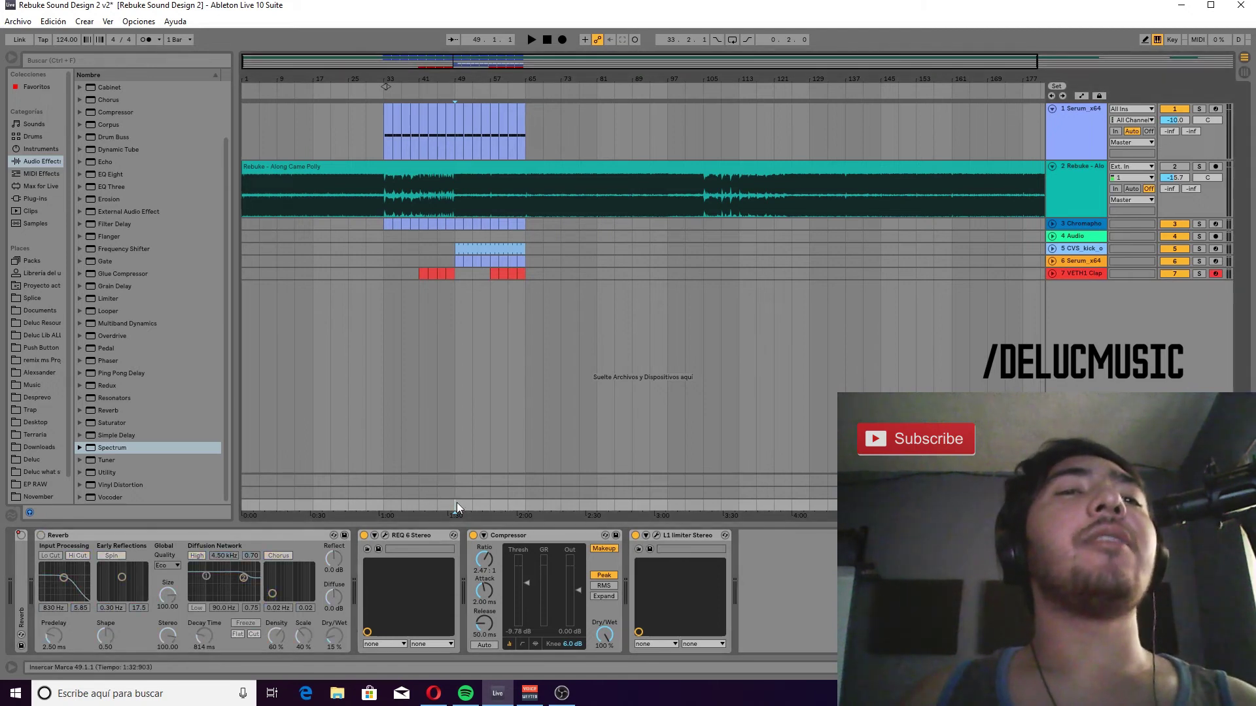
key(space)
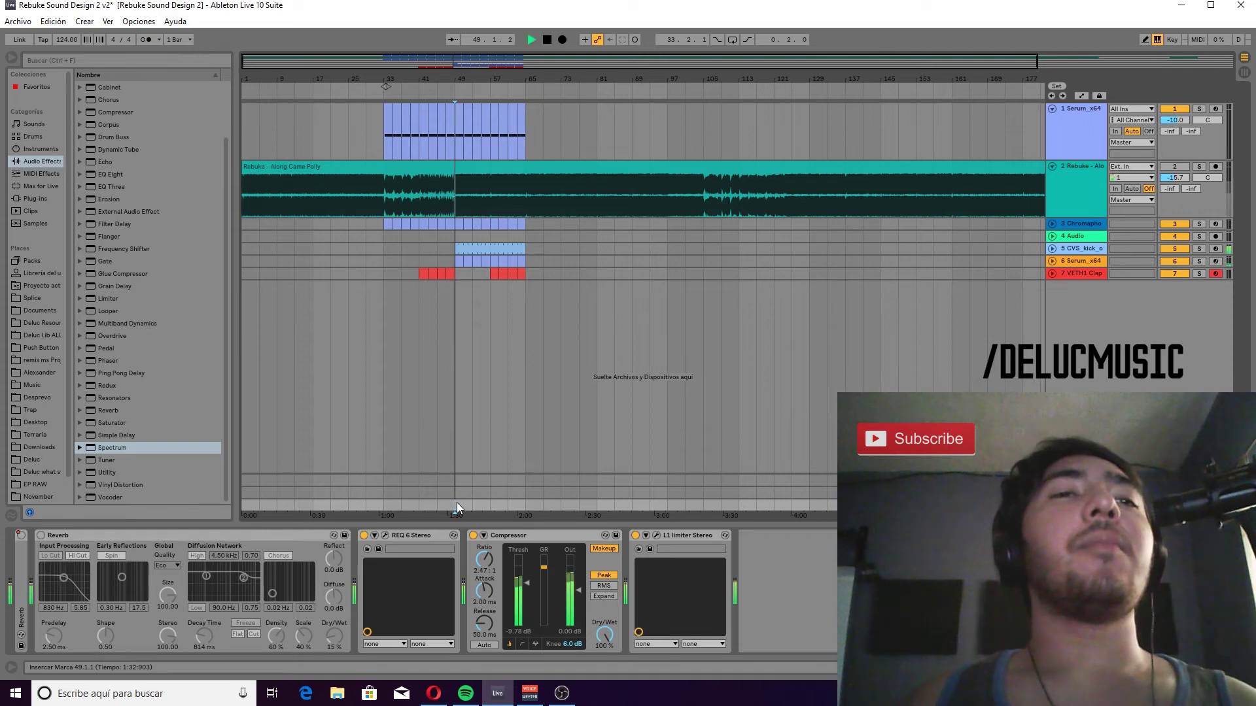
key(space)
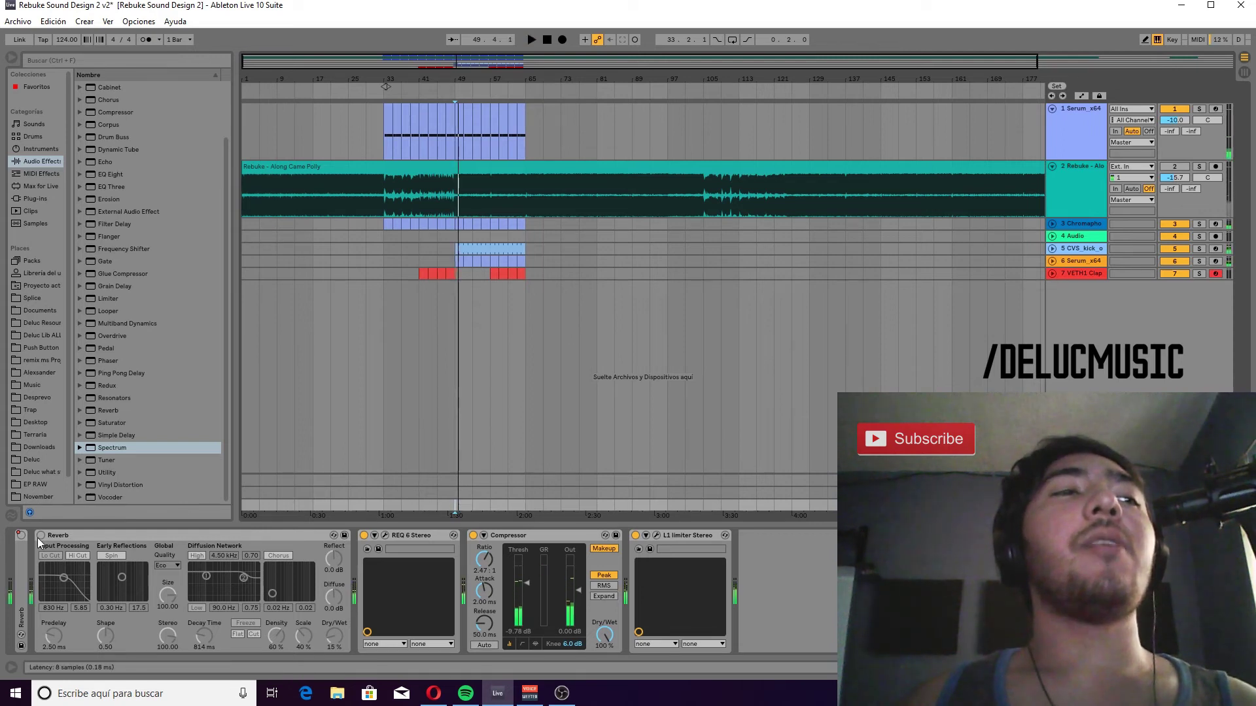
Switch on the master's Reverb and play the drop from bar 49 again.
click(41, 536)
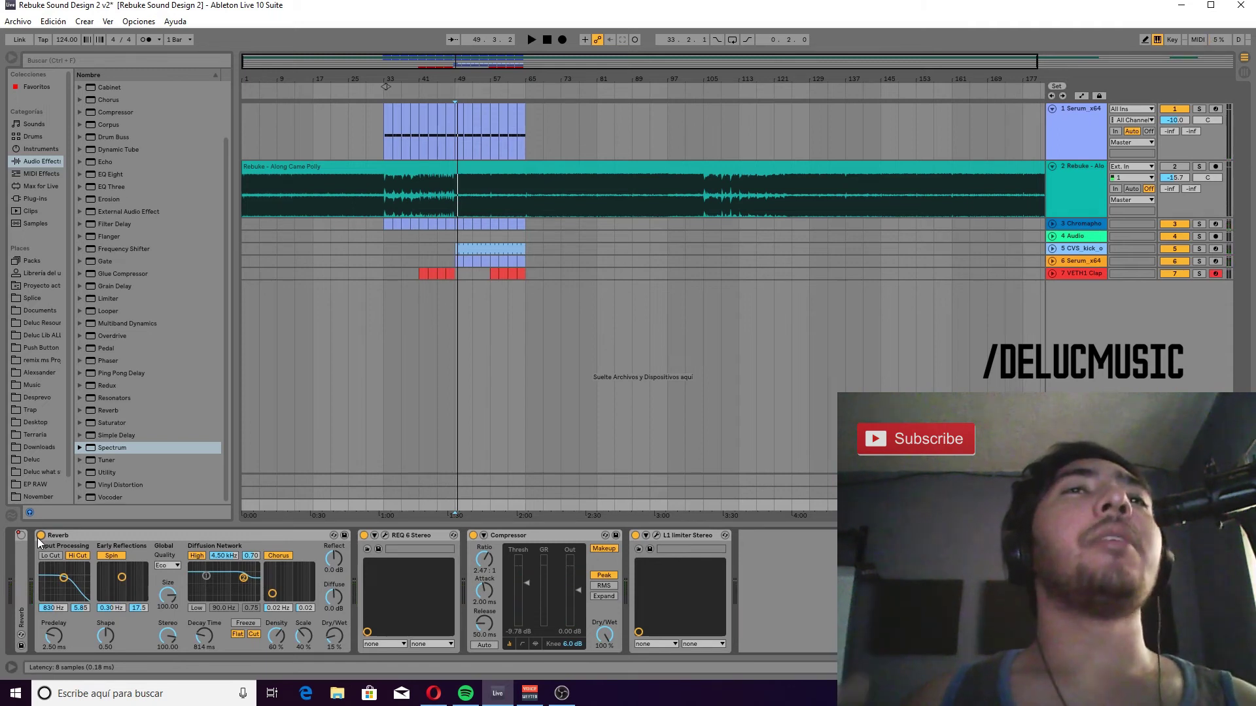
click(459, 500)
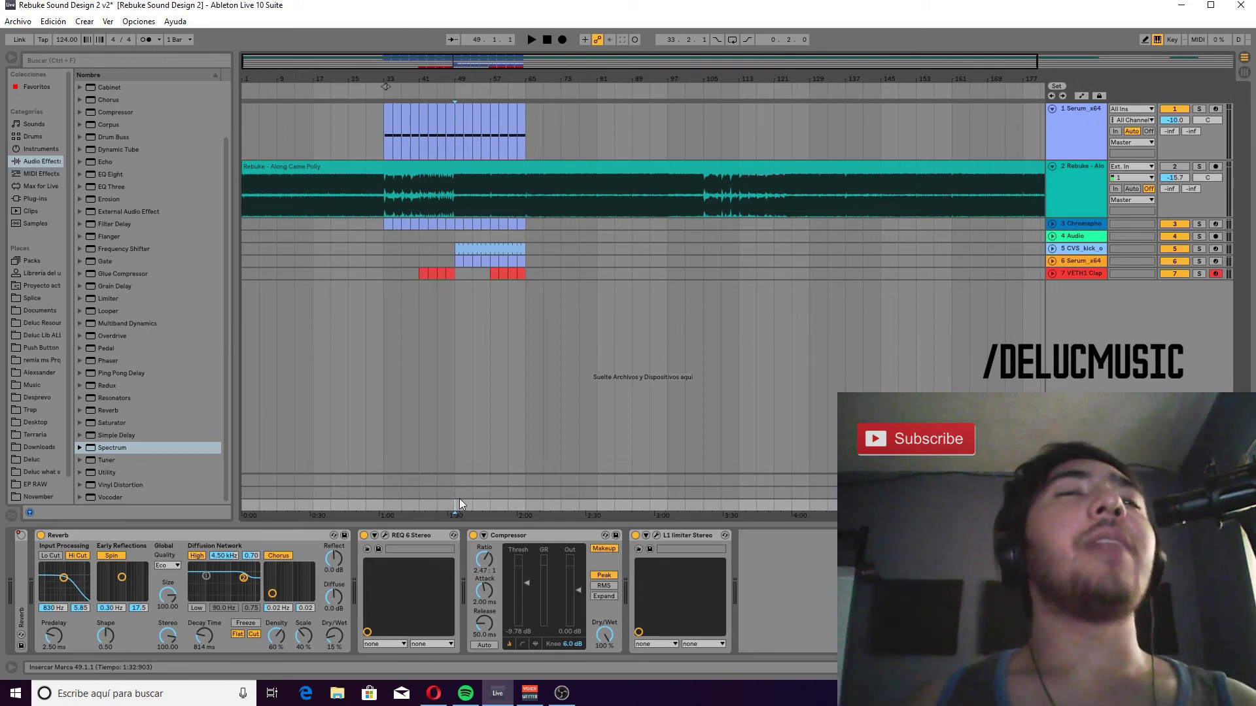
key(space)
key(space)
Expand the master's first Reverb, show its on/off automation, and place the insert marker at bar 33.
double_click(21, 578)
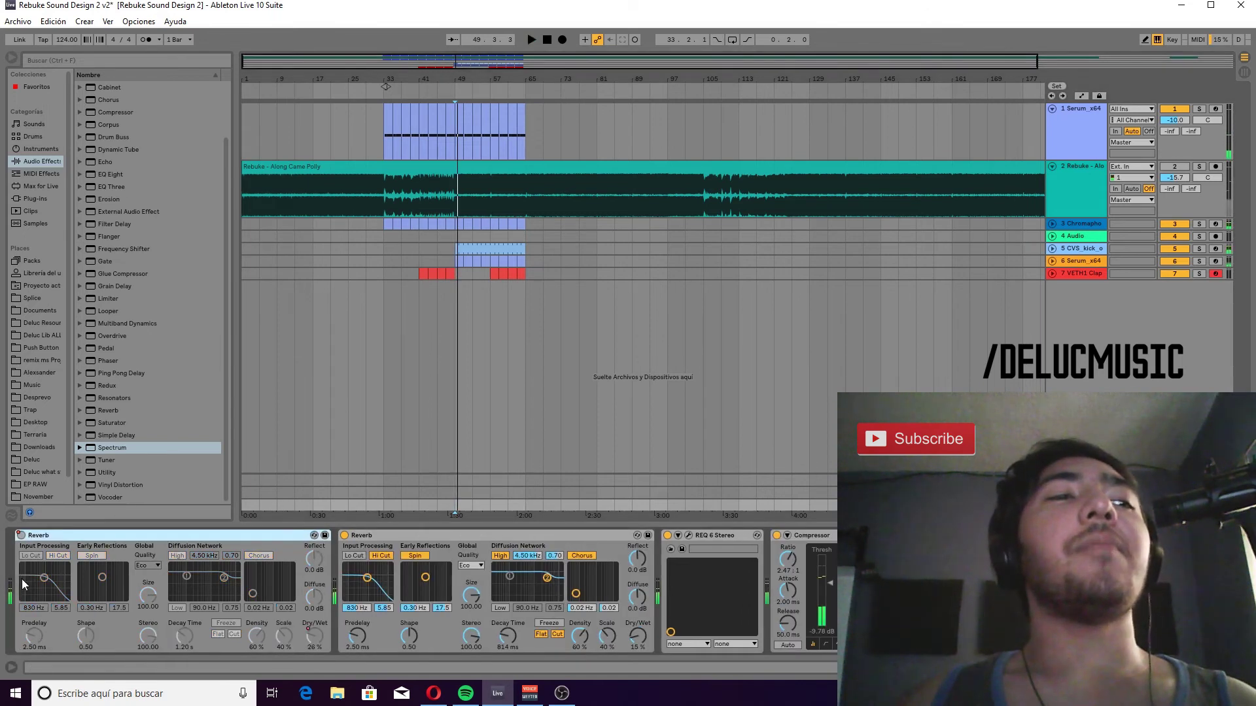
right_click(25, 537)
click(57, 544)
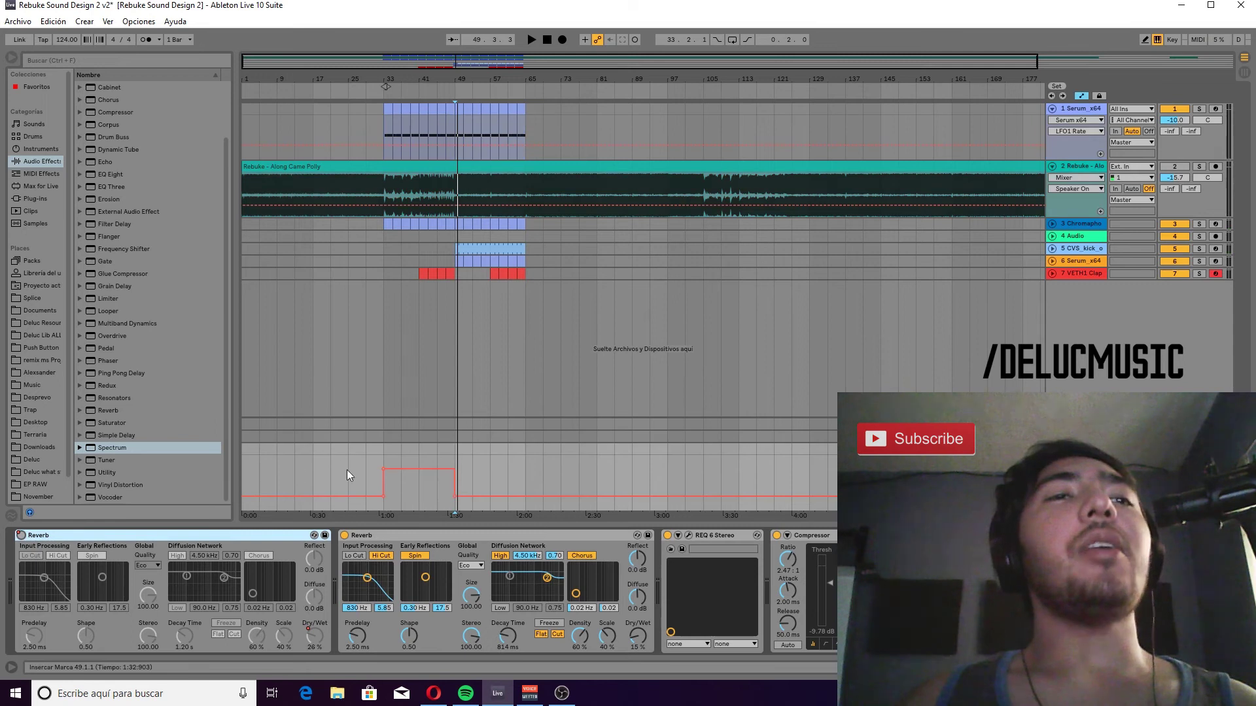
click(386, 454)
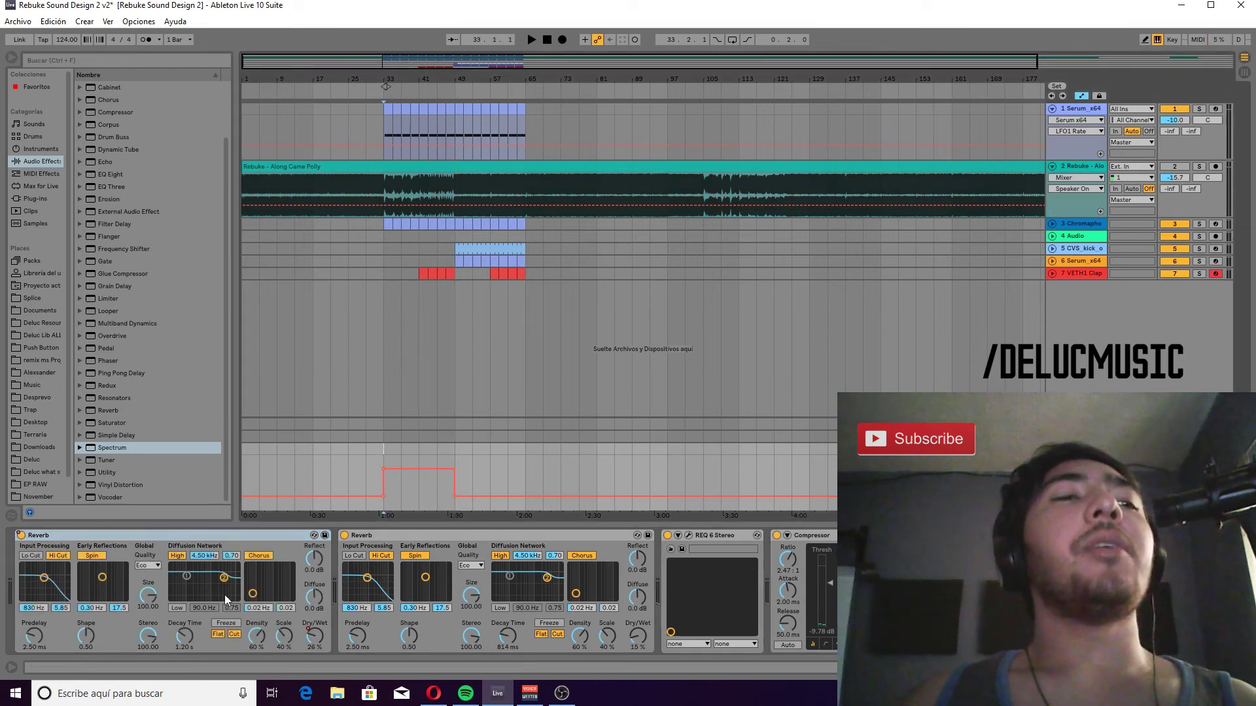
drag(110, 412, 682, 614)
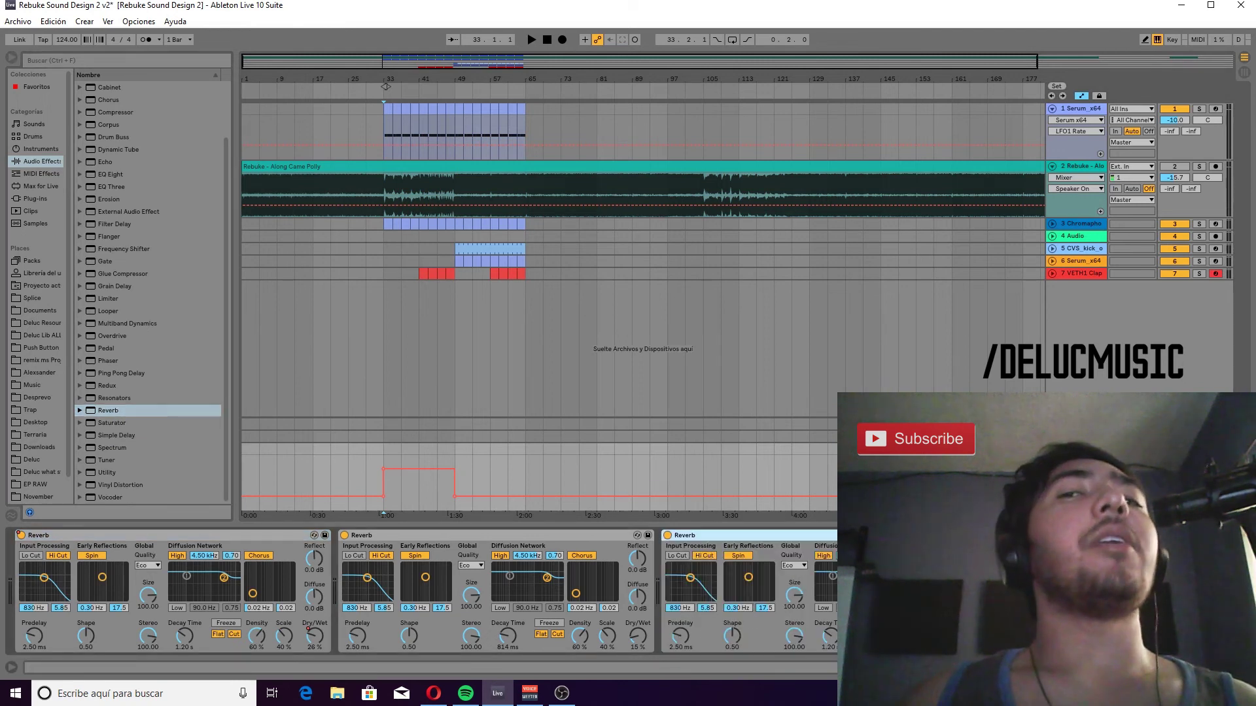
click(961, 636)
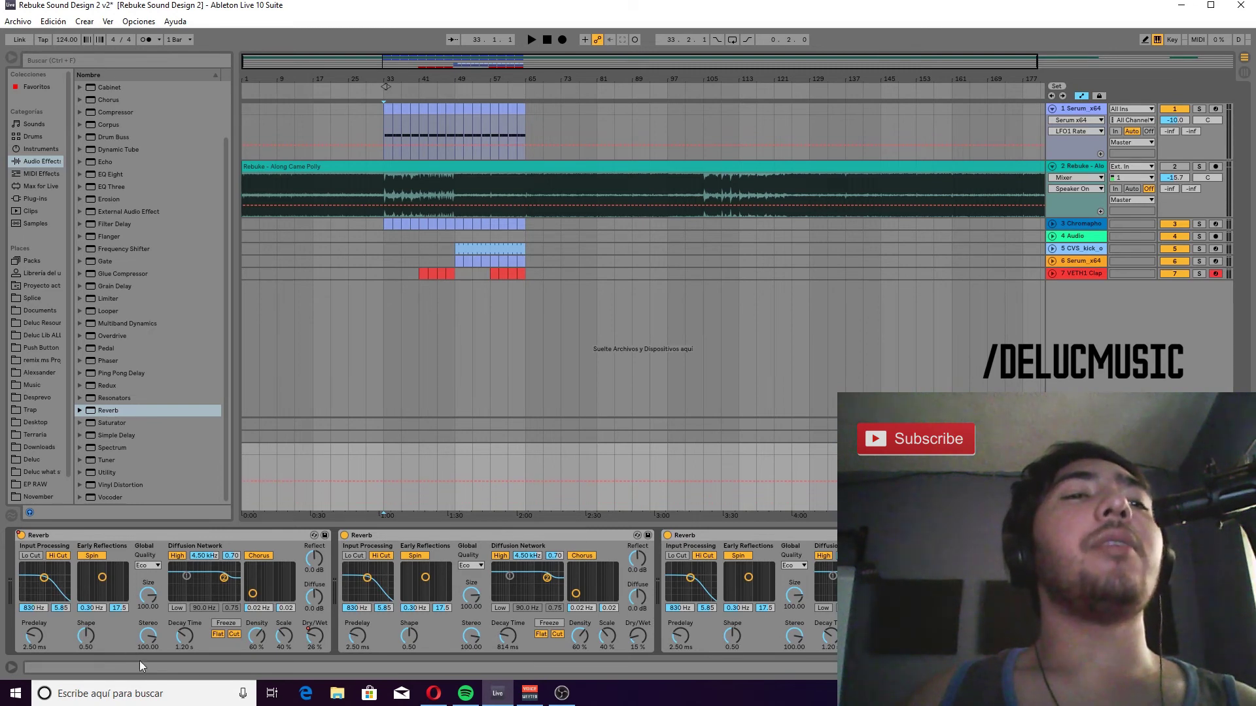
click(316, 644)
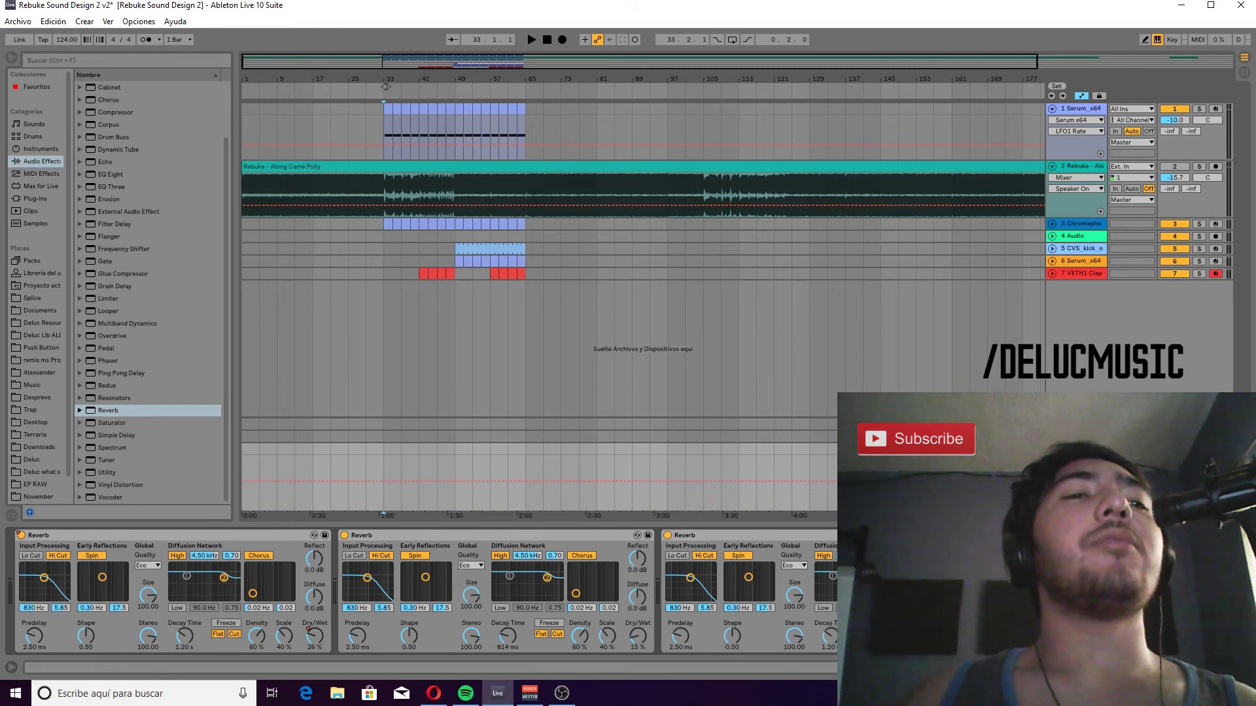
click(714, 536)
key(Delete)
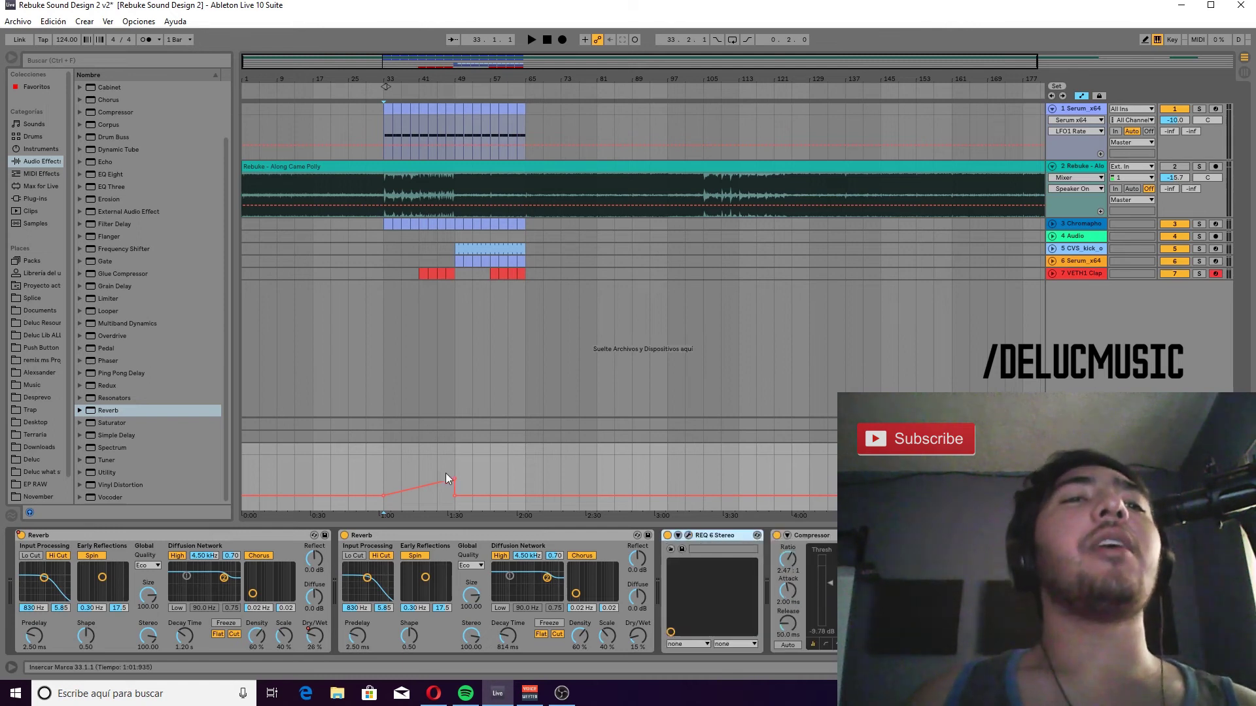
Add another Reverb to the master chain and automate its Dry/Wet as a curved rise from bar 33 to 55 % at bar 49.
click(127, 411)
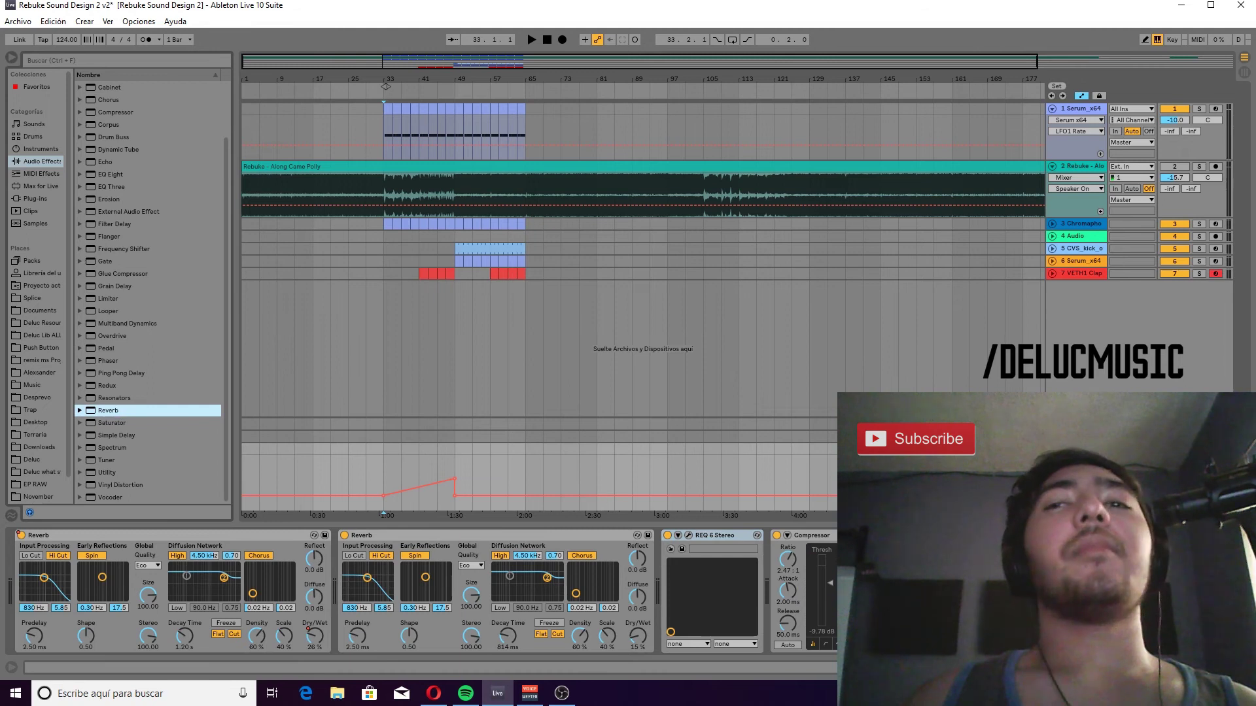
key(Return)
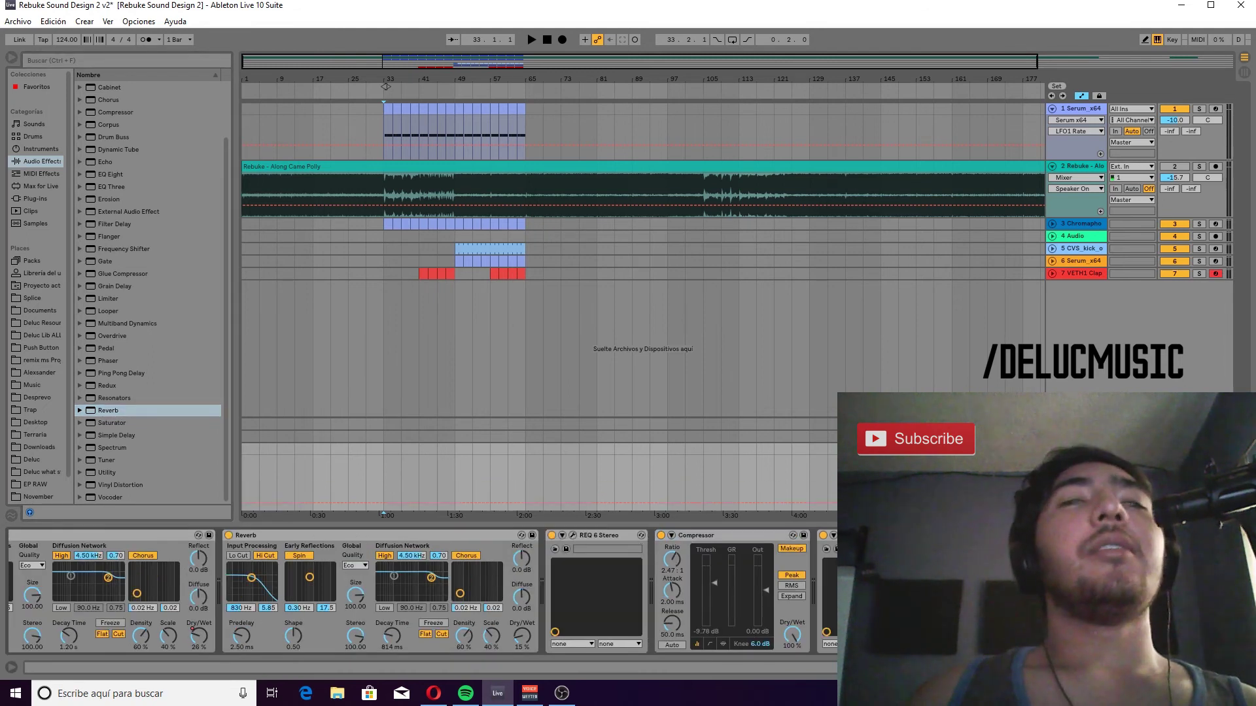
click(1144, 40)
drag(397, 490, 453, 481)
click(1145, 39)
click(384, 487)
click(401, 487)
click(402, 491)
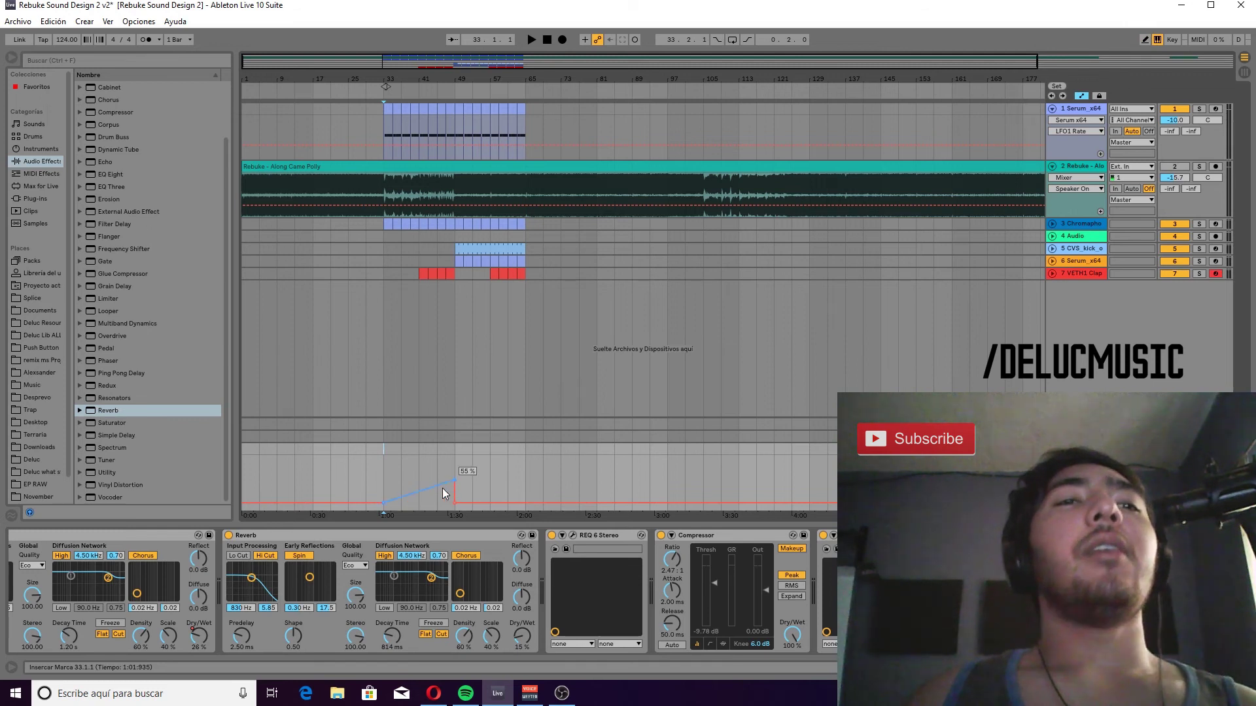
drag(442, 488, 443, 512)
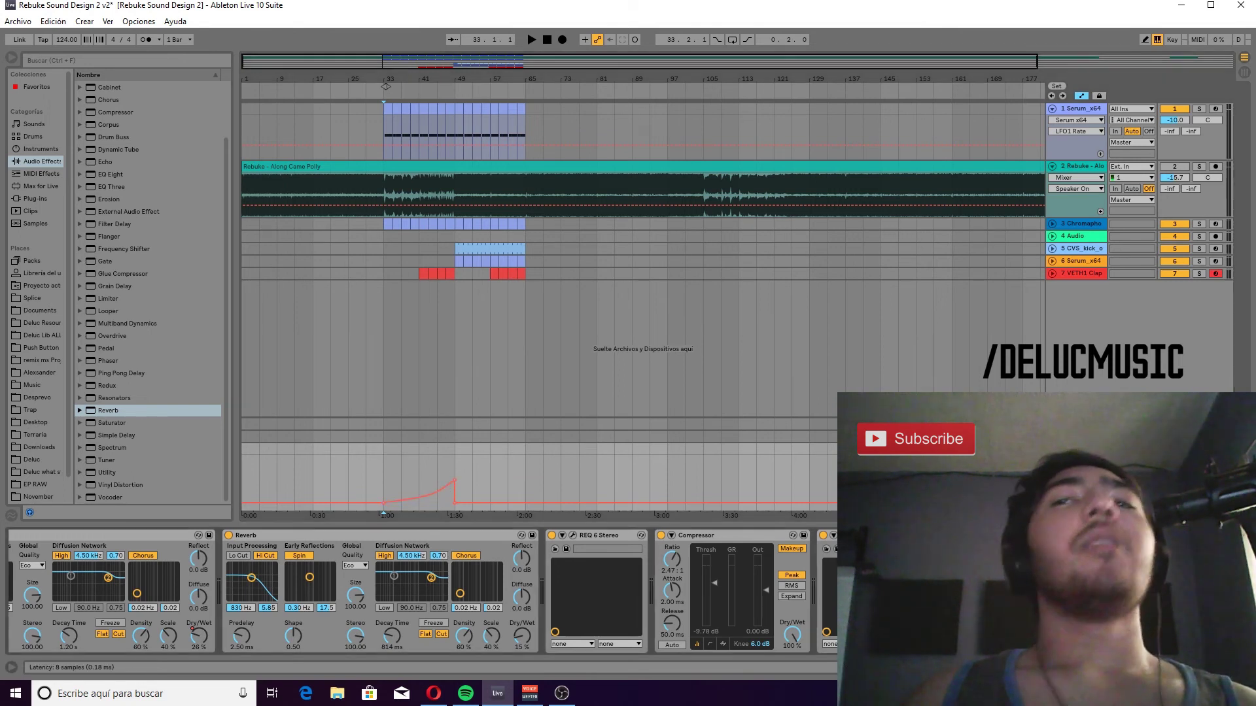
Play the arrangement from bar 33 and jump playback to bars 41 and 45 to hear the master's Reverb automation.
click(823, 535)
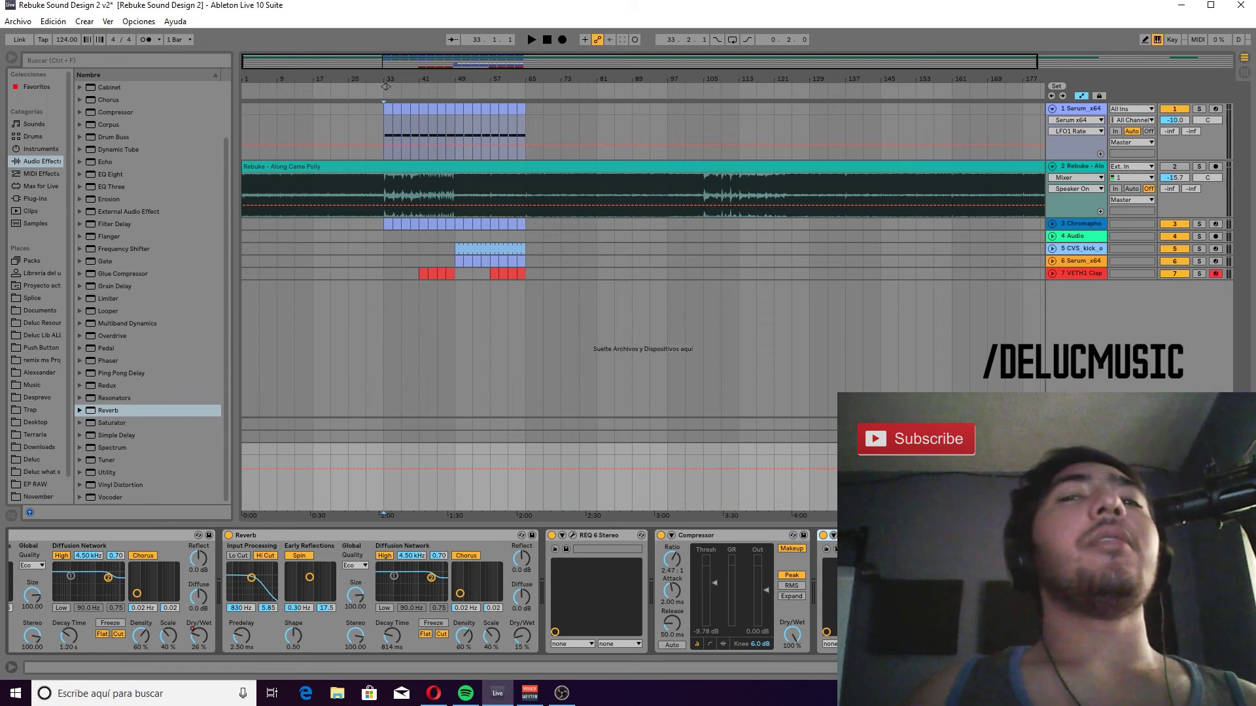
key(space)
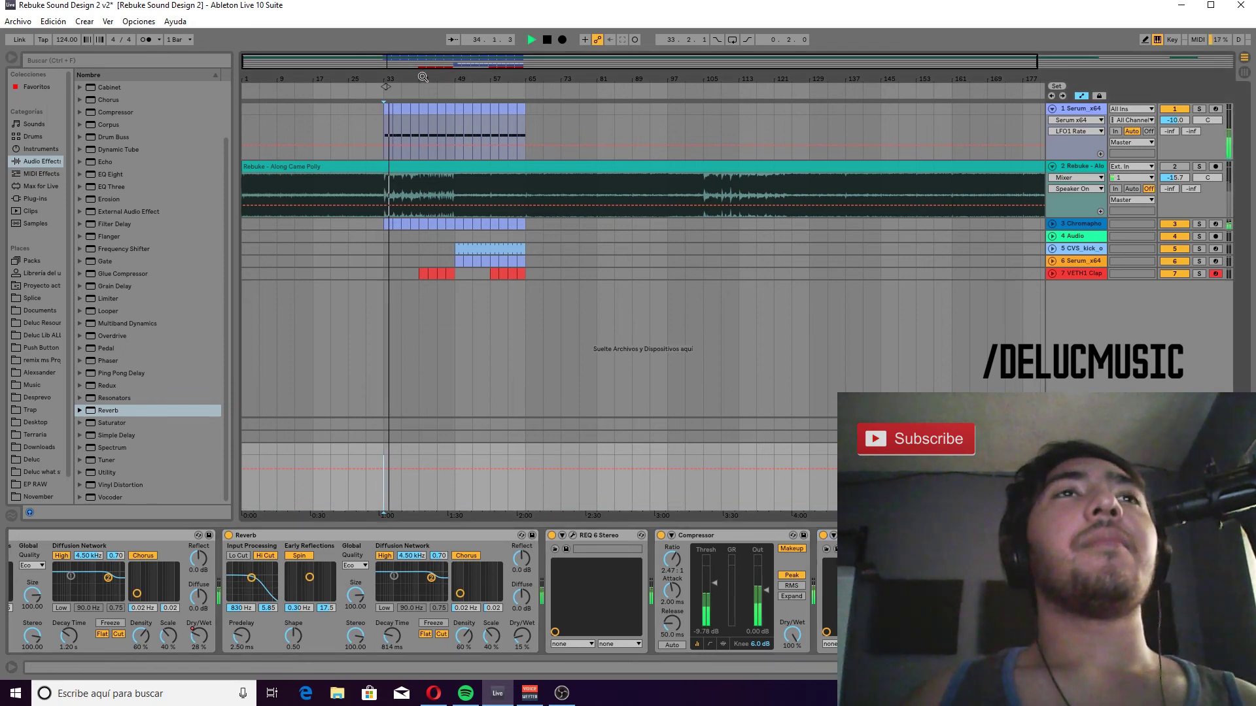
drag(425, 65, 423, 77)
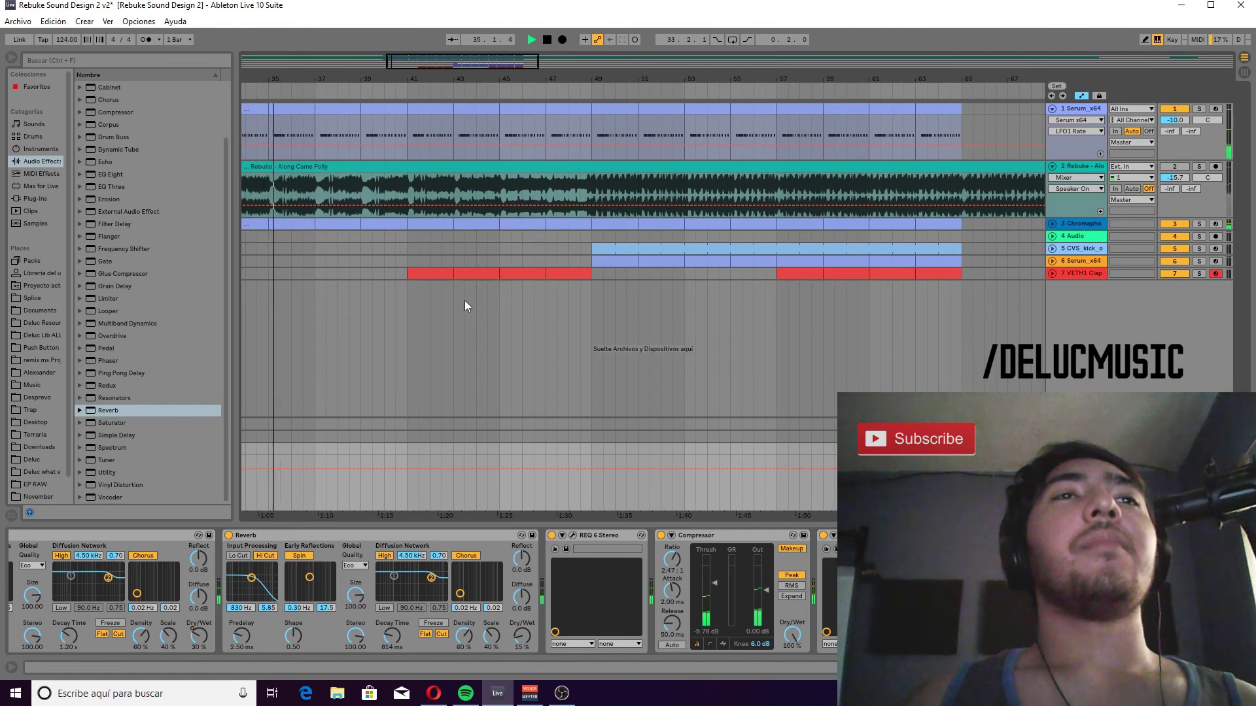
click(407, 450)
click(499, 453)
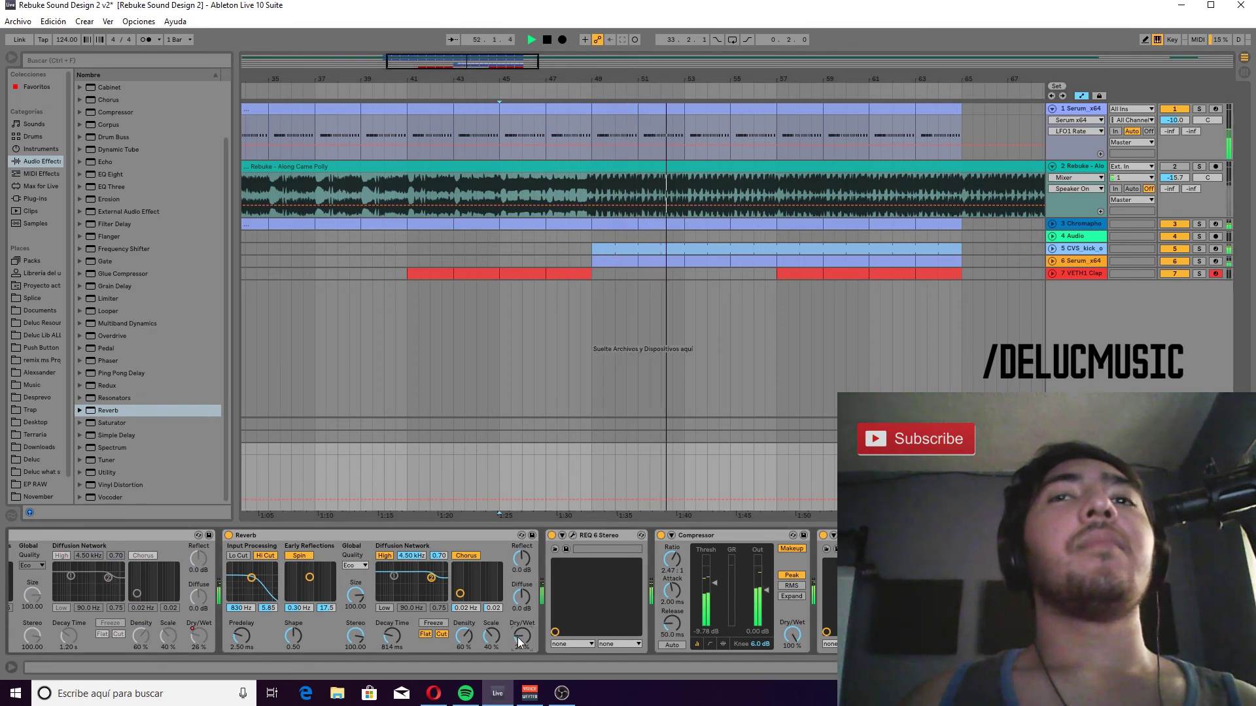
key(space)
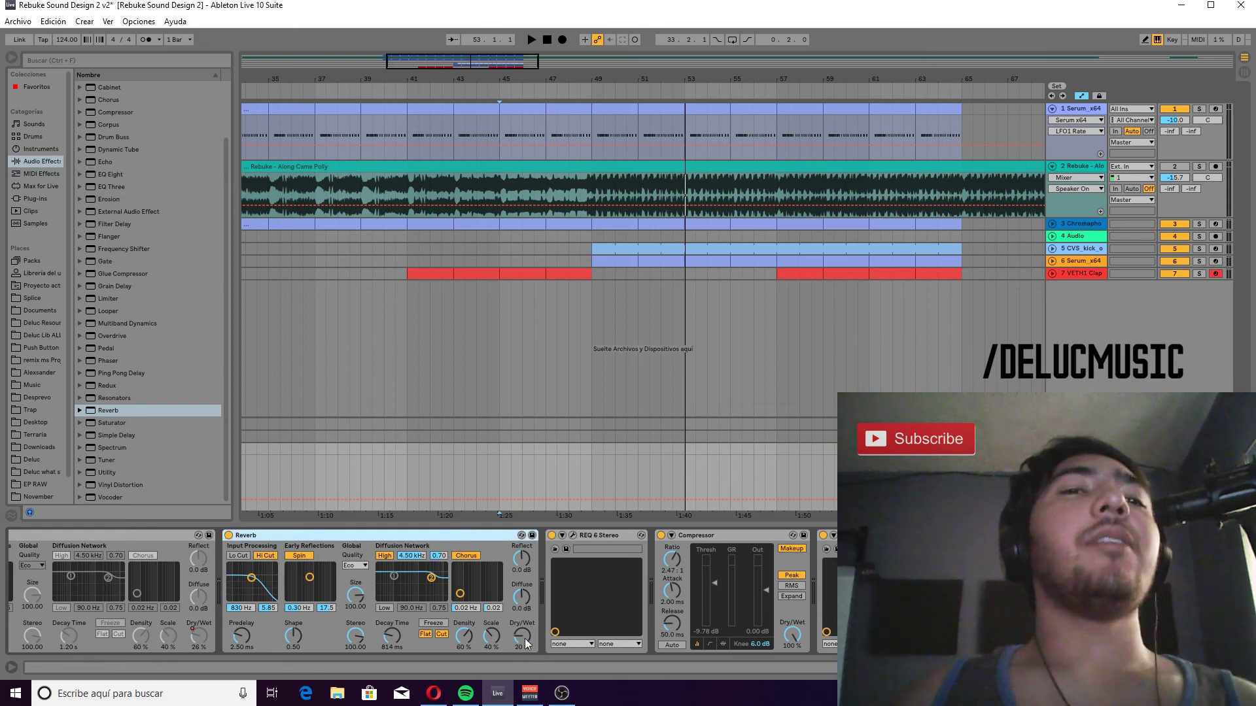
Set the master's second Reverb Dry/Wet to 18 % and bypass it with the REQ 6, the Compressor and the device after it.
drag(521, 636, 521, 641)
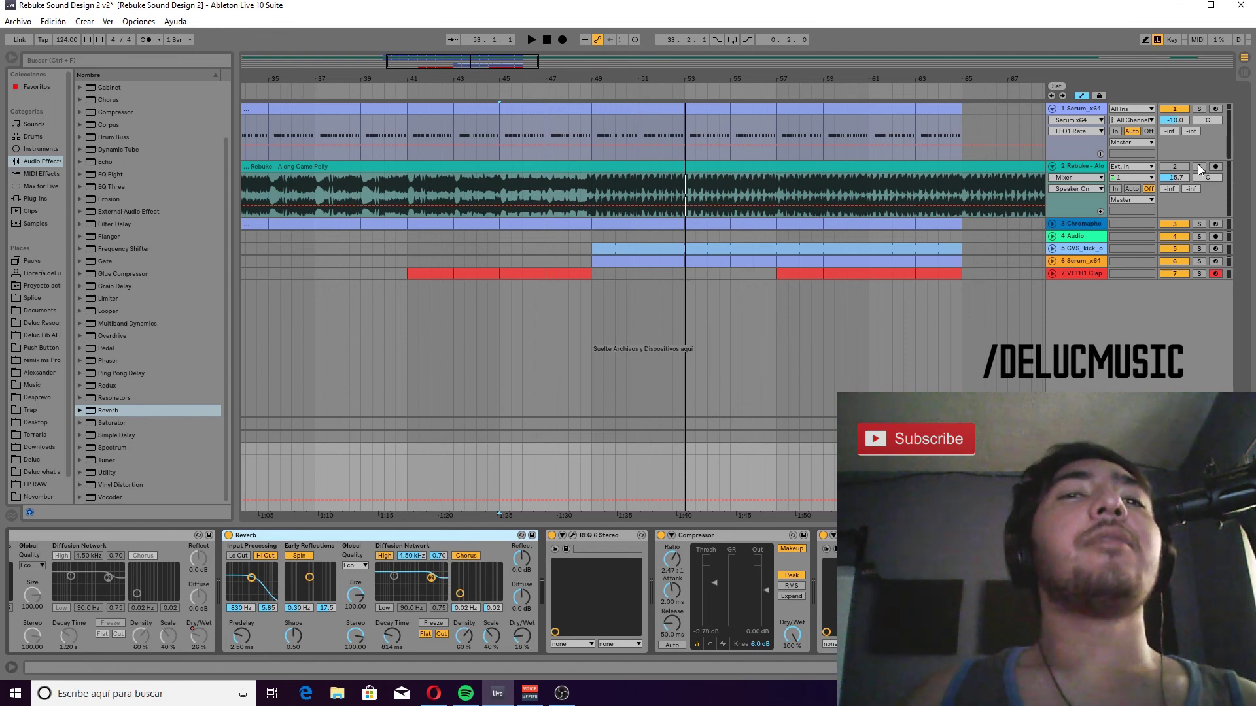
click(823, 536)
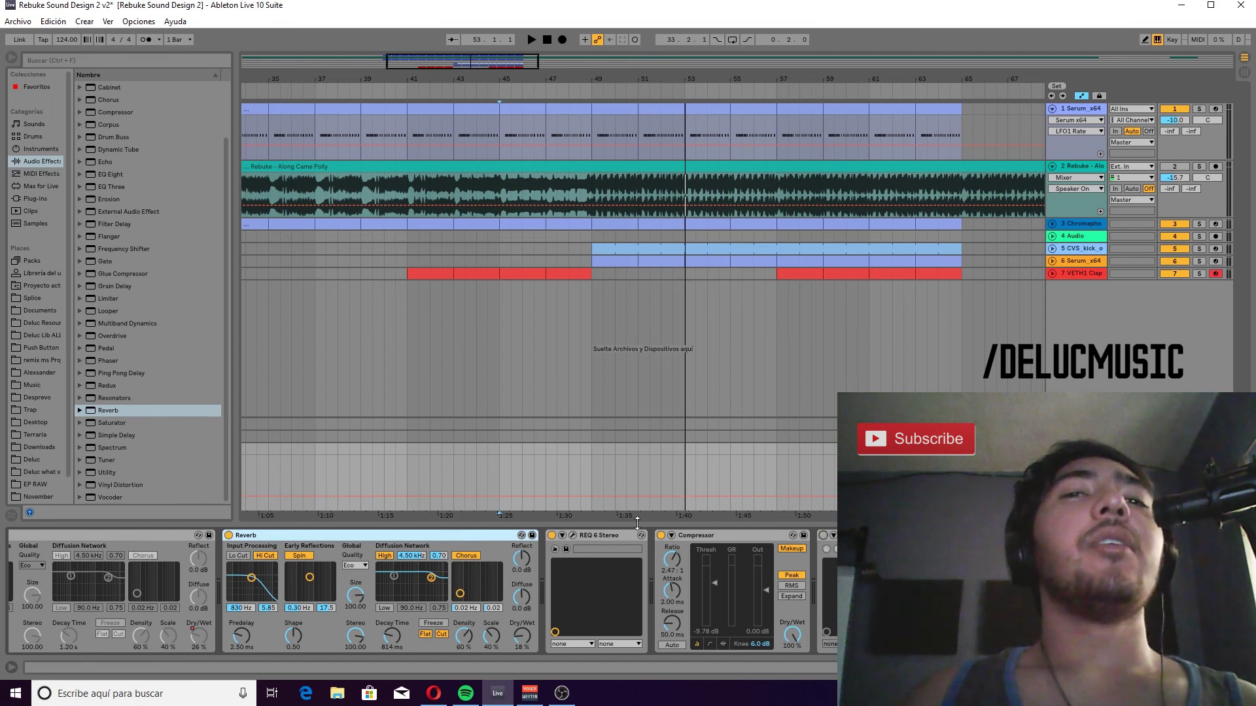
click(660, 535)
click(553, 536)
click(229, 535)
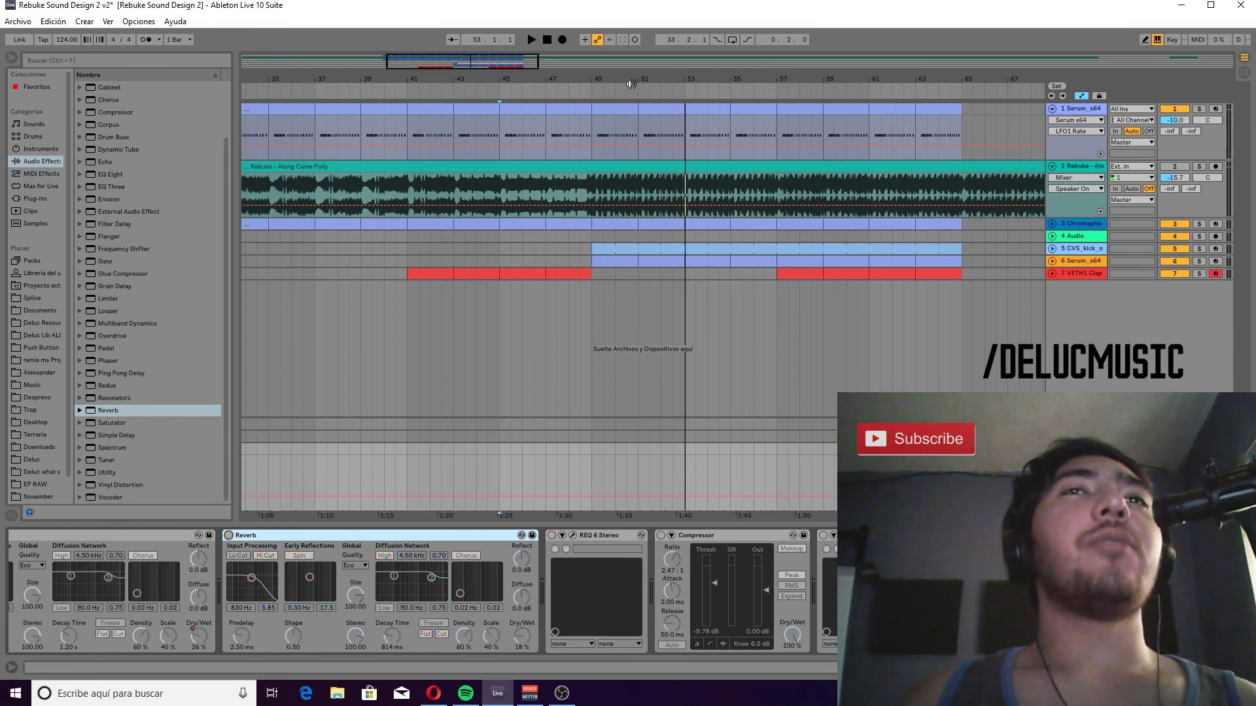
Play the drop briefly with the master devices bypassed and place the insert marker at bar 49.
key(space)
drag(501, 79, 500, 196)
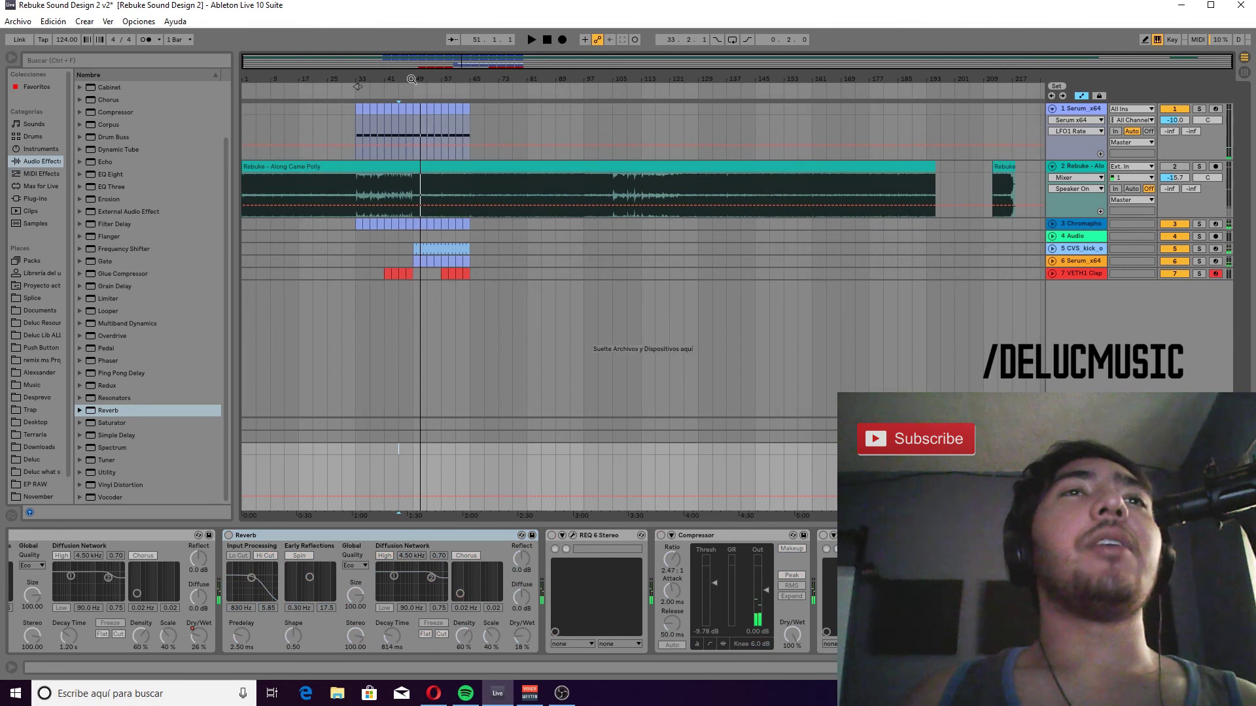
click(353, 456)
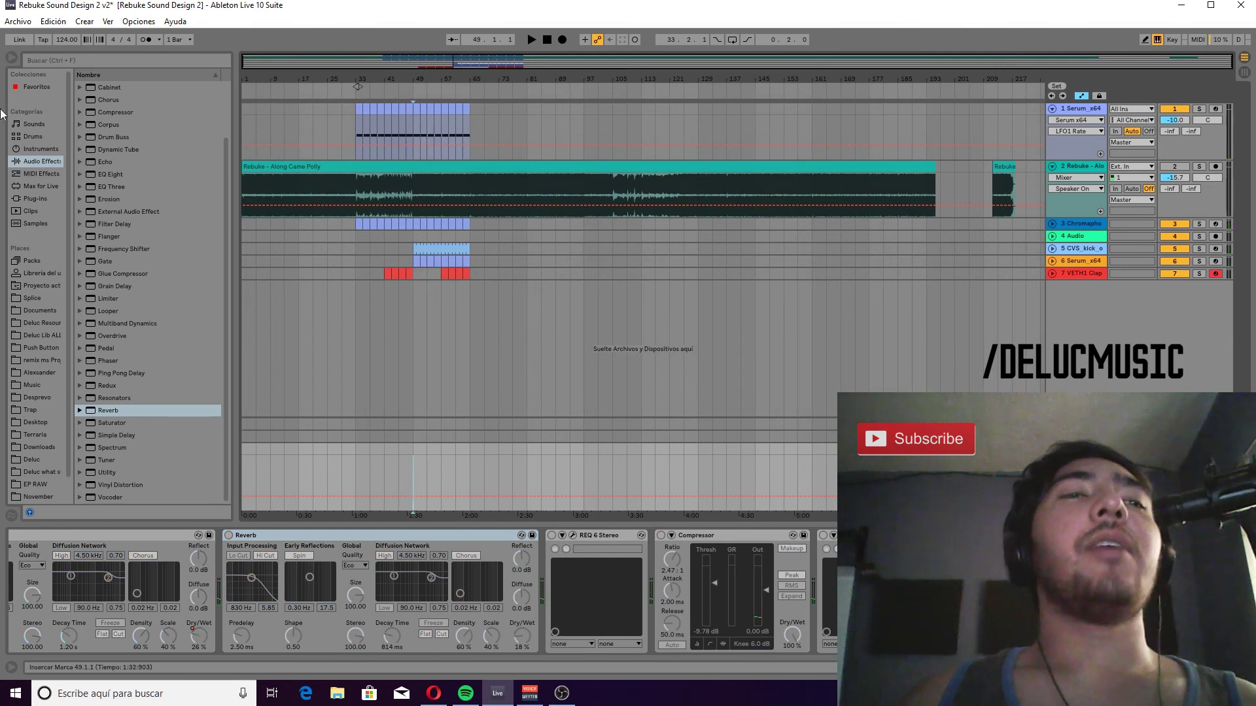
Reopen the recent set Rebuke Sound Design 2 v2.als without saving the changes and play the drop from bar 49.
click(18, 21)
mouse_move(115, 69)
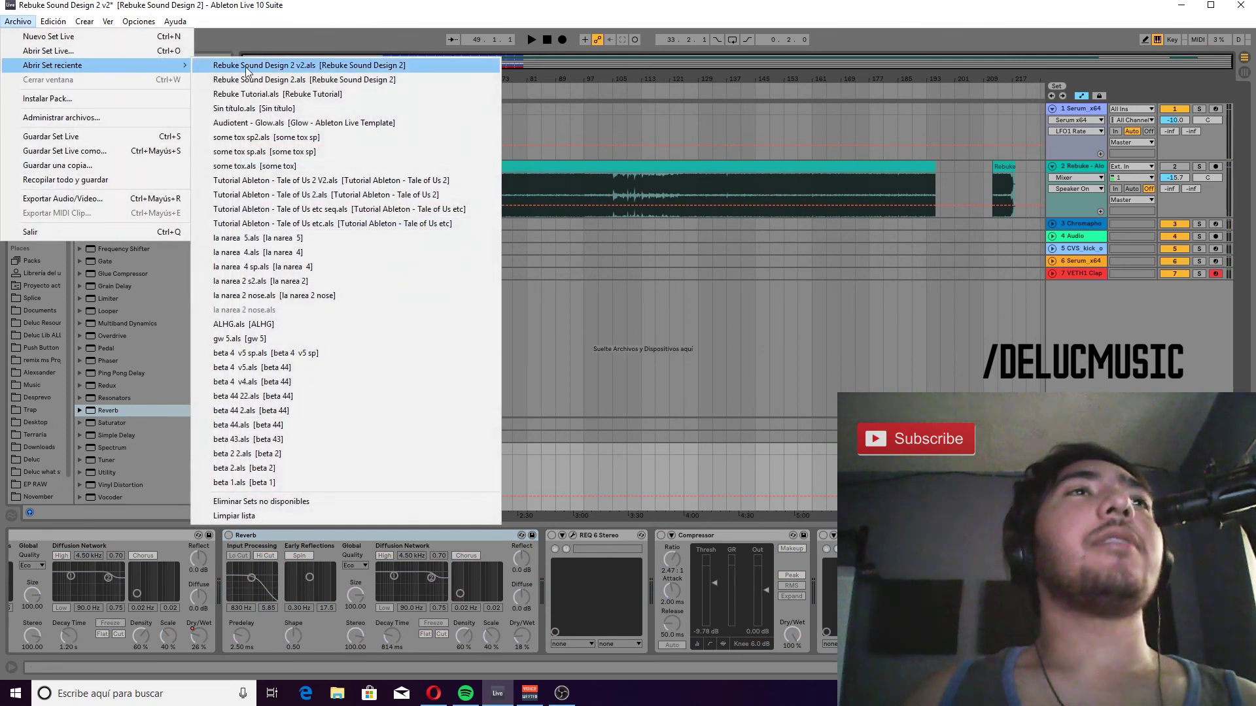
click(556, 66)
click(641, 367)
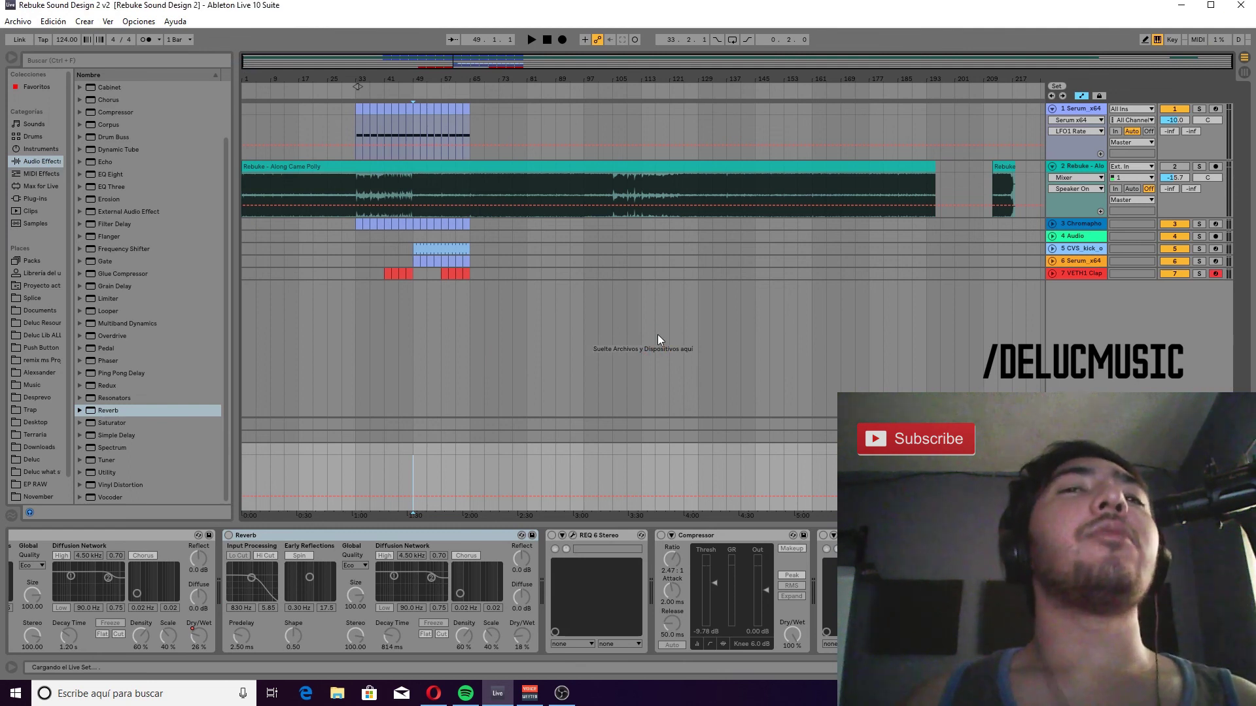
key(space)
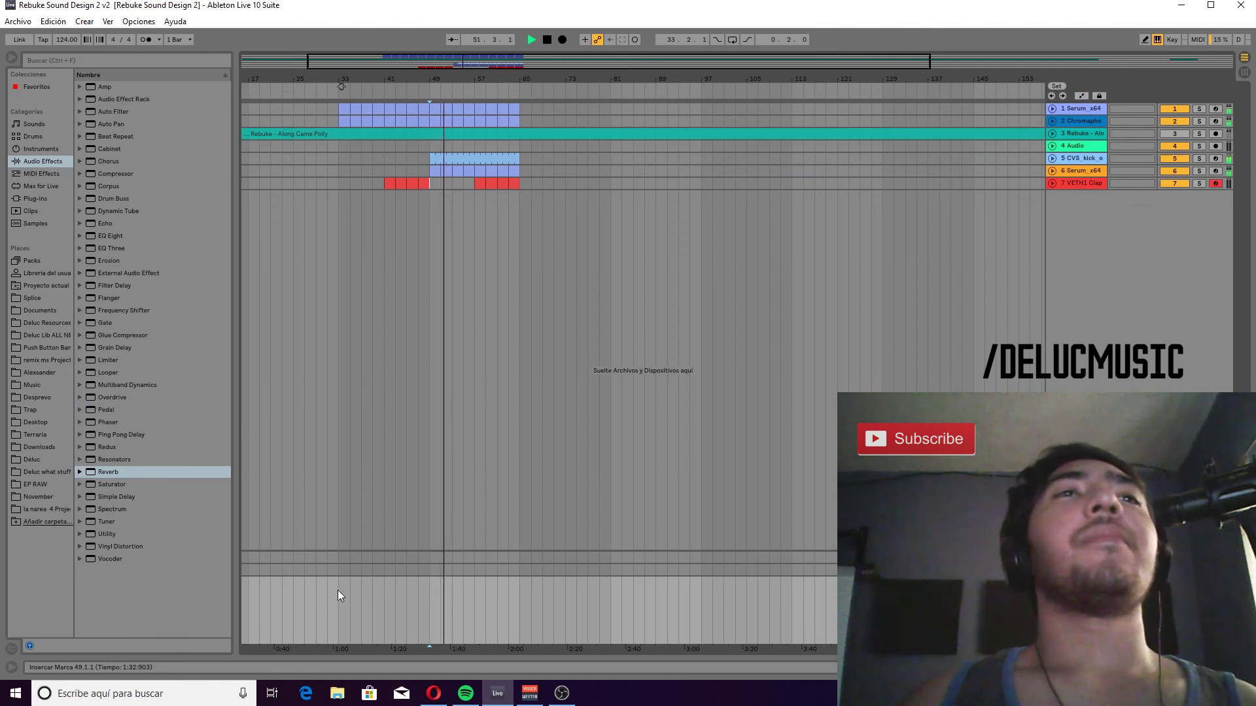
key(space)
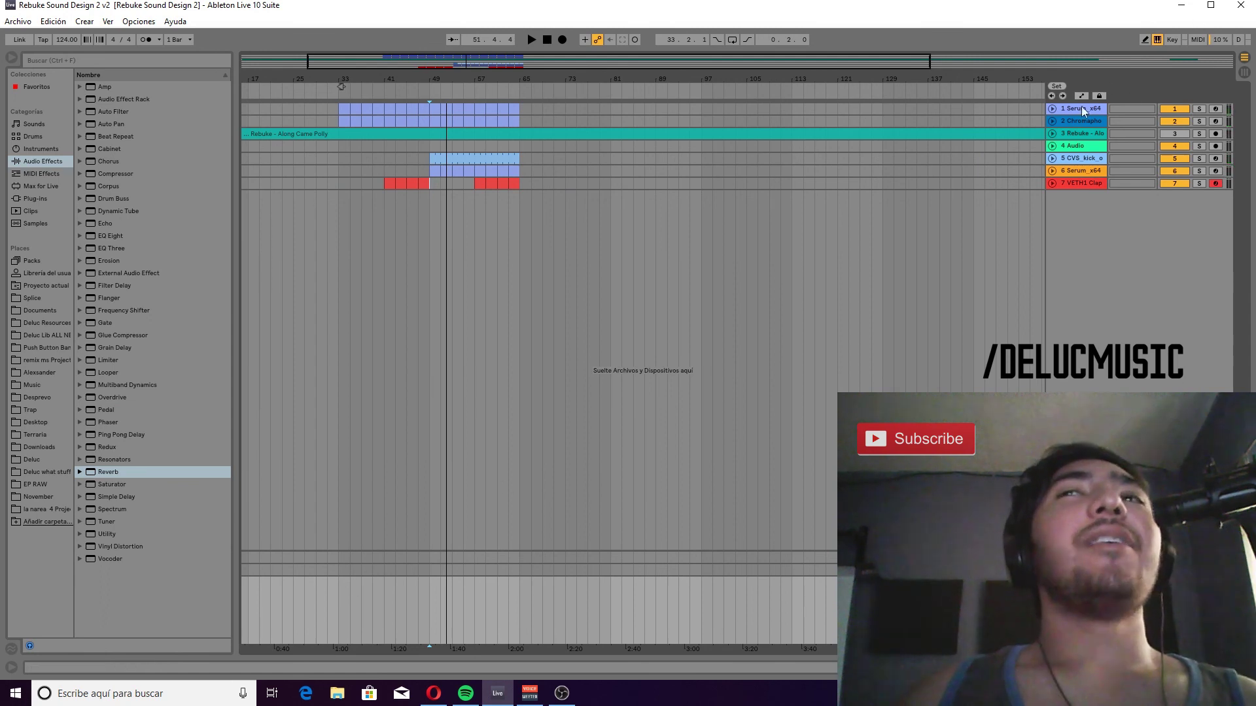
Unfold the first Serum track and play the build-up from bars 33 and 45, leaving the insert marker at bar 49.
click(1057, 111)
click(341, 589)
key(space)
scroll(354, 582, up, 3)
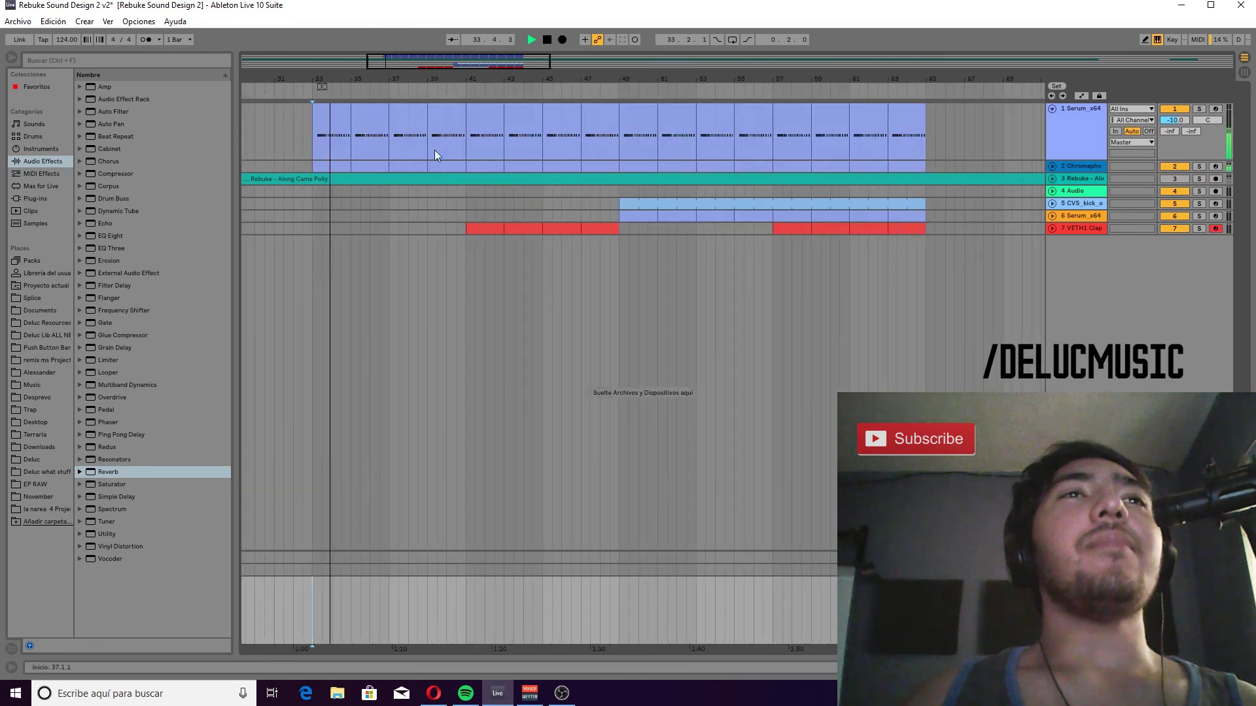
click(542, 600)
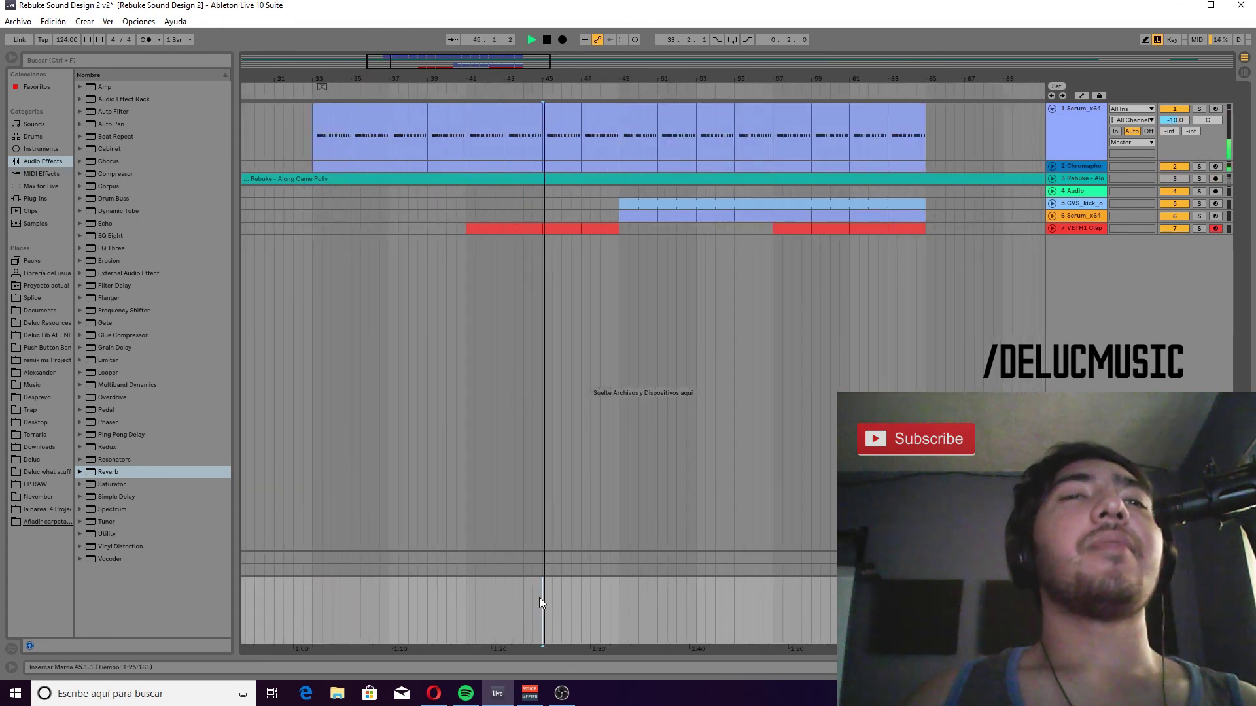
key(space)
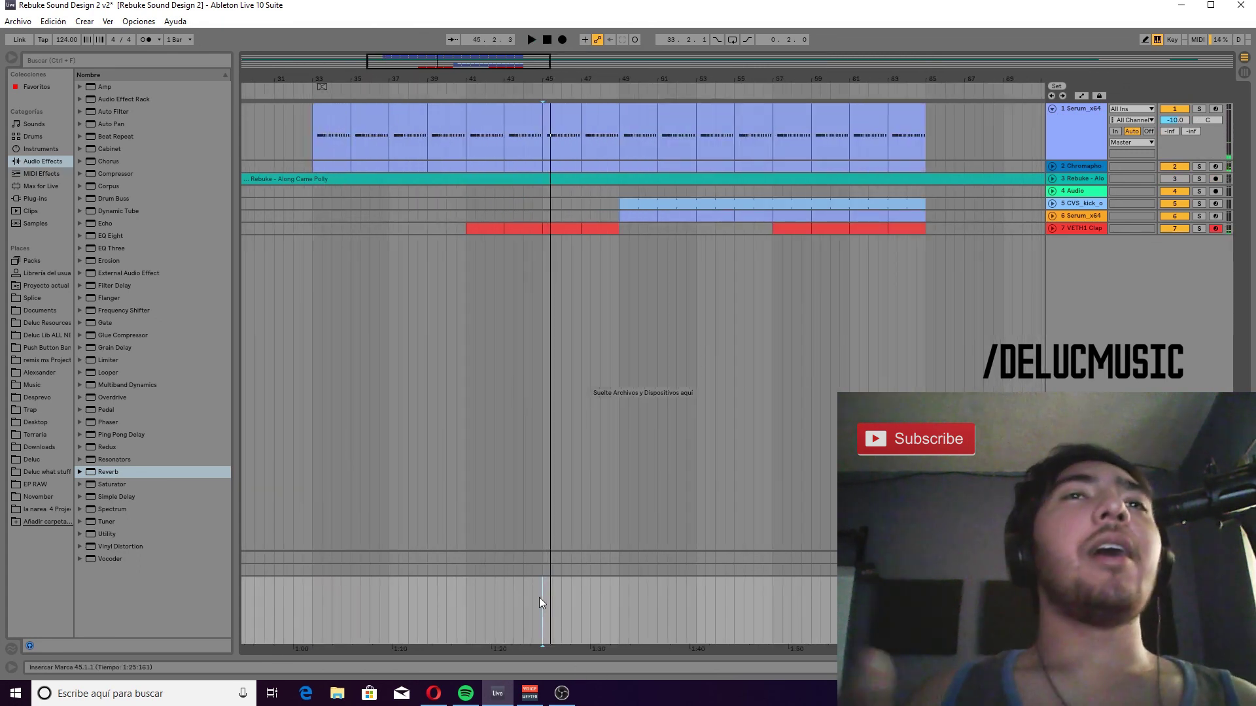
click(615, 590)
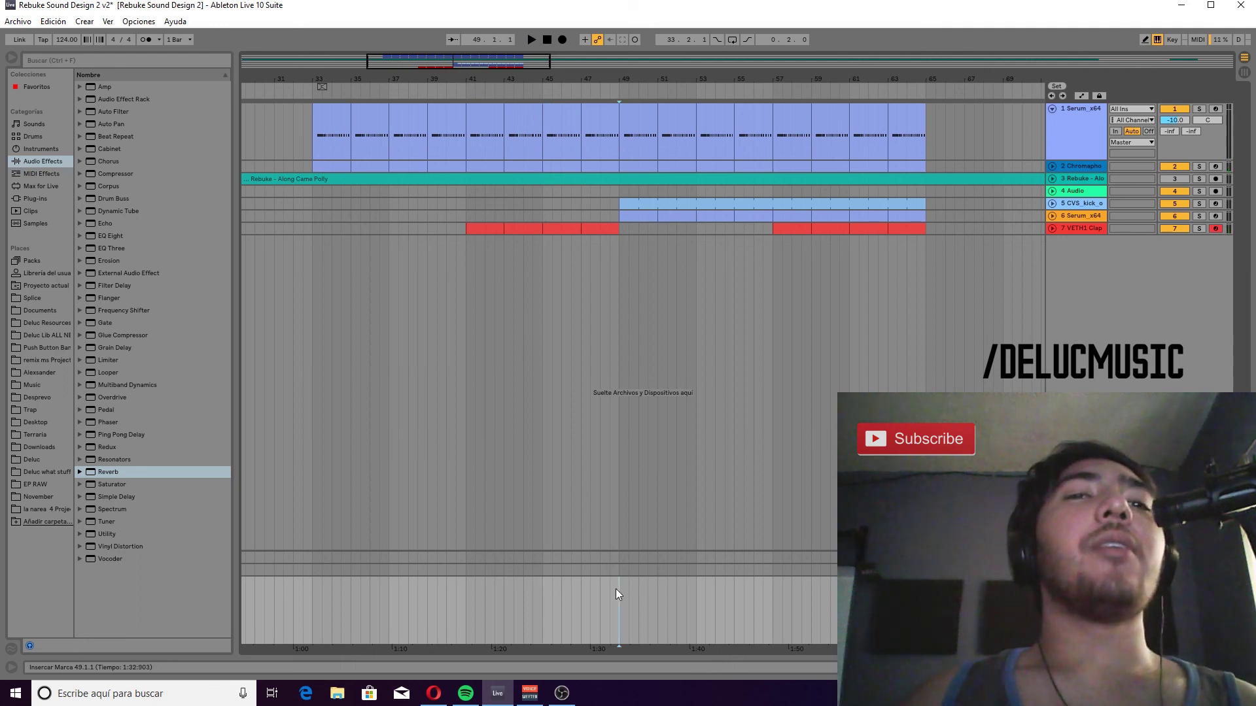